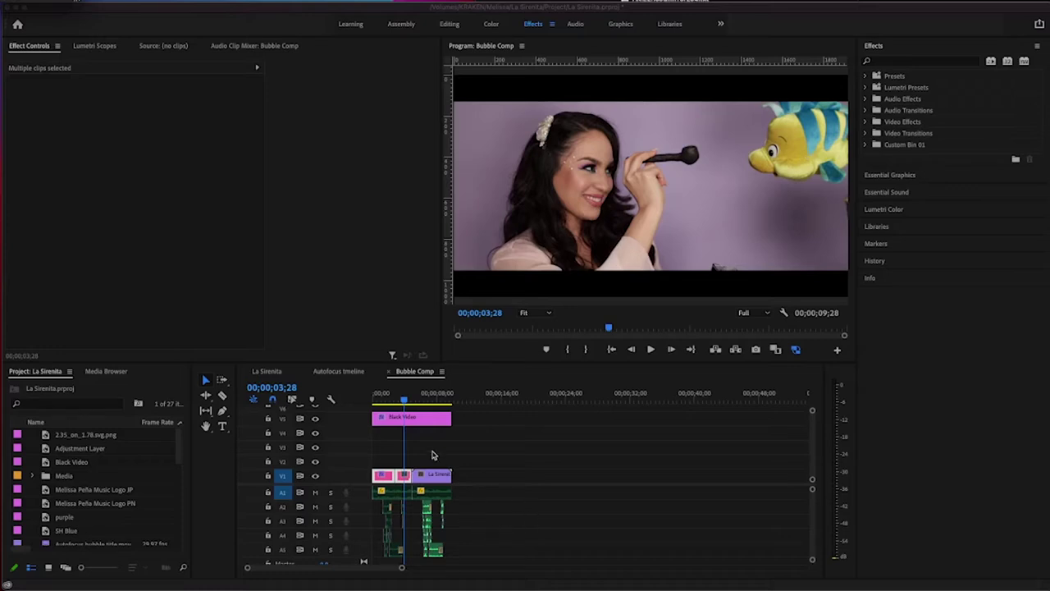
Step: Play and scrub through the first two clips of the Bubble Comp sequence to review the footage
click(382, 400)
drag(382, 400, 368, 402)
key(space)
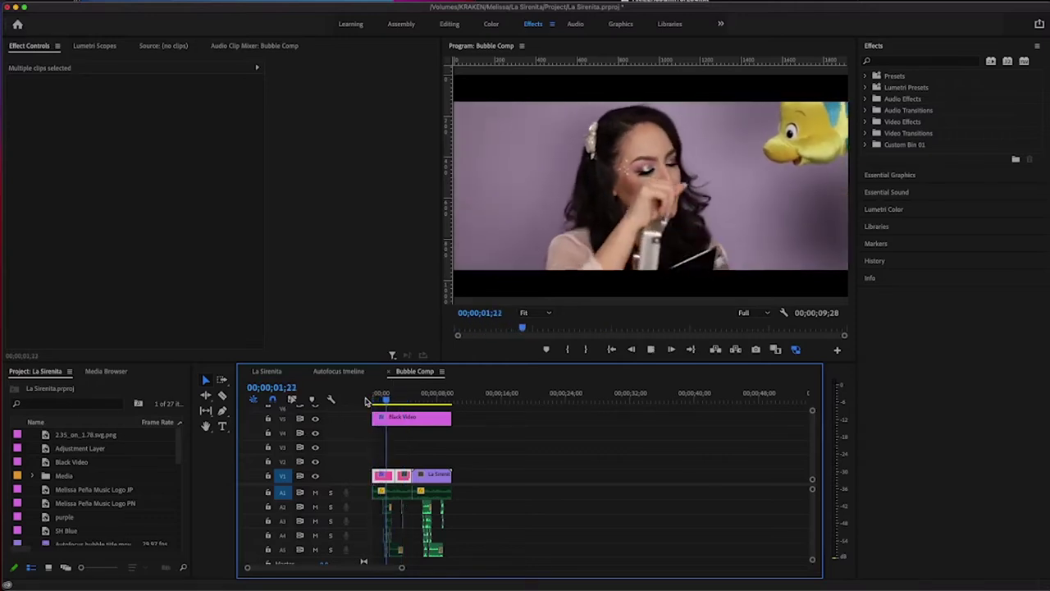
key(space)
click(382, 399)
key(space)
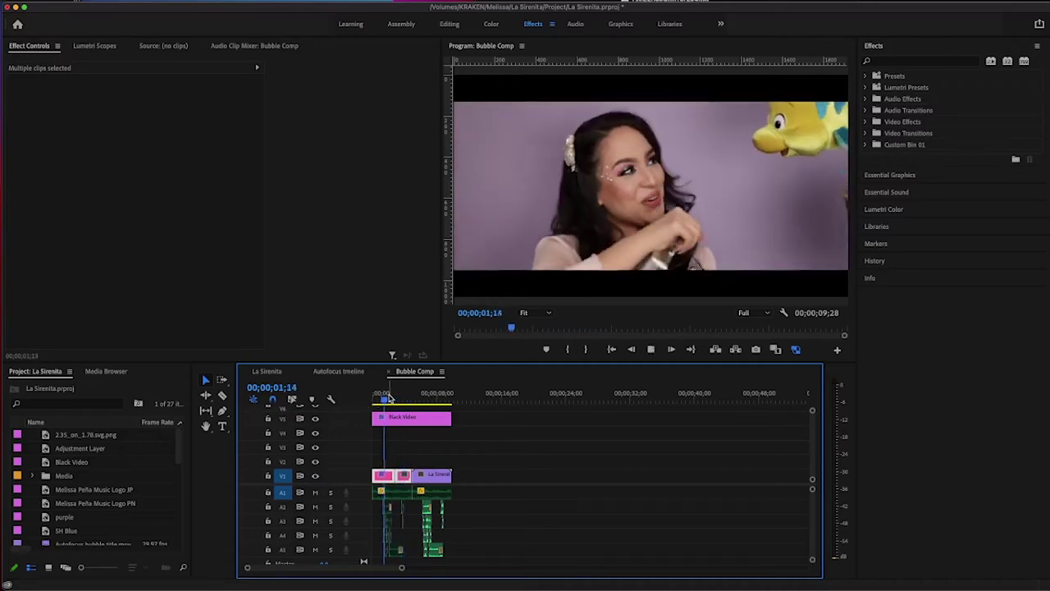
click(399, 400)
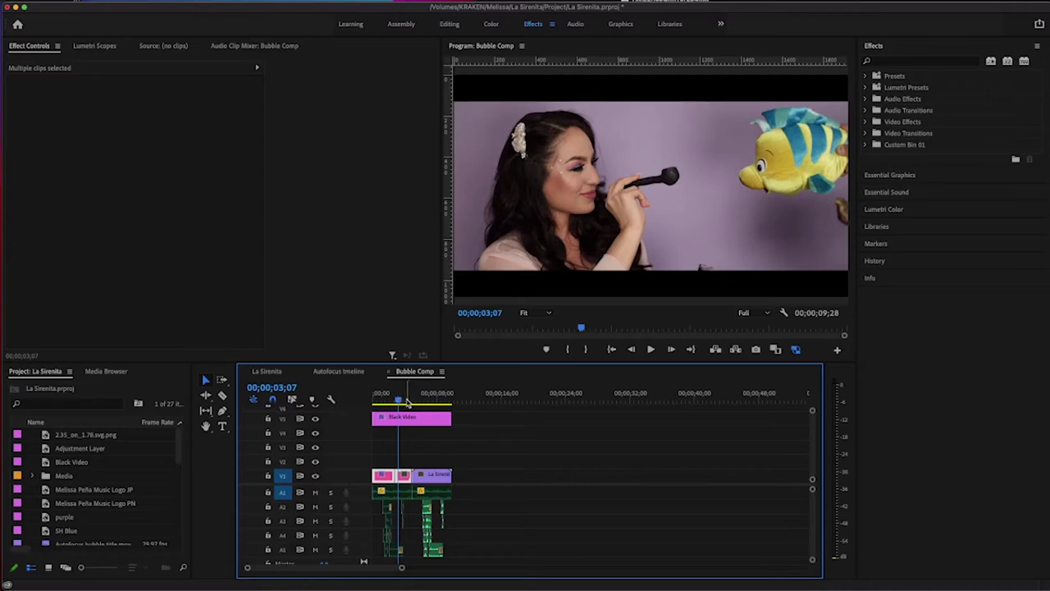
key(space)
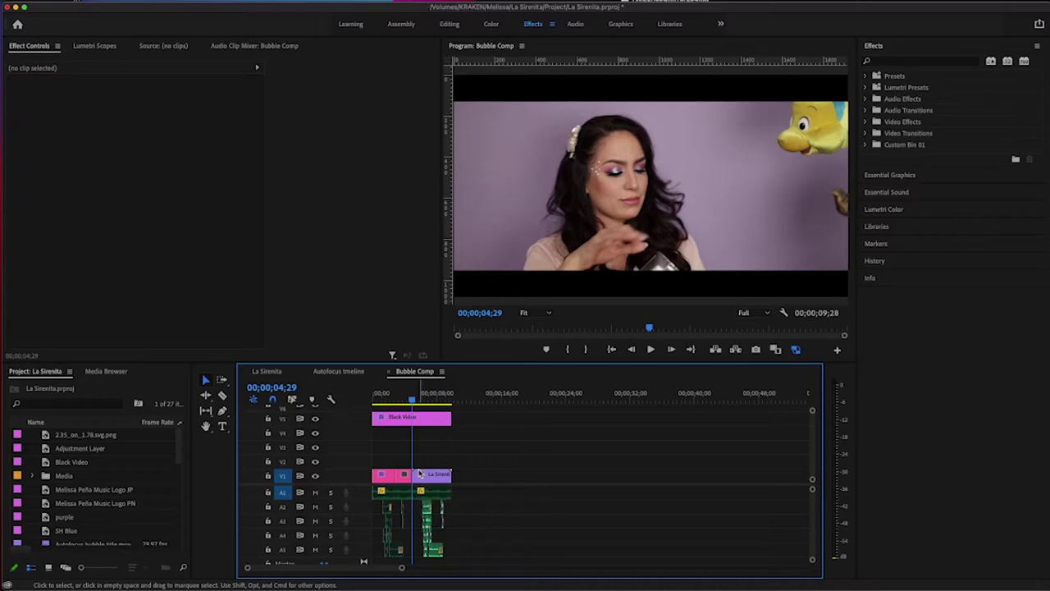
drag(415, 397, 381, 397)
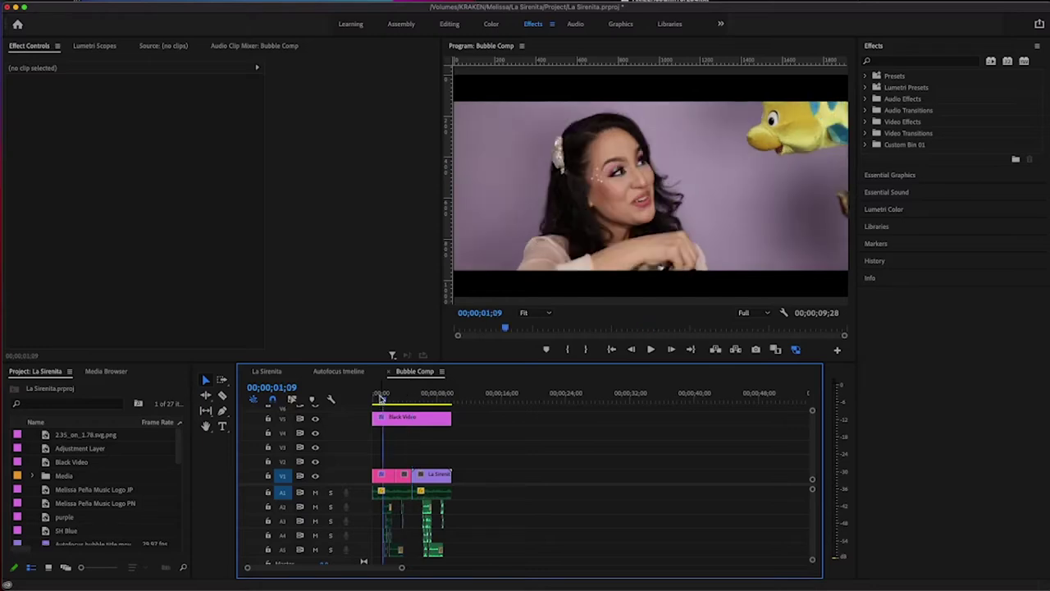
Step: Replace the first two V1 clips of the Bubble Comp sequence with a linked After Effects composition
drag(402, 453, 388, 474)
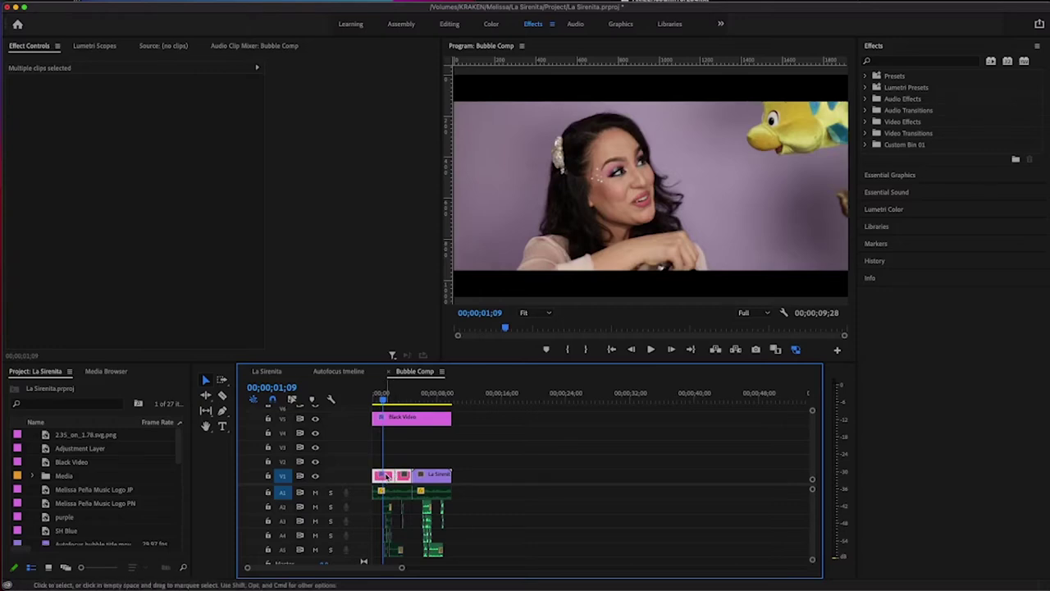
right_click(389, 480)
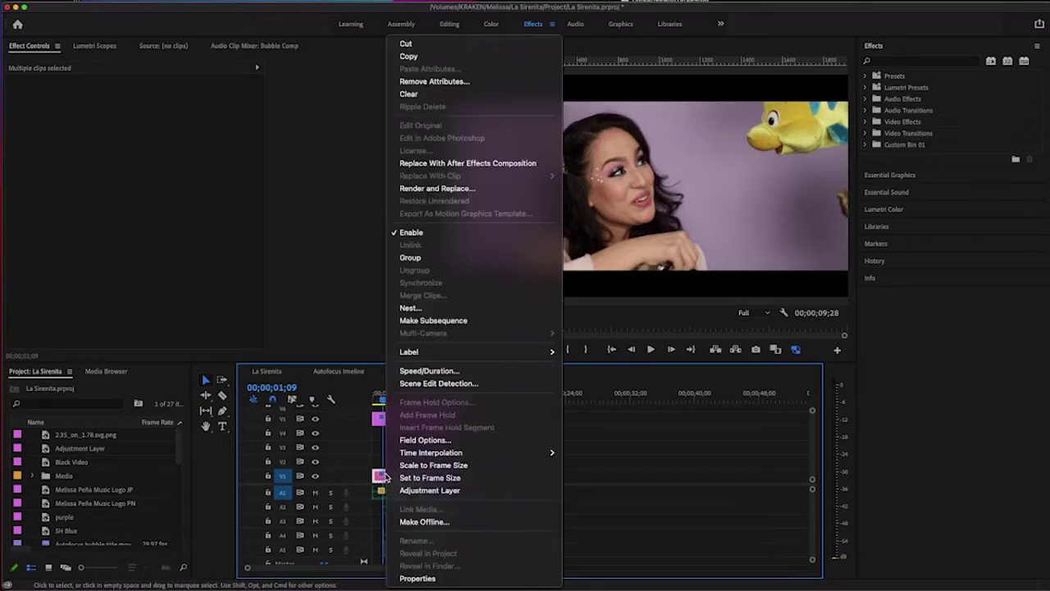
click(434, 164)
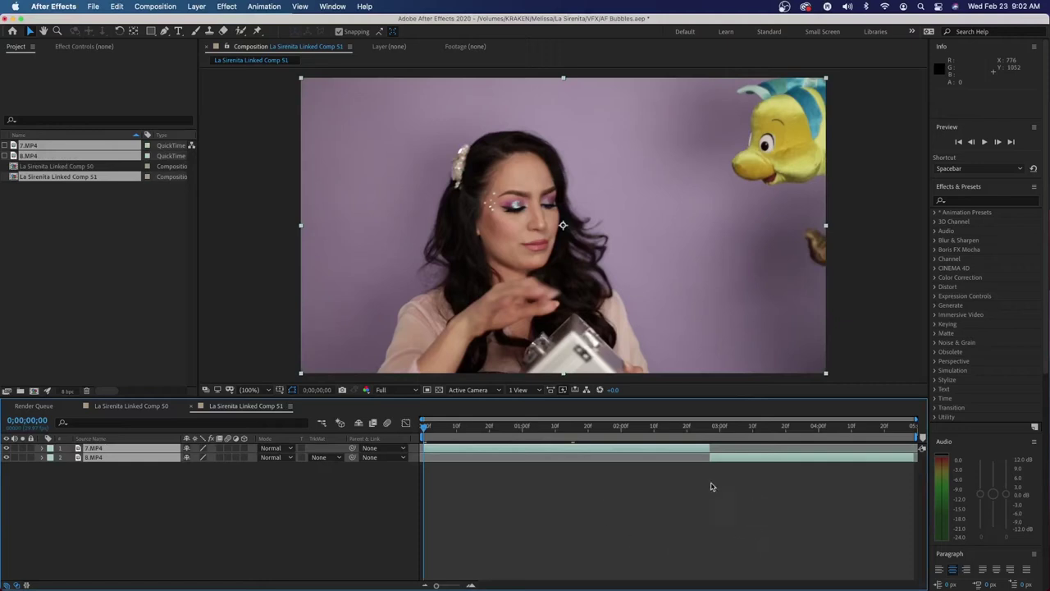
Step: Add a null object to the linked composition and duplicate it
drag(465, 428, 536, 437)
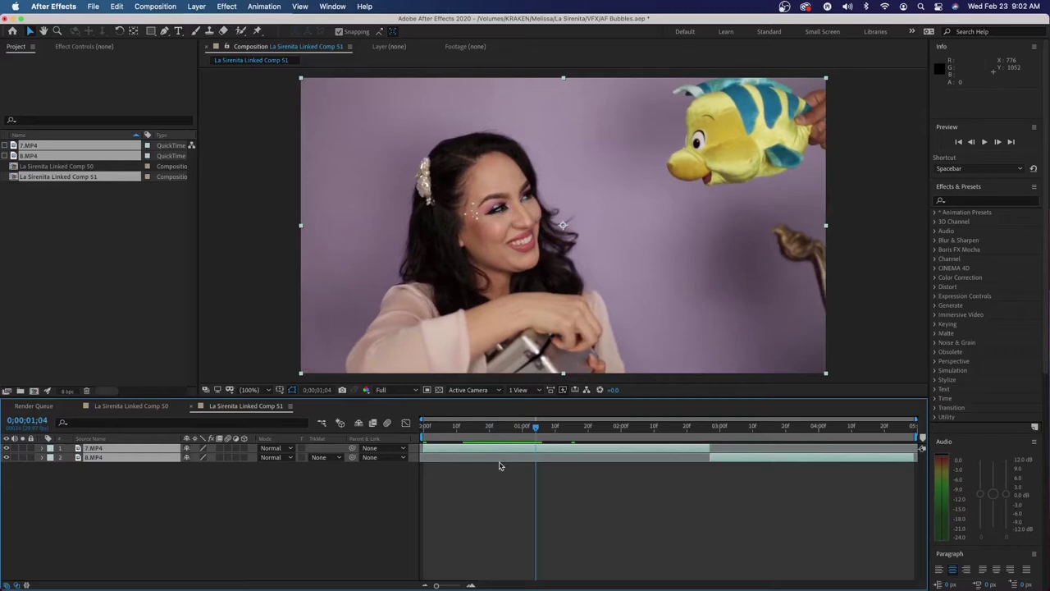
right_click(230, 497)
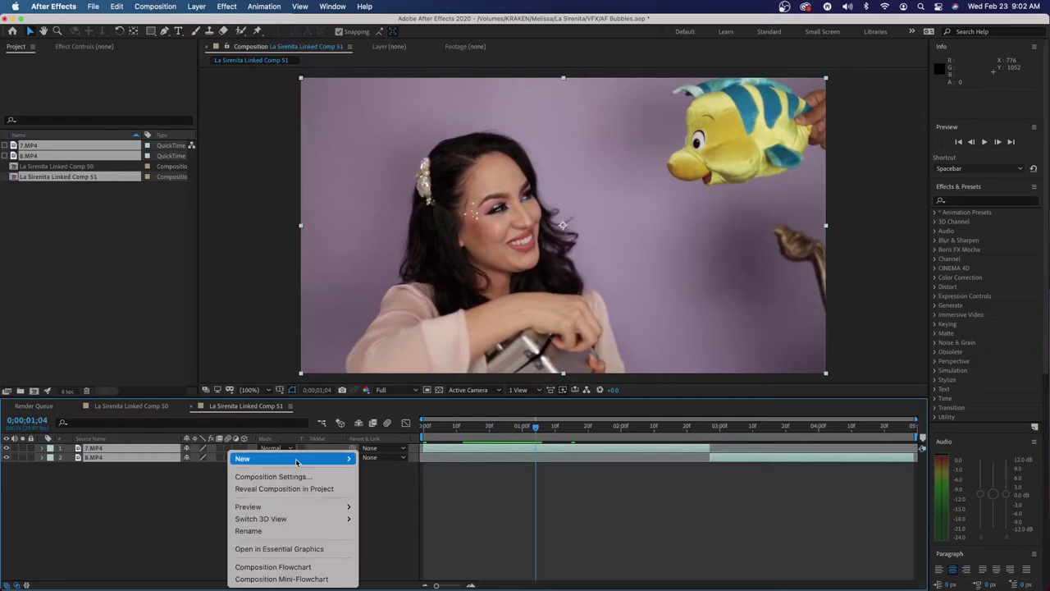
mouse_move(328, 458)
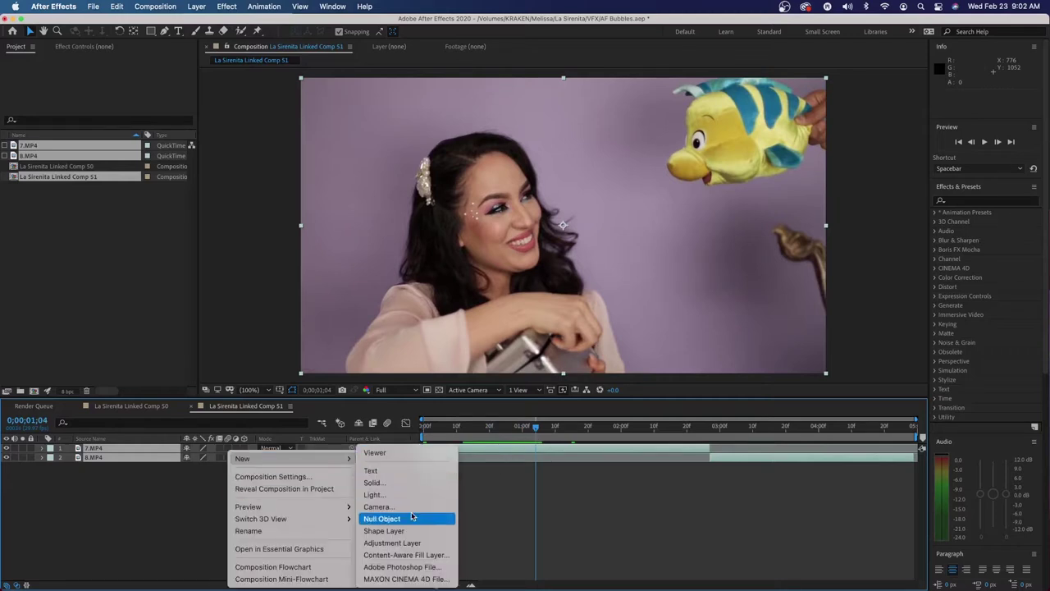
click(410, 518)
key(super+d)
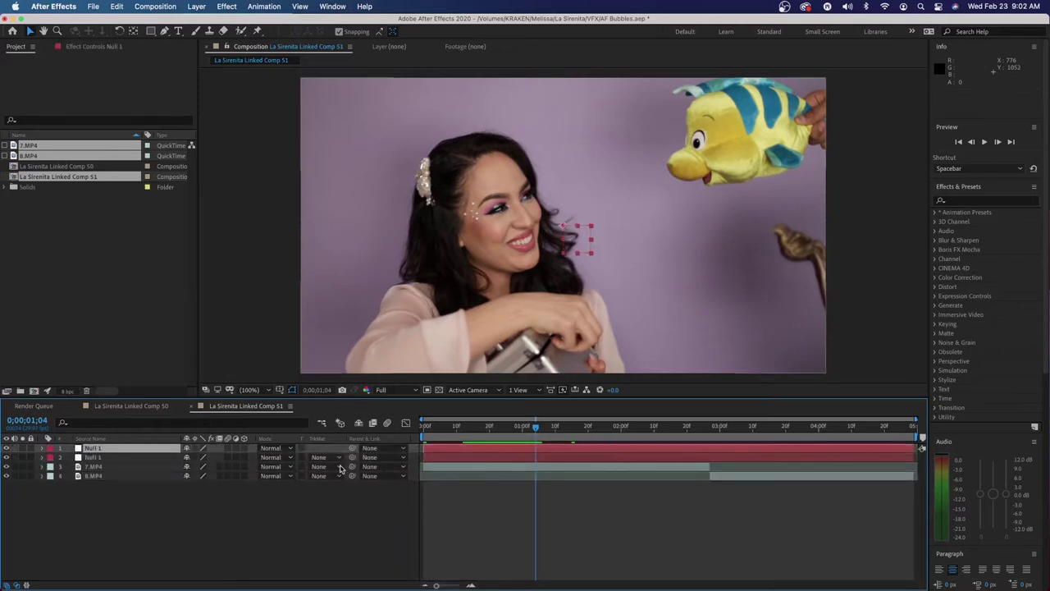
Step: Split both nulls and the 7.MP4 layer at 0;00;01;04 and delete the nulls' earlier pieces
shift+click(153, 468)
key(super+shift+d)
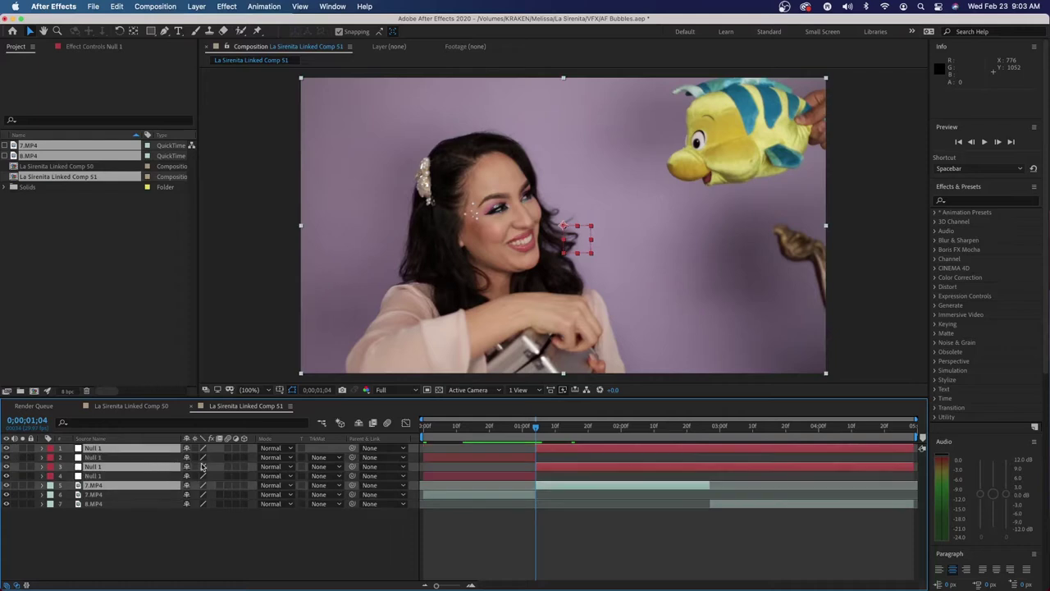
click(474, 460)
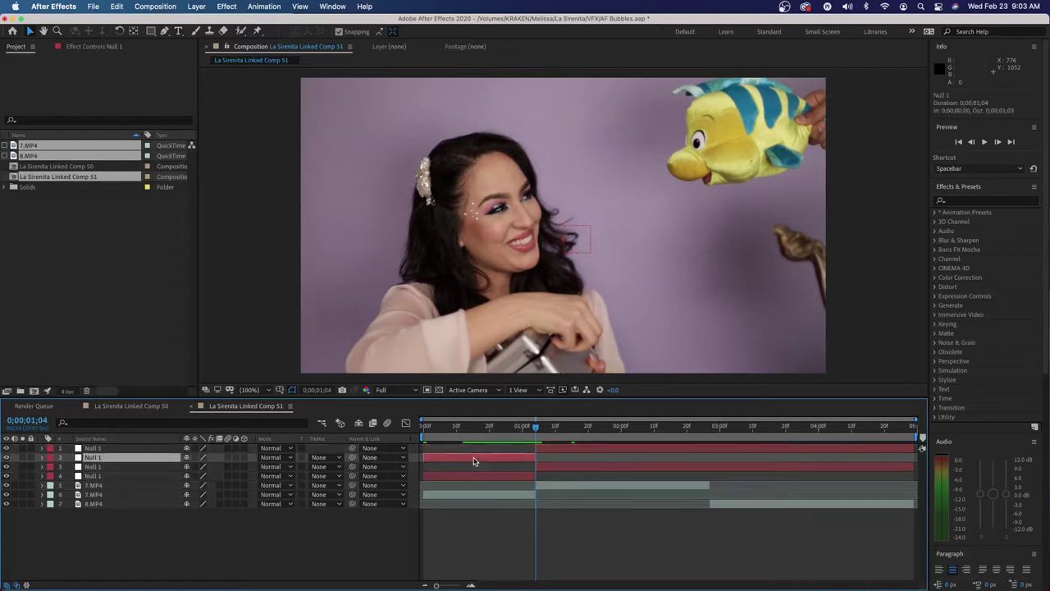
key(Delete)
click(472, 467)
key(Delete)
Step: Split both nulls at 0;00;02;27, where 8.MP4 begins, and delete one of the two later null pieces
click(709, 429)
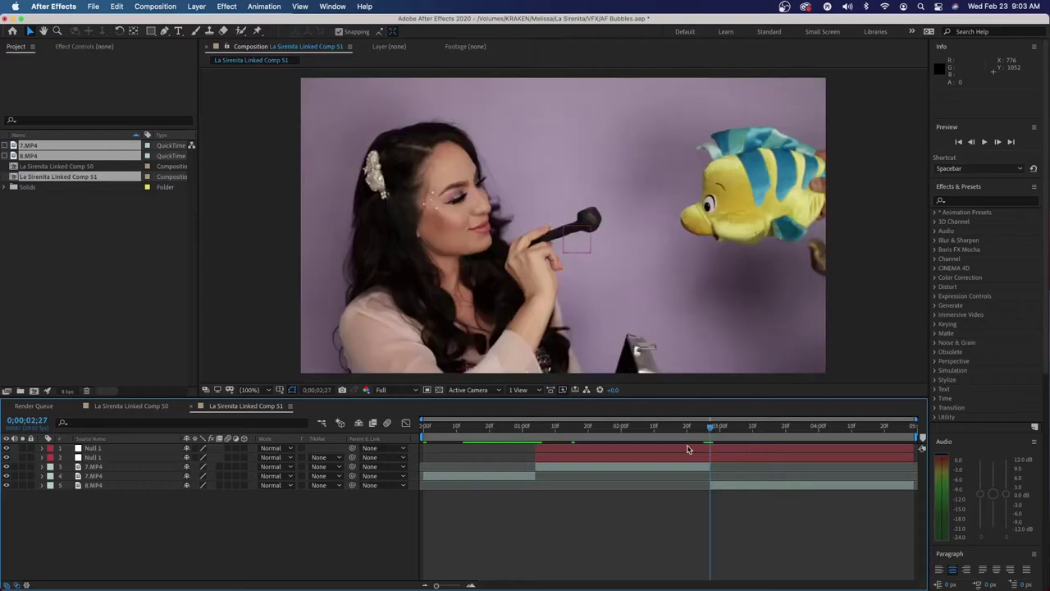
click(689, 448)
shift+click(687, 457)
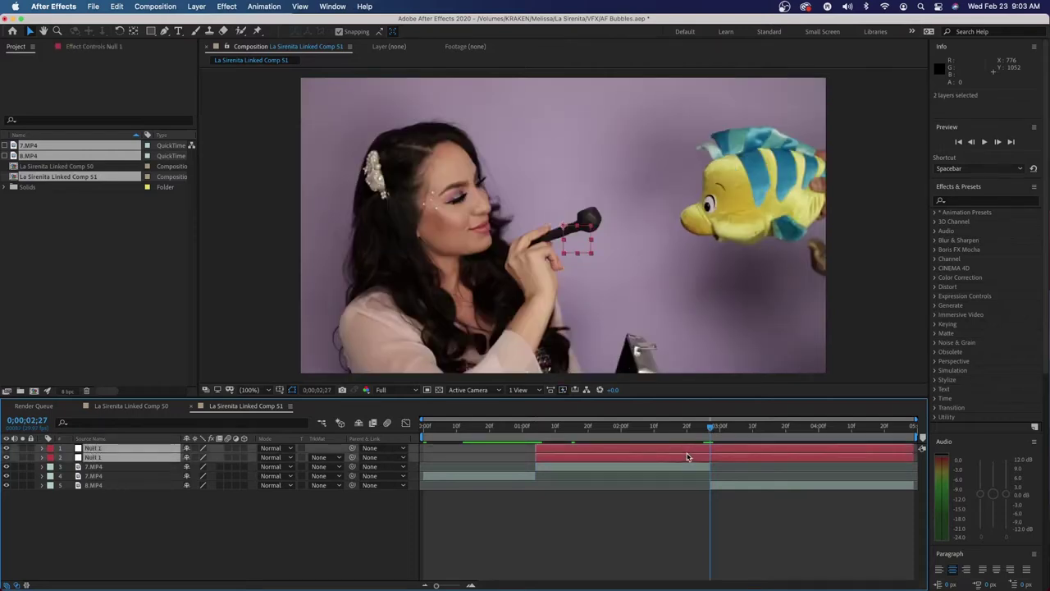
key(super+shift+d)
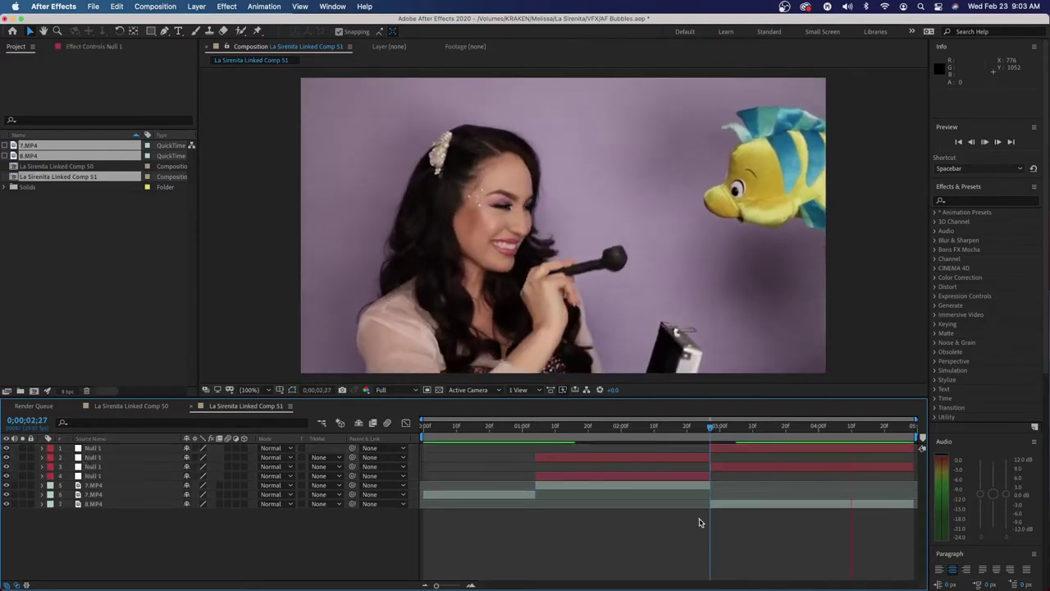
key(space)
click(723, 466)
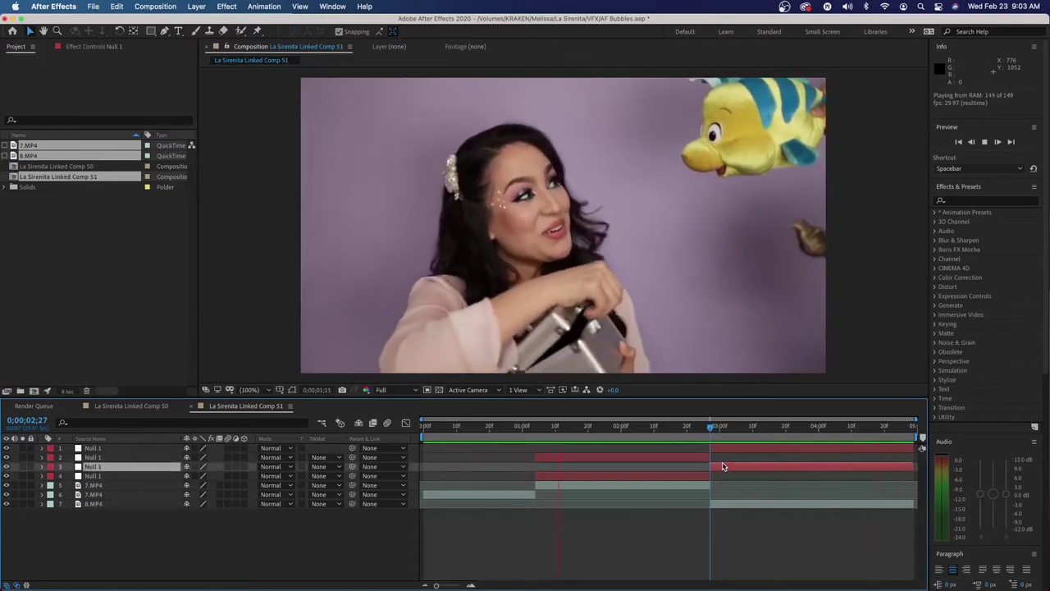
key(Delete)
key(space)
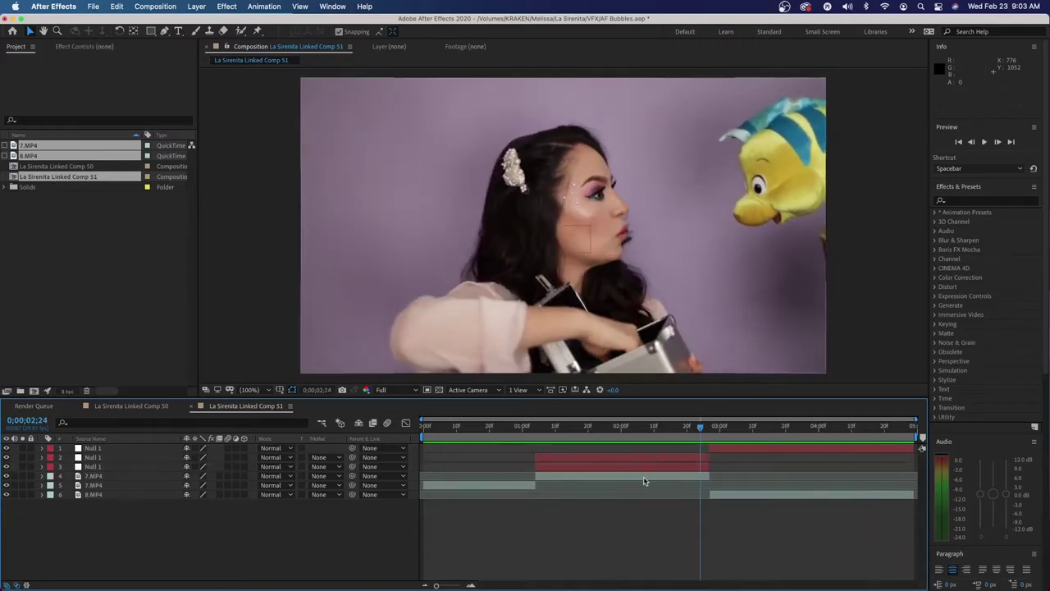
Step: Rename the second 7.MP4 segment to Box and the null directly above it to Box Tracker
drag(550, 428, 594, 451)
click(95, 476)
key(Return)
text(8)
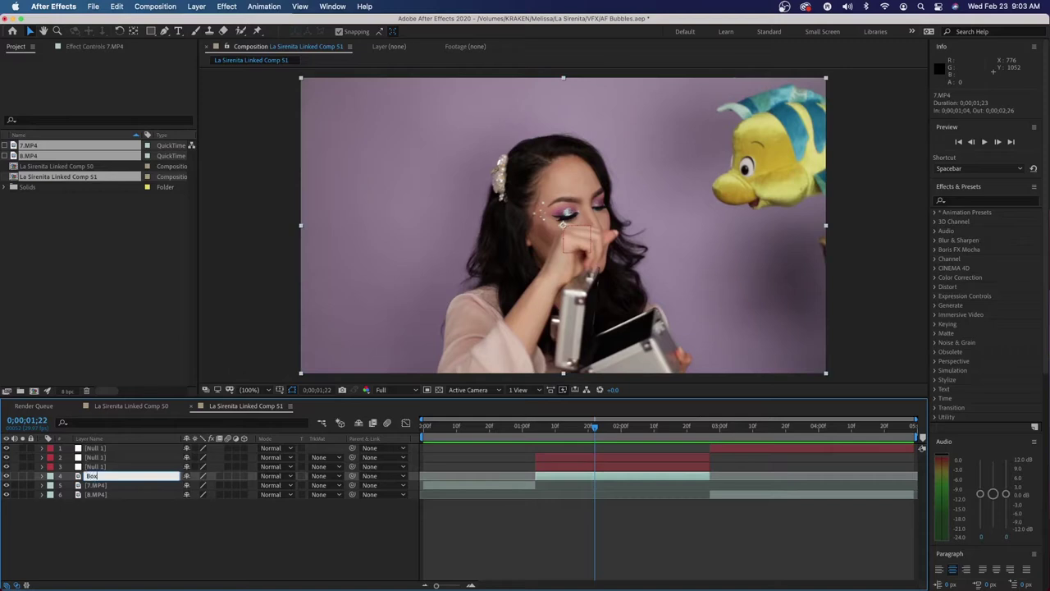
text(ox)
click(90, 466)
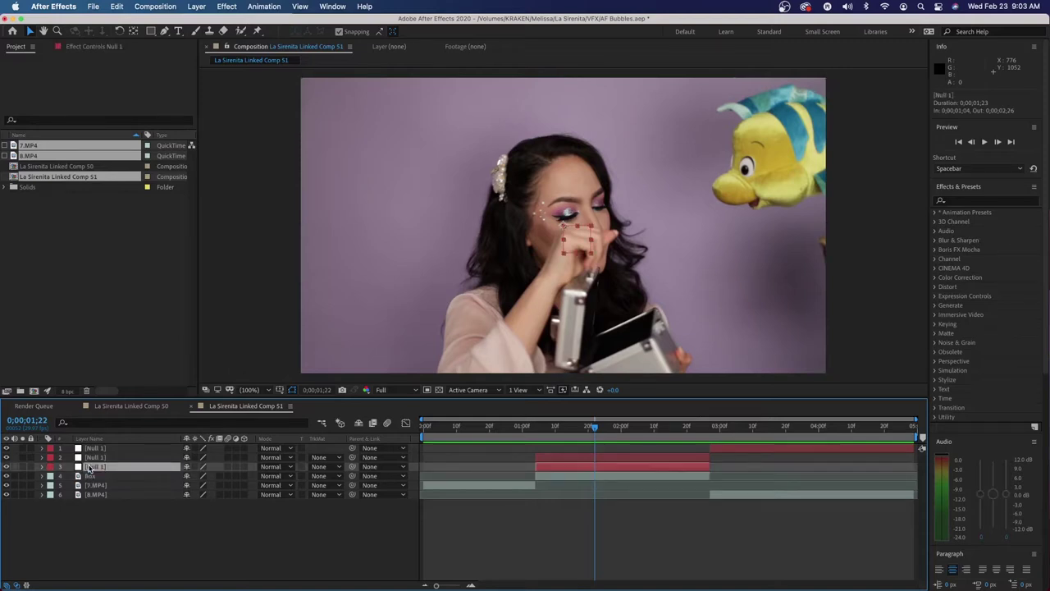
key(Return)
text(Box Trac)
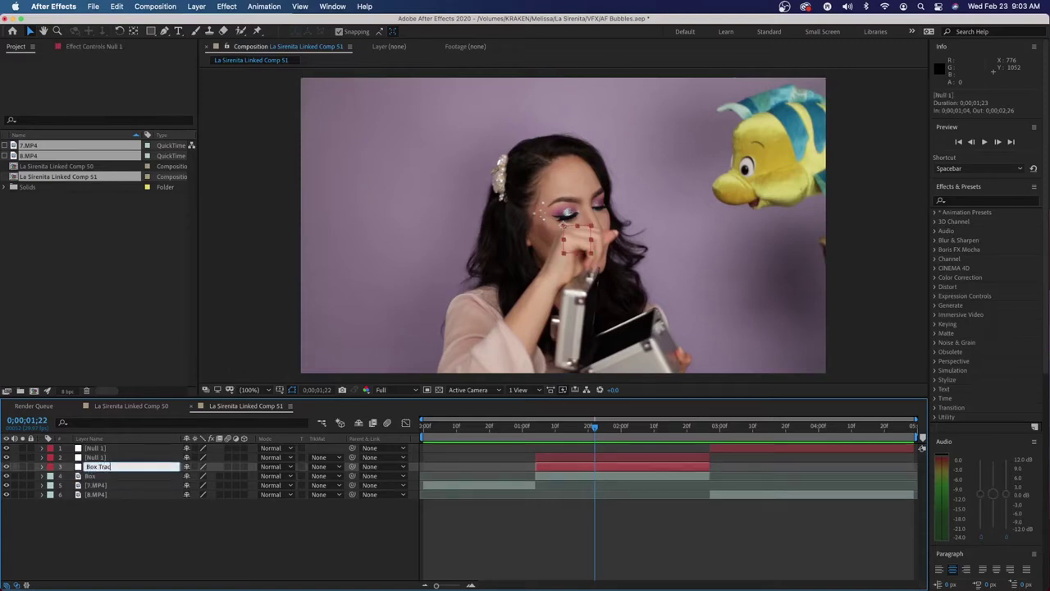
Step: Rename the other null over the Box segment to Fisheye and the null over 8.MP4 to Fisheye2
click(87, 459)
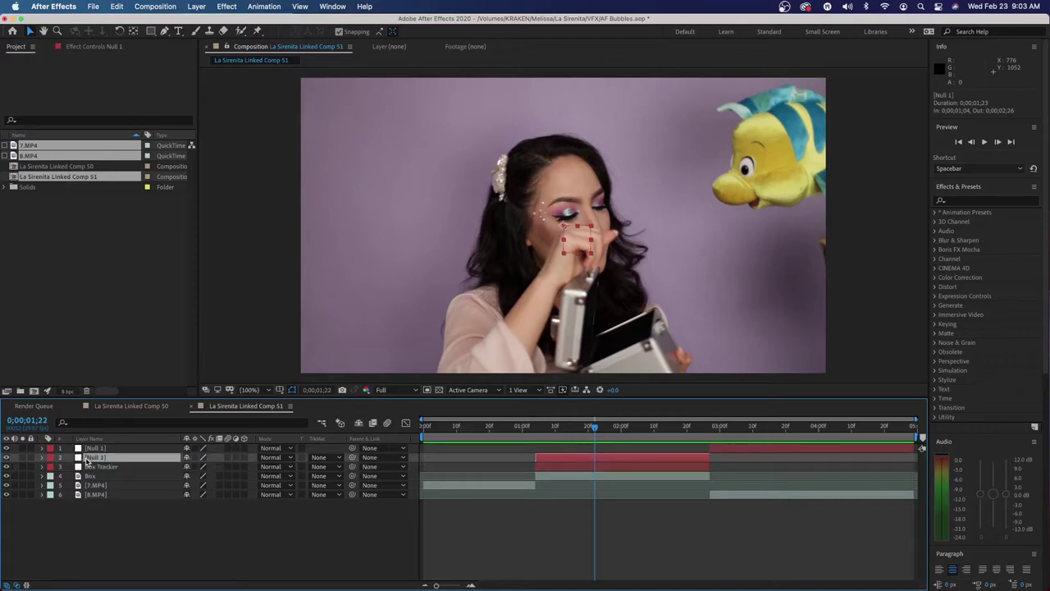
key(Return)
text(Fisheye)
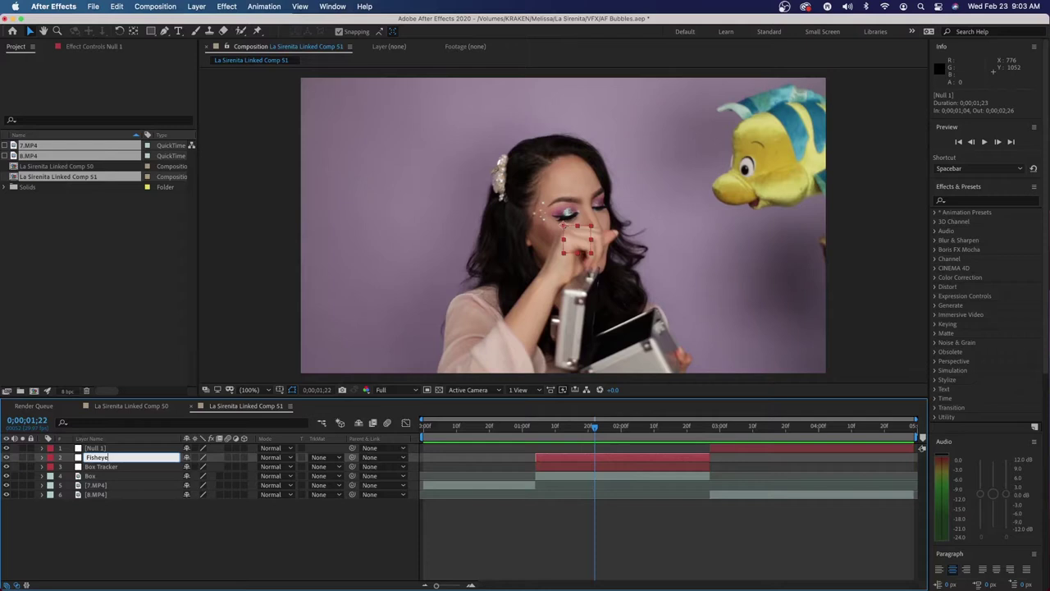
key(Return)
click(106, 450)
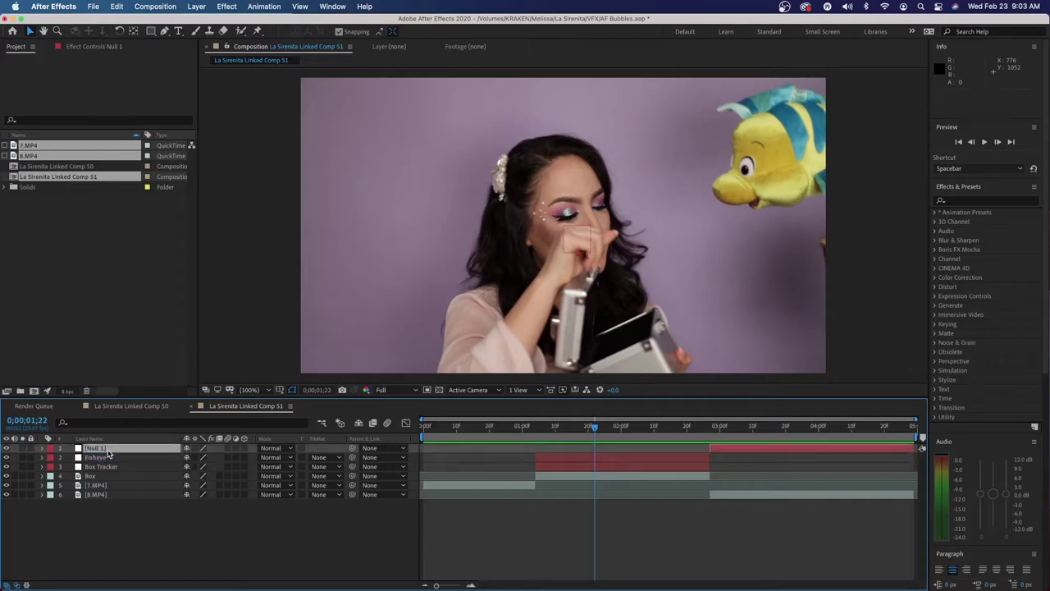
key(Return)
text(Fisheye)
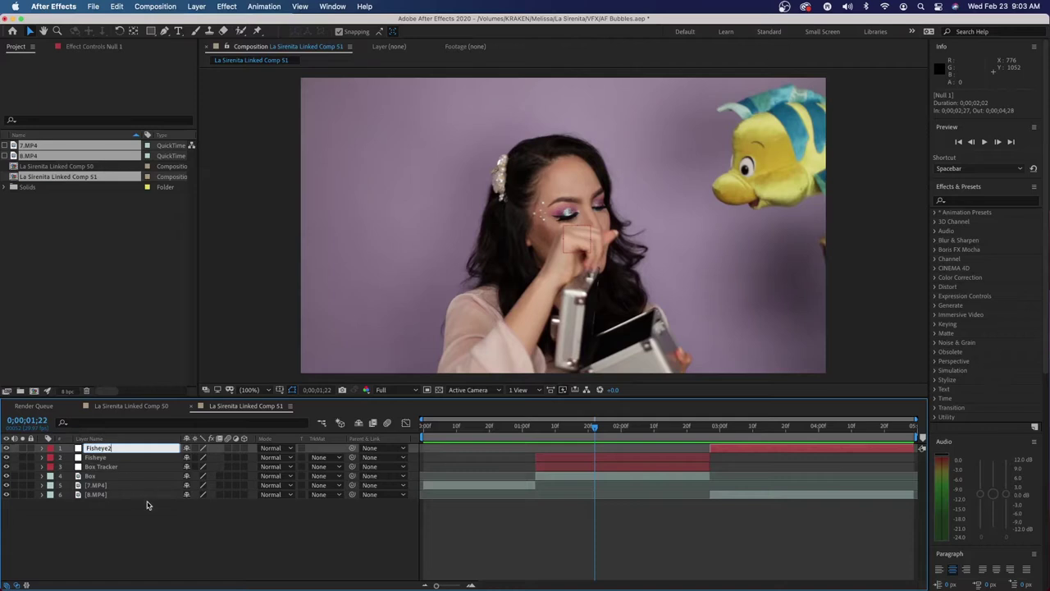
click(219, 533)
Step: Select the Box layer at 0;00;01;25 and switch to the Motion Tracking workspace
click(607, 427)
click(614, 476)
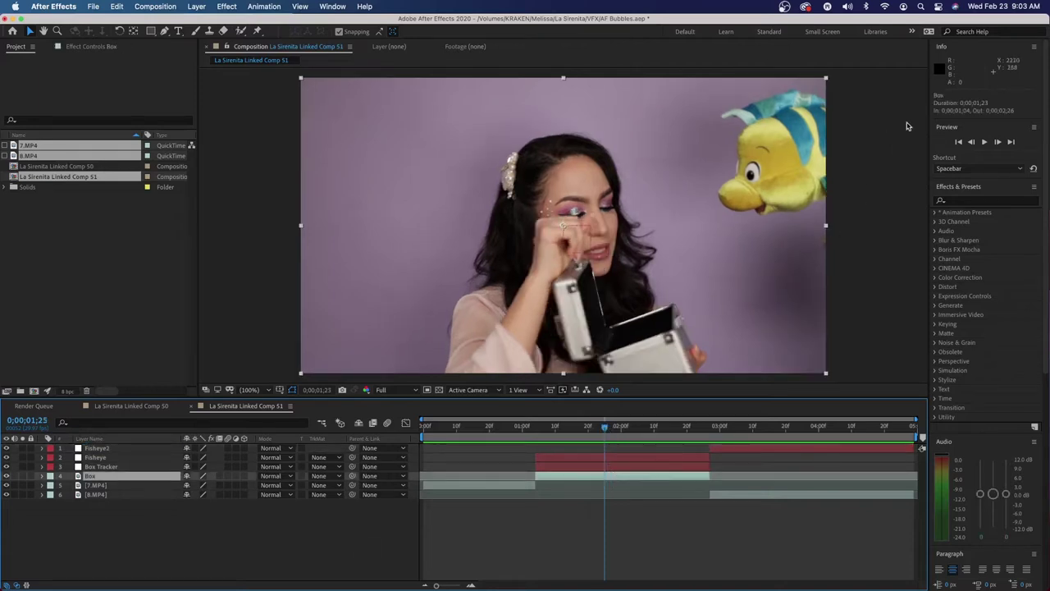
click(911, 31)
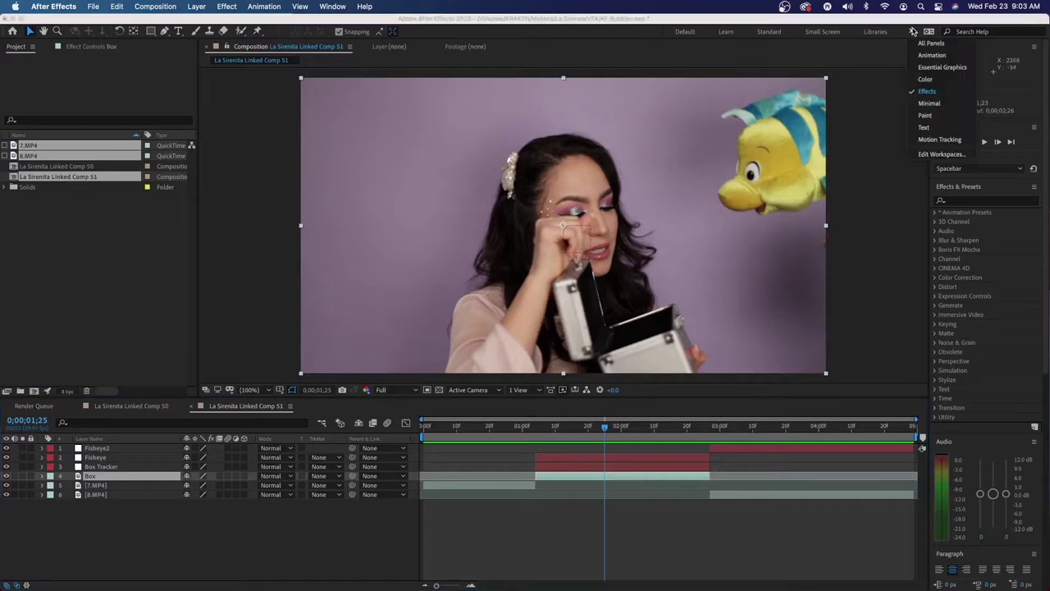
click(943, 138)
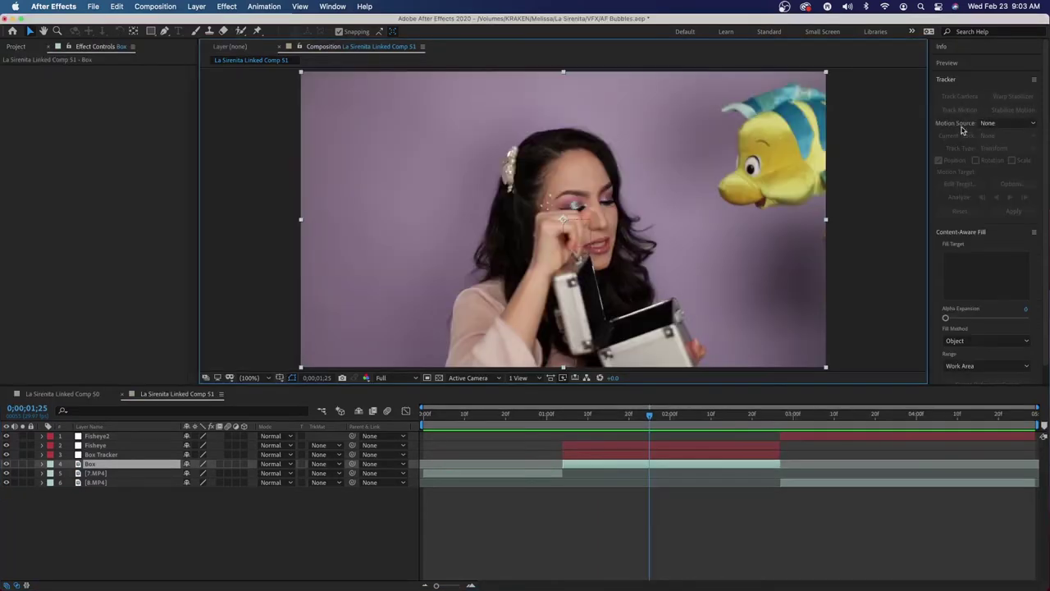
Step: Start motion tracking on the Box layer and place the track point on the metal fitting near the open case's corner
click(649, 467)
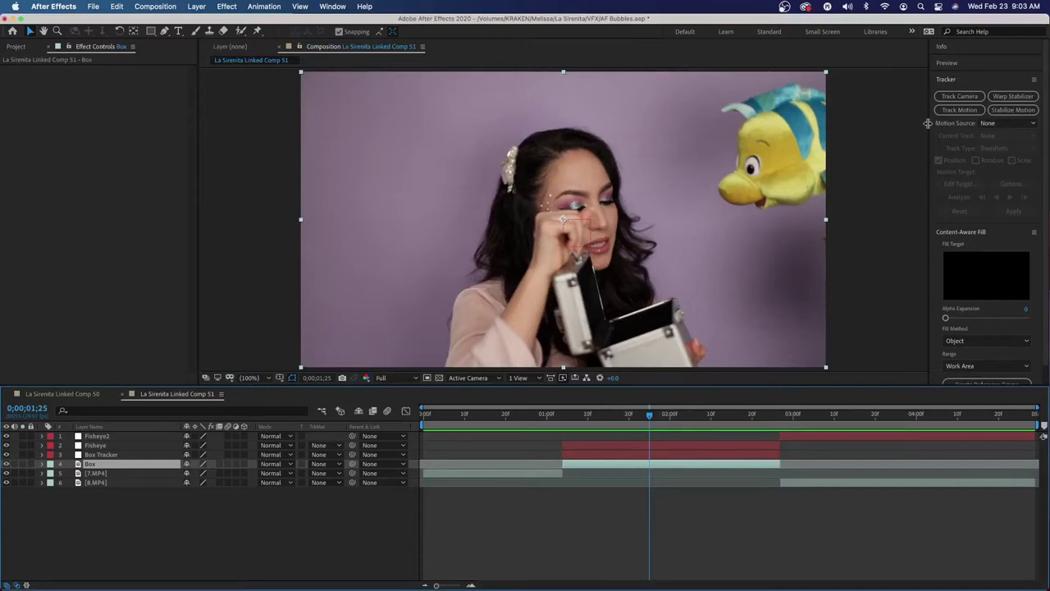
click(961, 112)
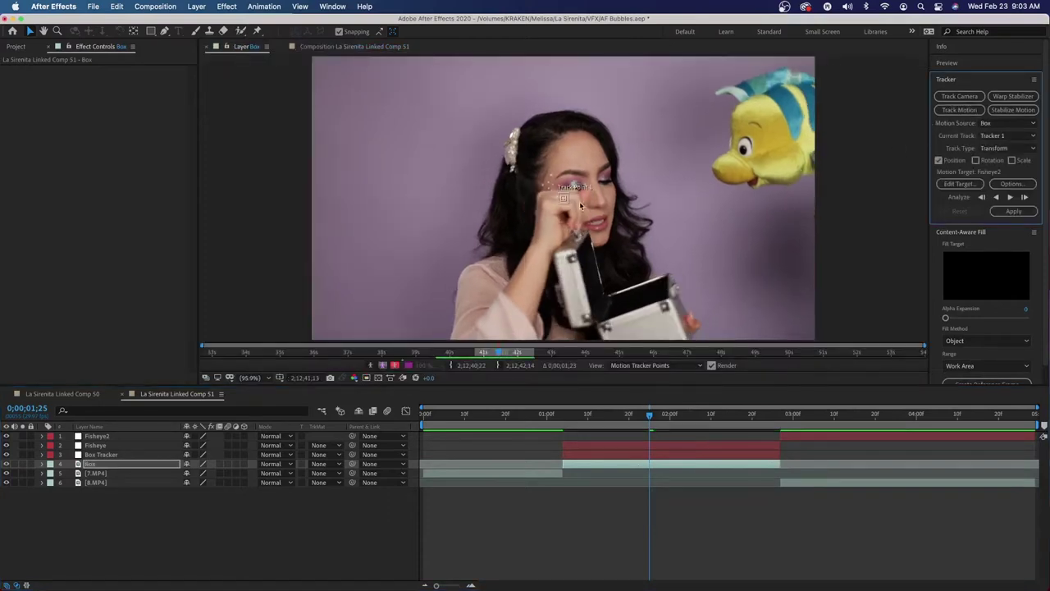
drag(565, 199, 670, 306)
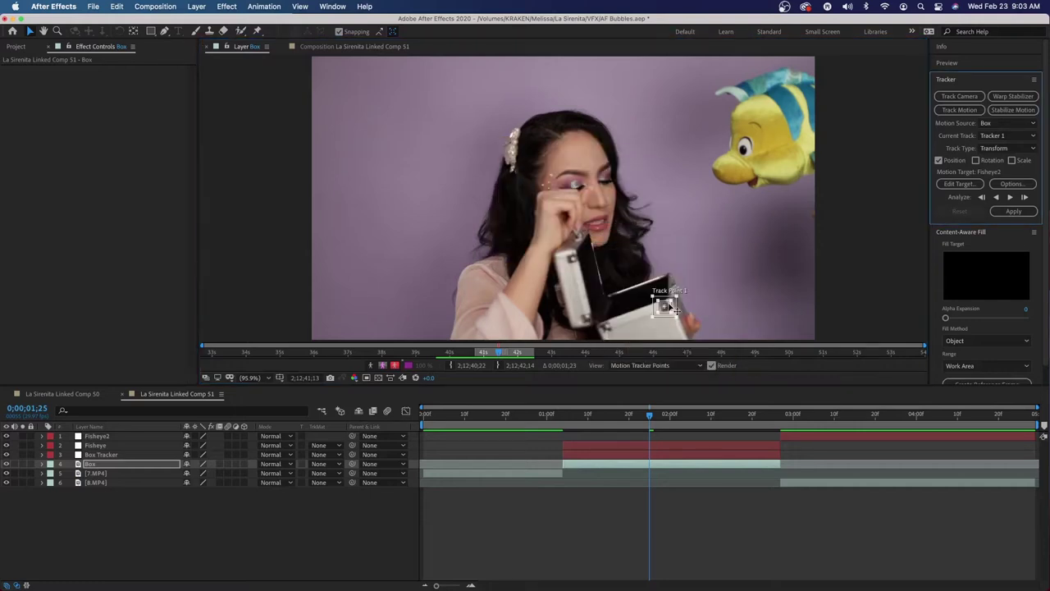
Step: Analyze the case's motion forward from 0;00;01;25 to the Box layer's end, and backward from the same frame to its start
click(1010, 198)
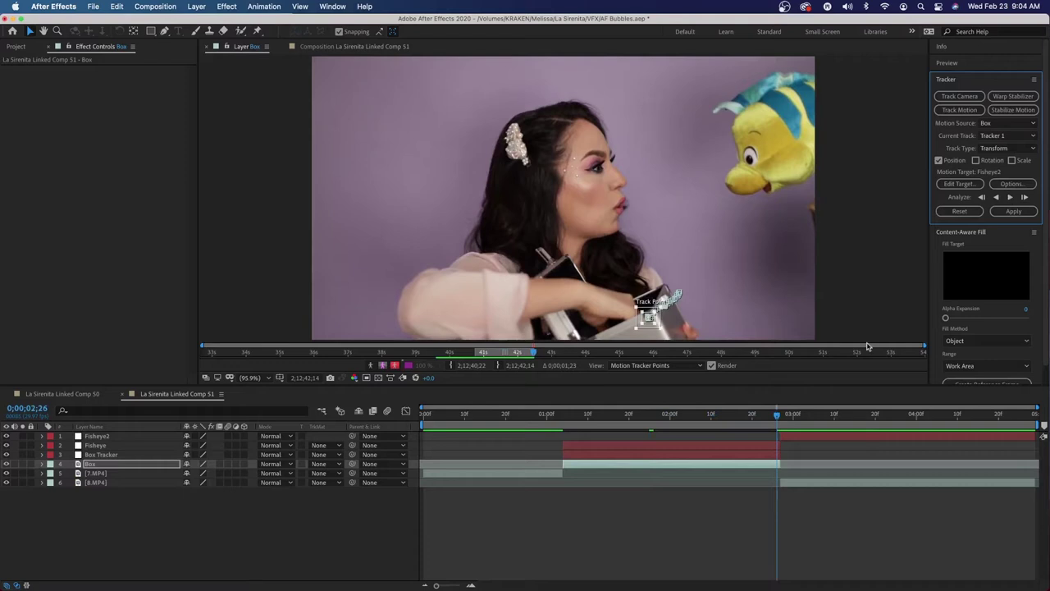
drag(778, 414, 652, 435)
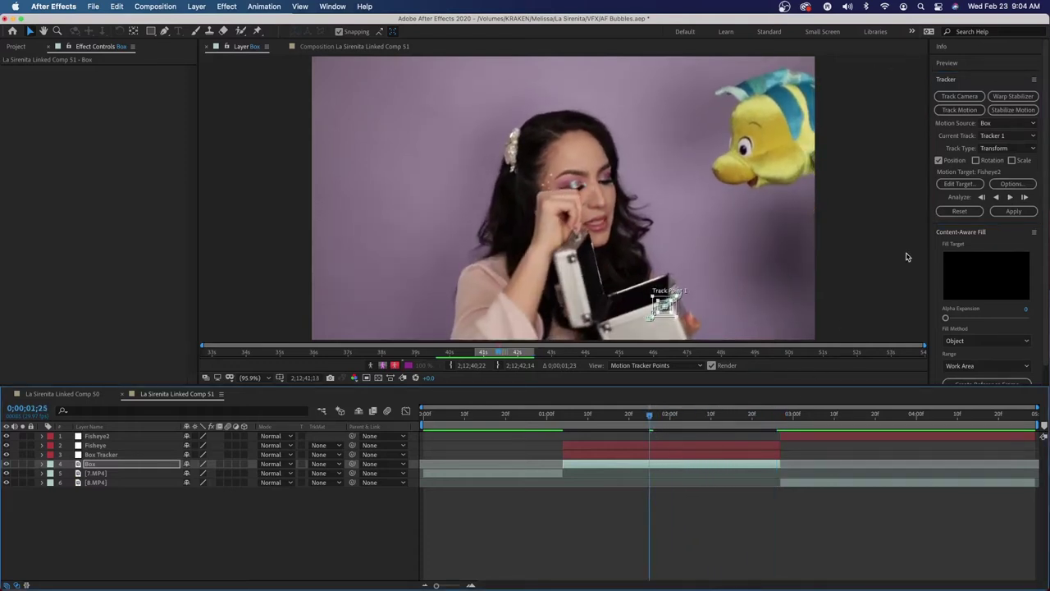
click(998, 198)
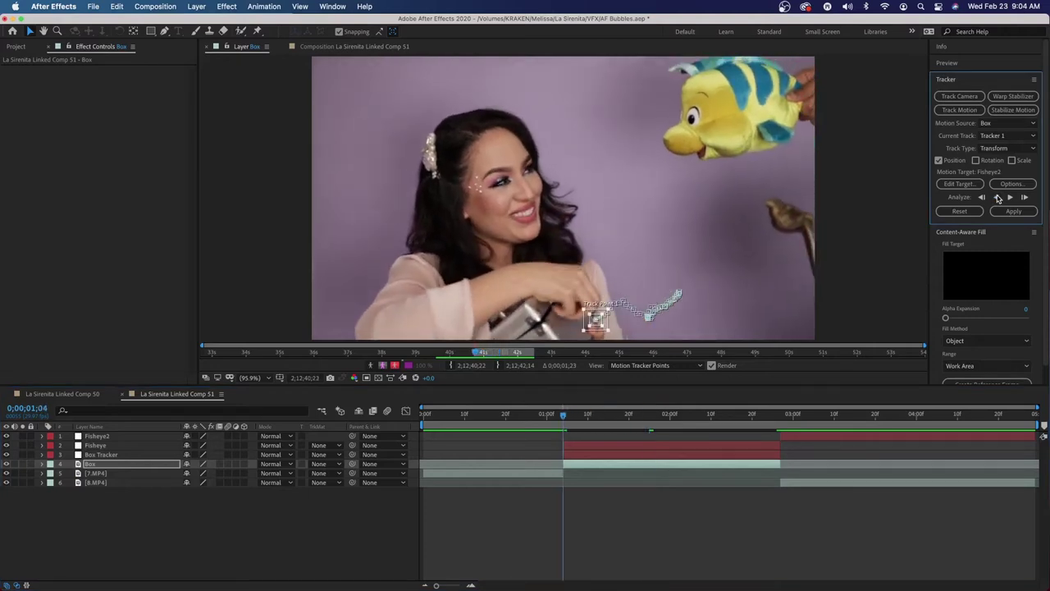
Step: Enlarge the case's track point regions at 0;00;01;25, re-analyze its motion backward to the Box layer's start, and play back the track
click(649, 417)
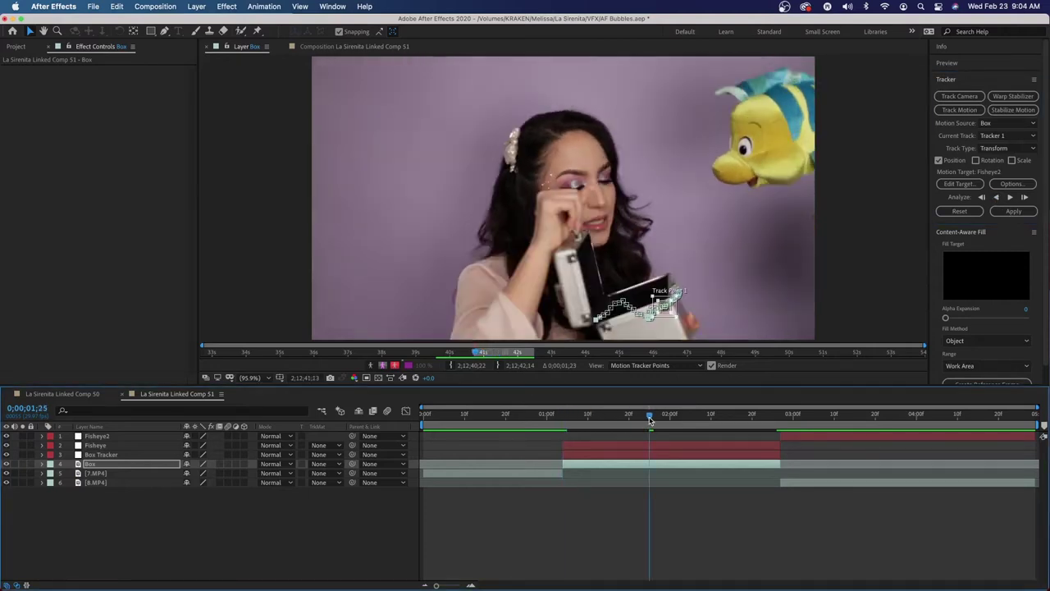
drag(671, 311, 673, 317)
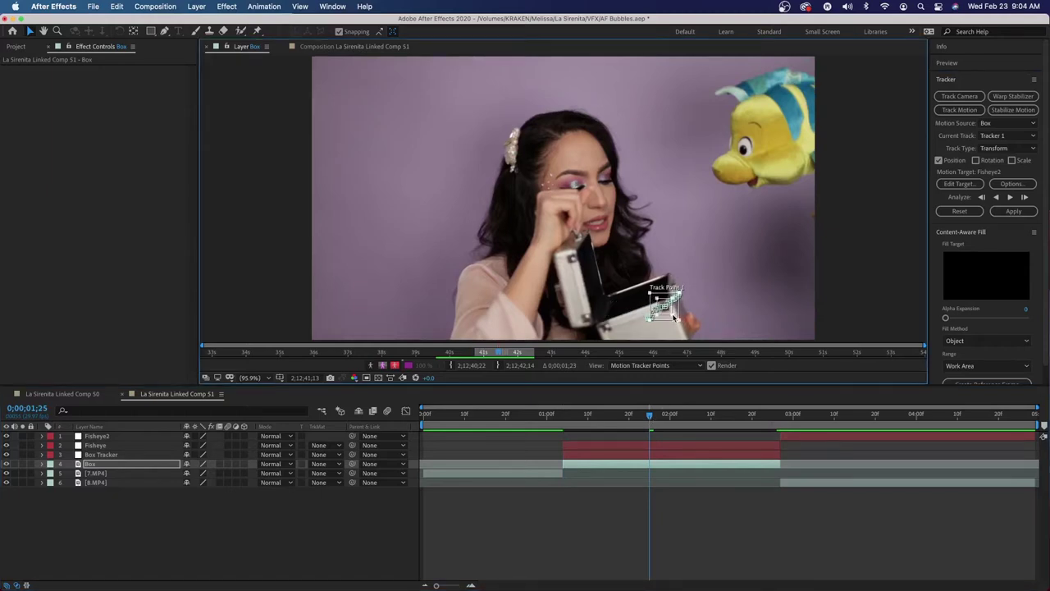
click(1000, 200)
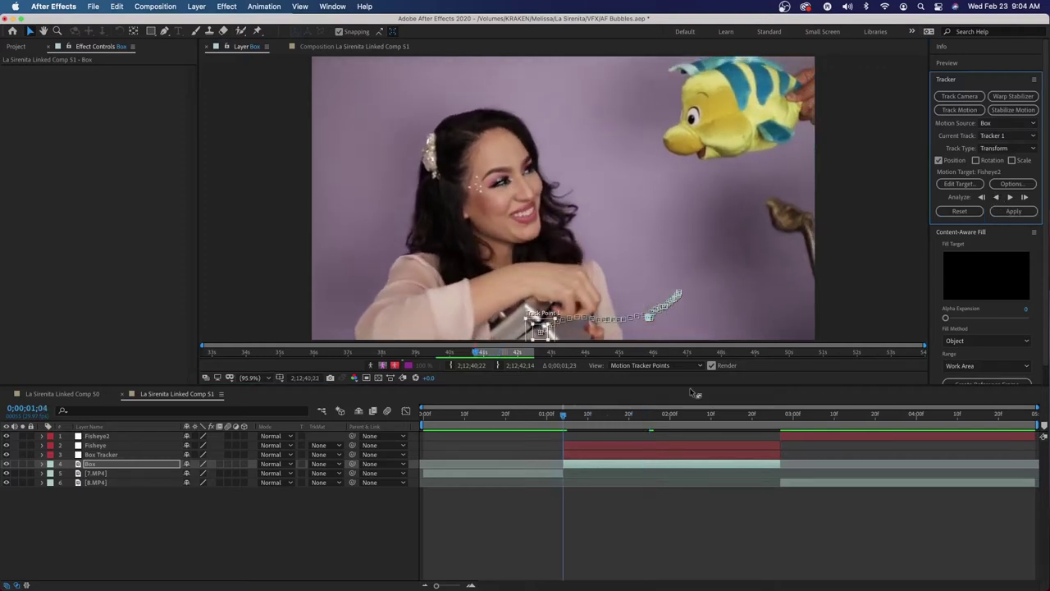
click(577, 427)
key(space)
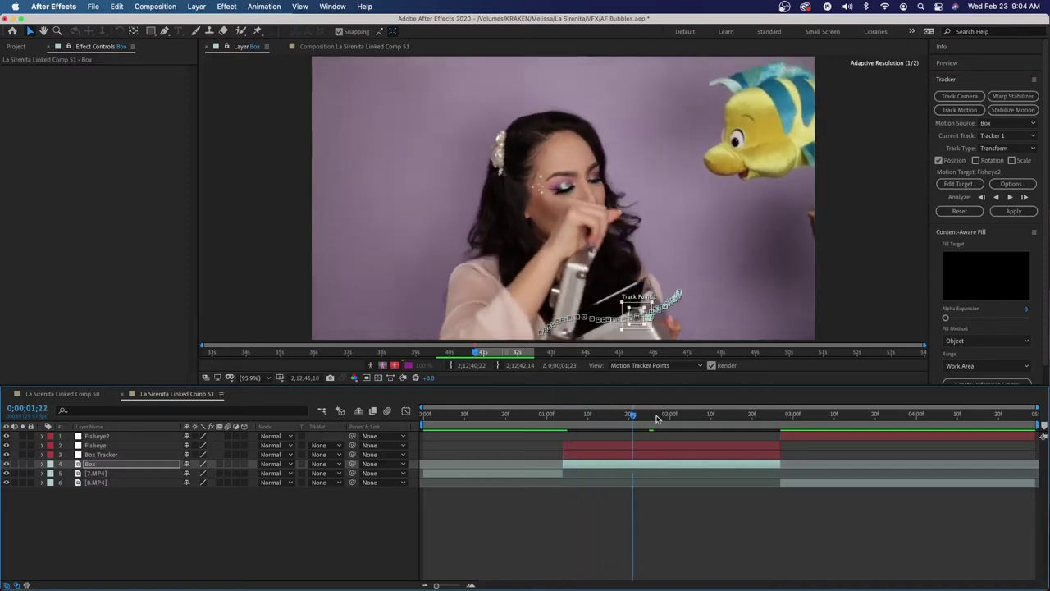
key(space)
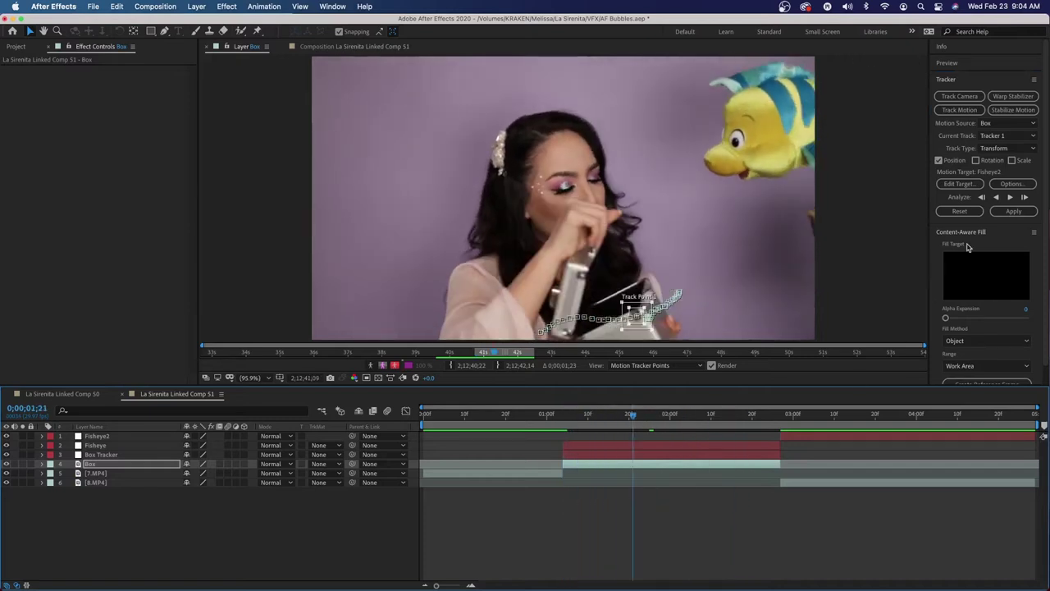
Step: Set the motion target to the Box Tracker null and apply the case's track to it in X and Y
click(961, 184)
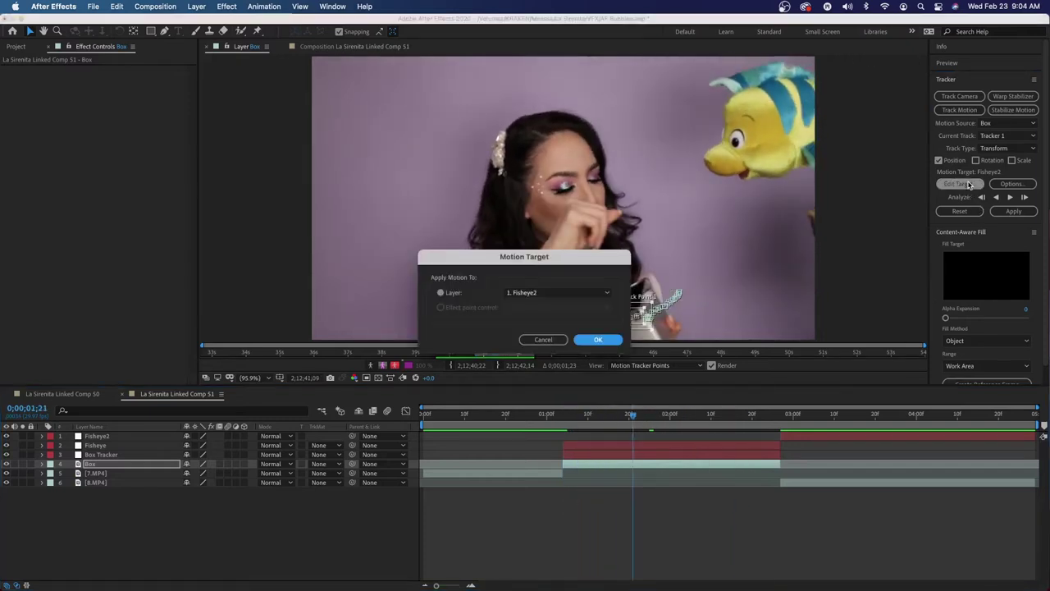
click(598, 293)
click(550, 328)
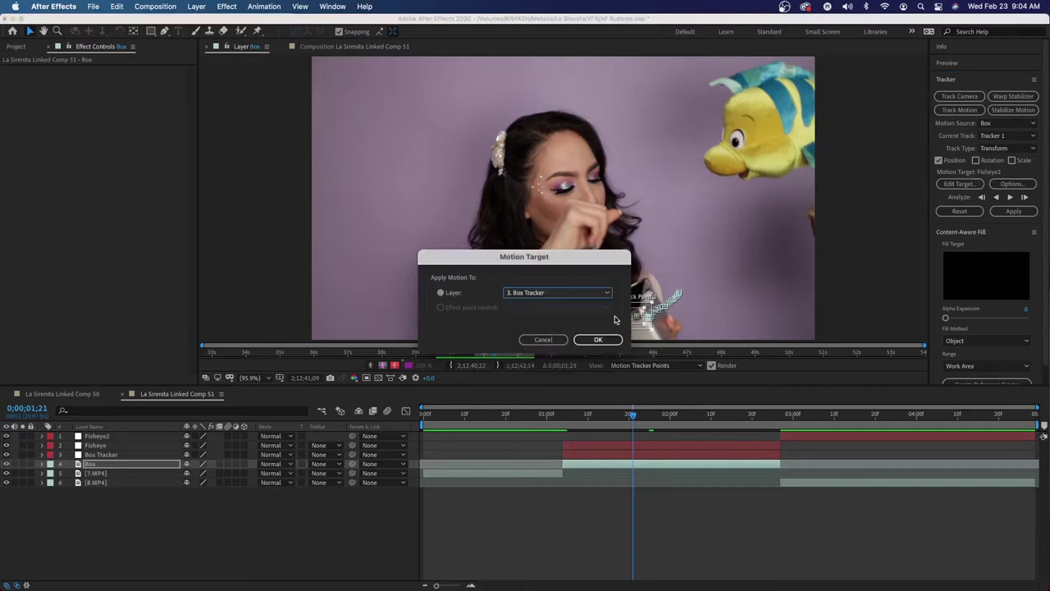
click(598, 339)
click(1009, 212)
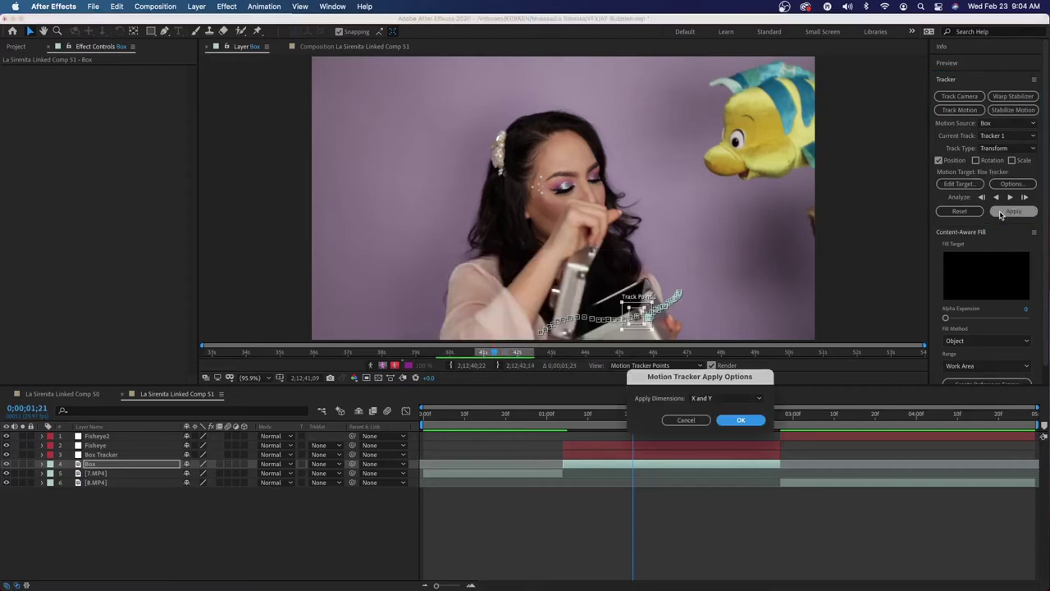
click(743, 421)
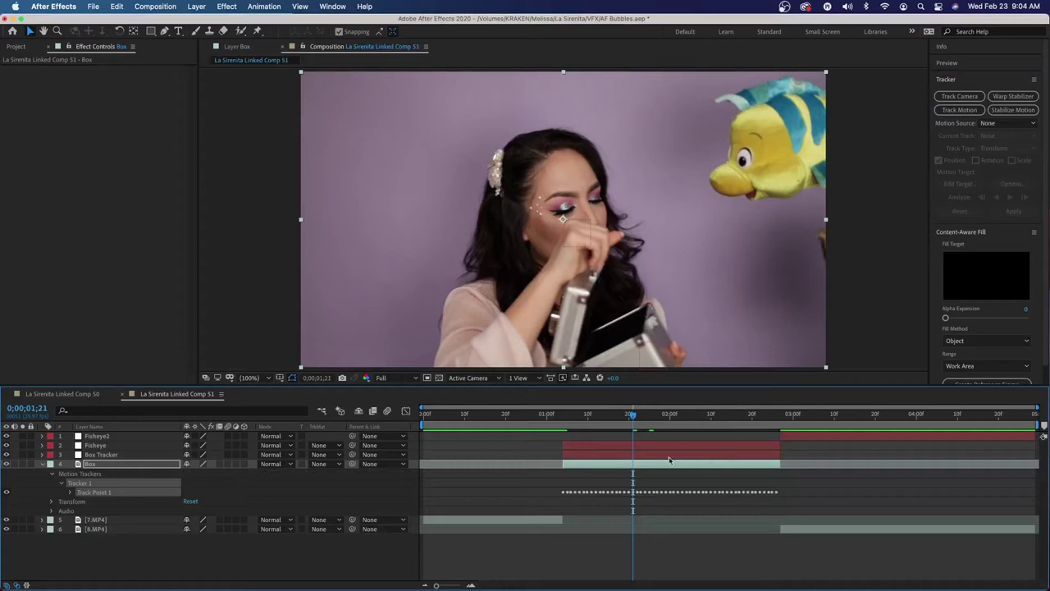
Step: Check the Box Tracker null's movement by scrubbing to 0;00;02;11 and reveal its keyframes
click(608, 454)
drag(630, 415, 714, 416)
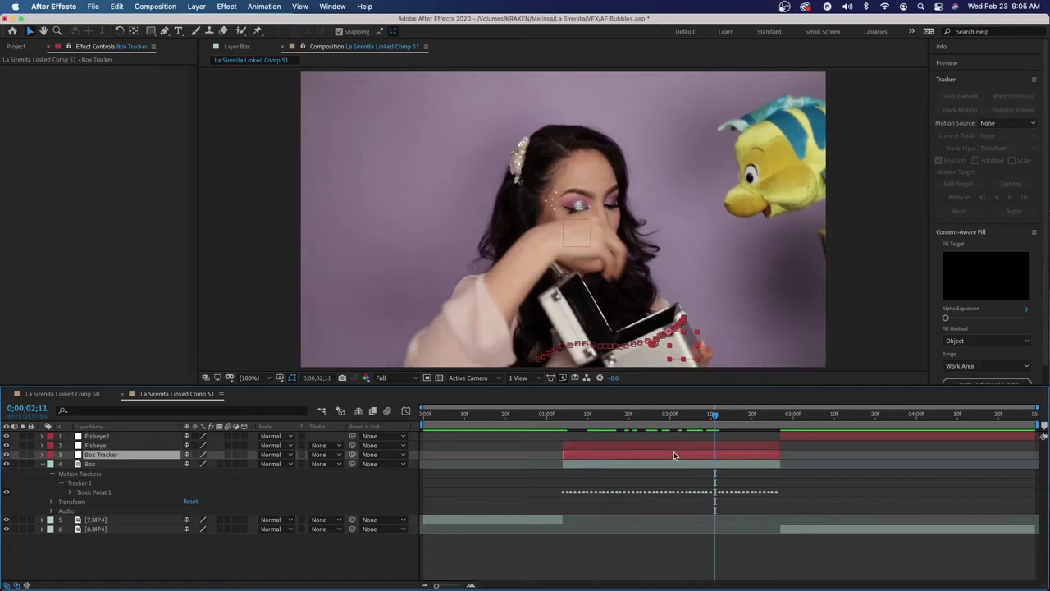
key(u)
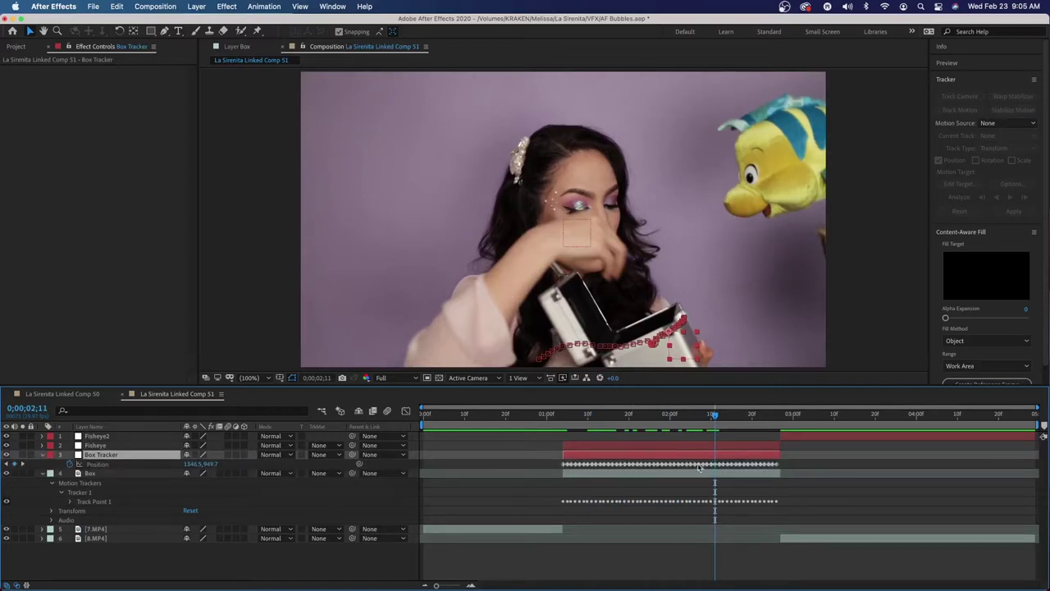
Step: Start a second motion track on the Box layer at 0;00;01;27 and place its track point on the fish's eye
click(669, 475)
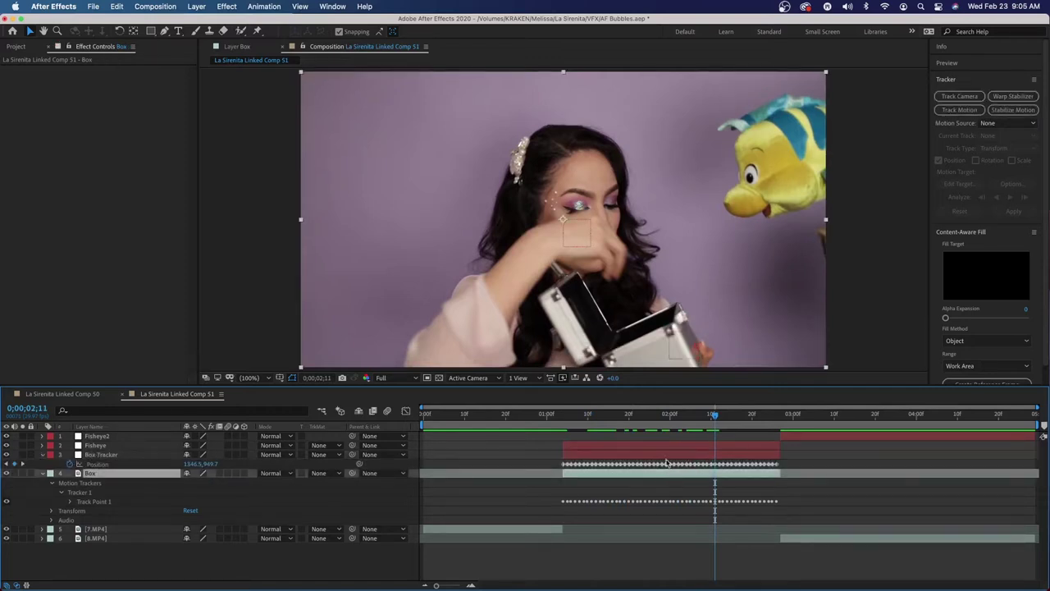
click(657, 416)
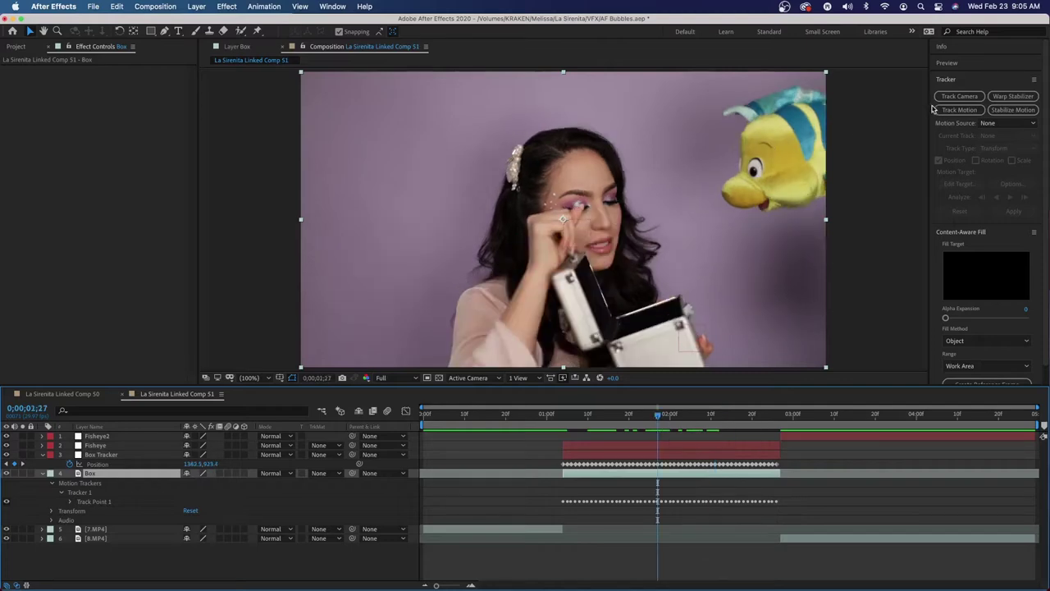
click(959, 109)
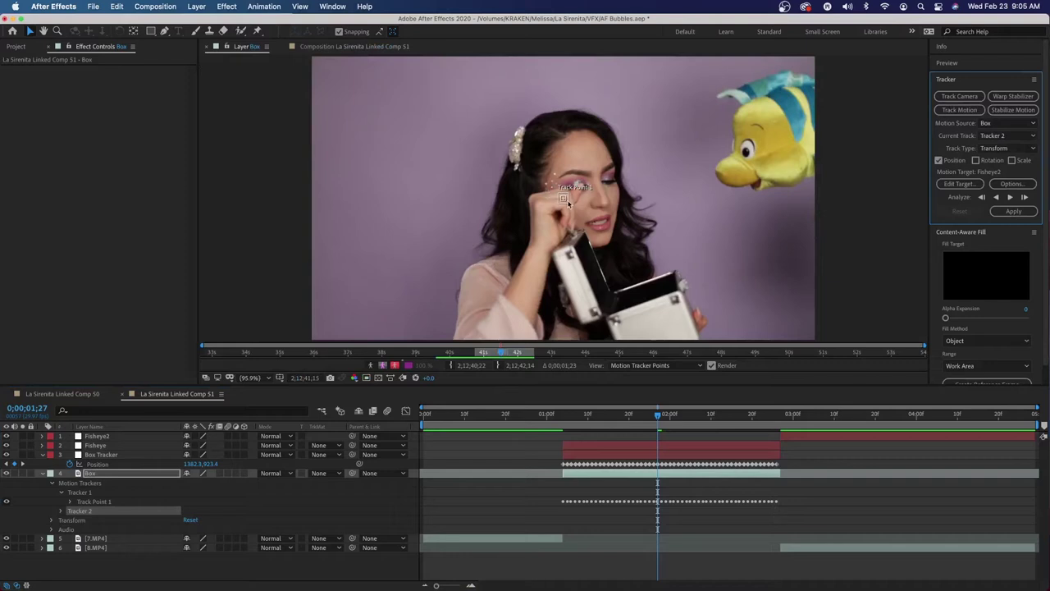
drag(565, 203, 749, 153)
Step: Analyze the fish eye's motion from 0;00;01;27 forward to the Box layer's end and backward to its start, then scrub through the track
click(1012, 198)
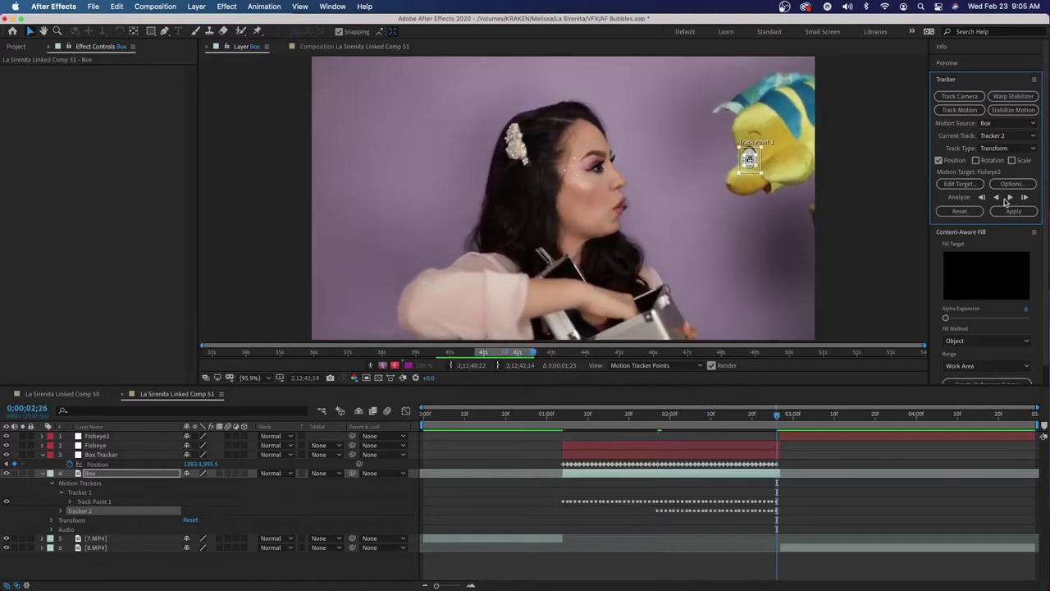
click(663, 418)
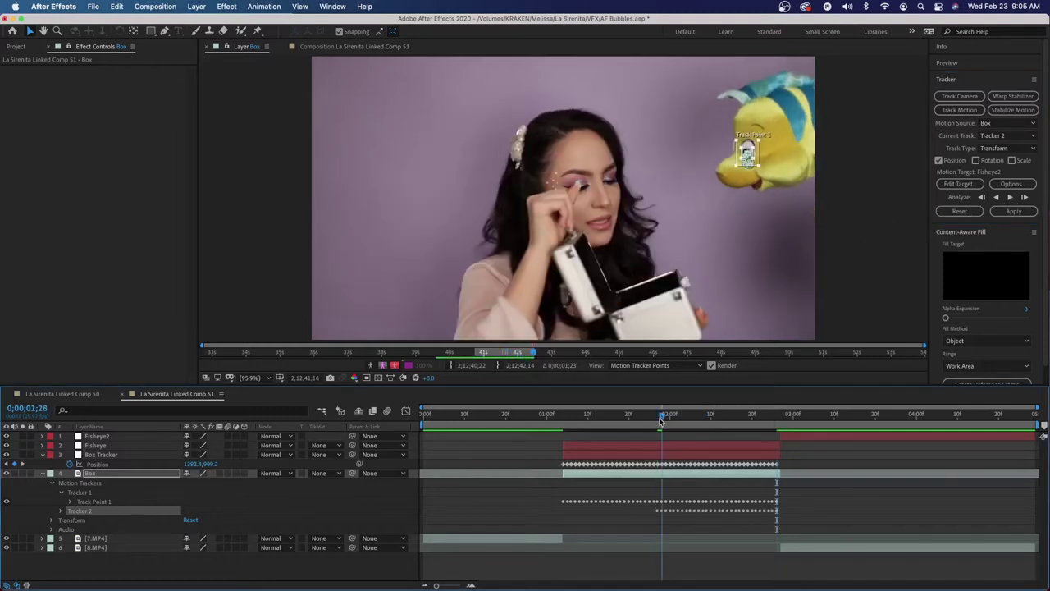
drag(661, 420, 659, 420)
click(996, 197)
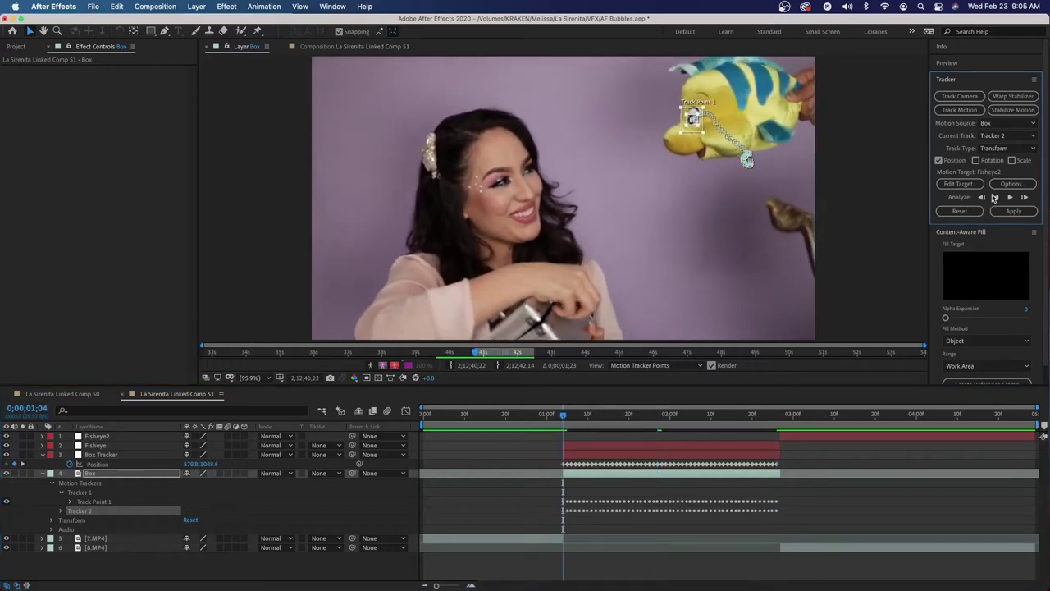
drag(564, 416, 741, 425)
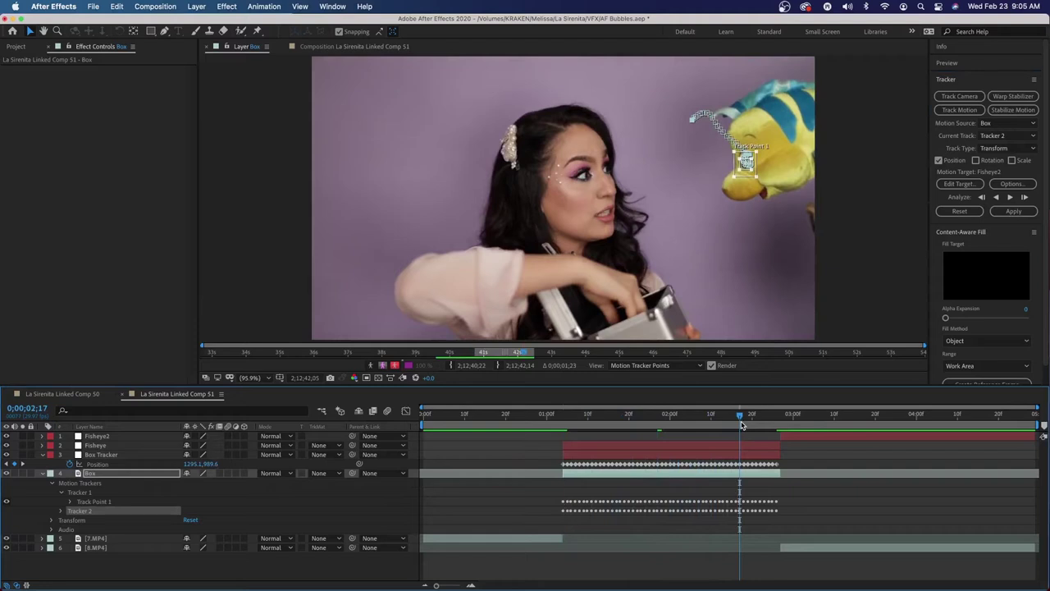
Step: Set the second tracker's motion target to the Fisheye null and apply the eye track to it
click(974, 187)
click(606, 293)
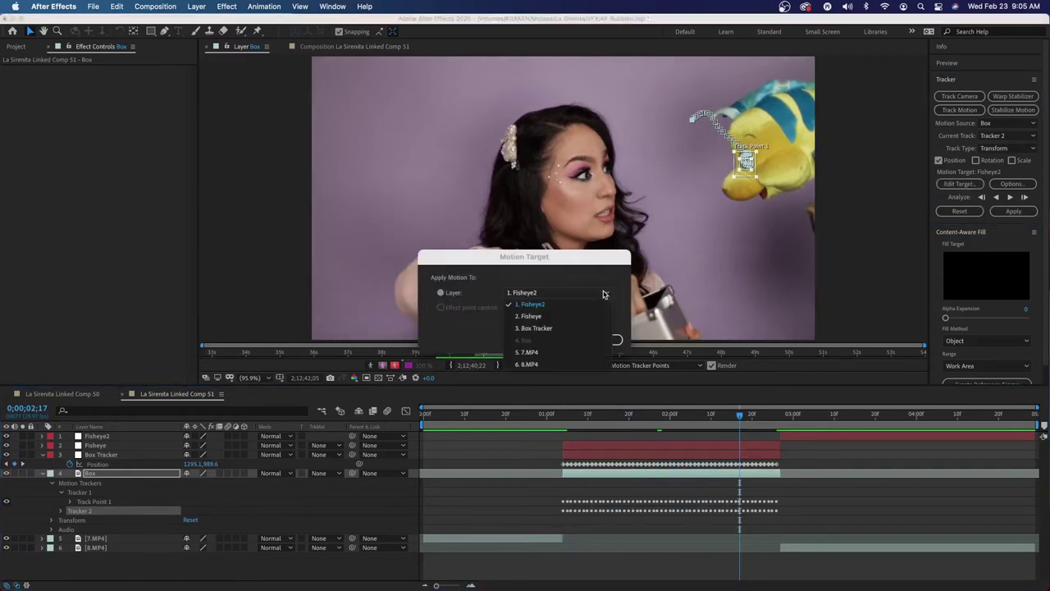
click(555, 310)
click(586, 339)
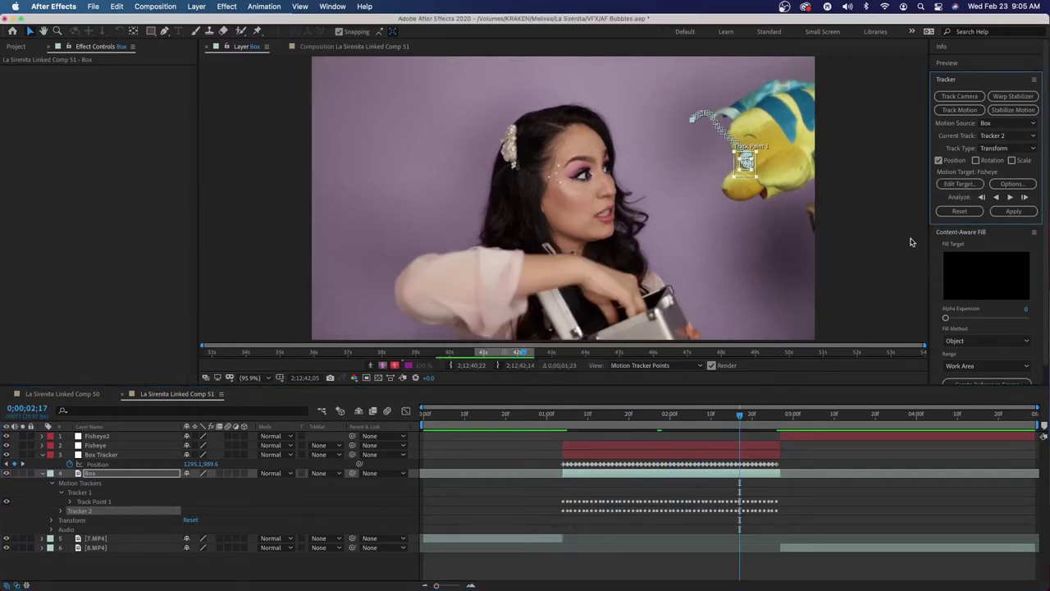
click(1014, 211)
click(741, 420)
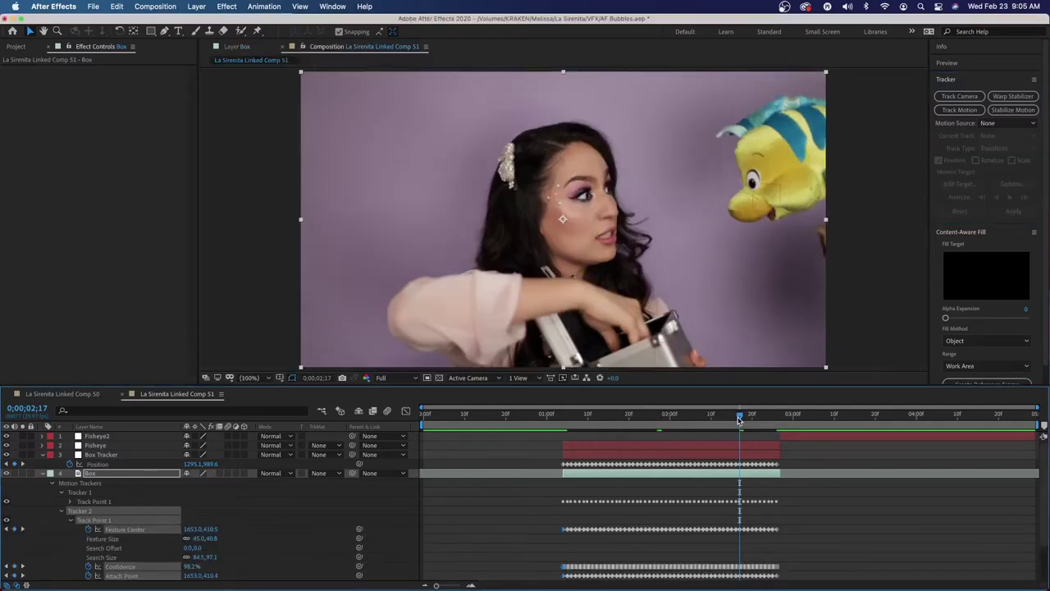
Step: Scrub and play the Box segment to check how the Fisheye null follows the fish's eye
click(694, 415)
click(657, 428)
mouse_move(665, 419)
mouse_down()
mouse_move(656, 417)
mouse_move(678, 417)
mouse_up()
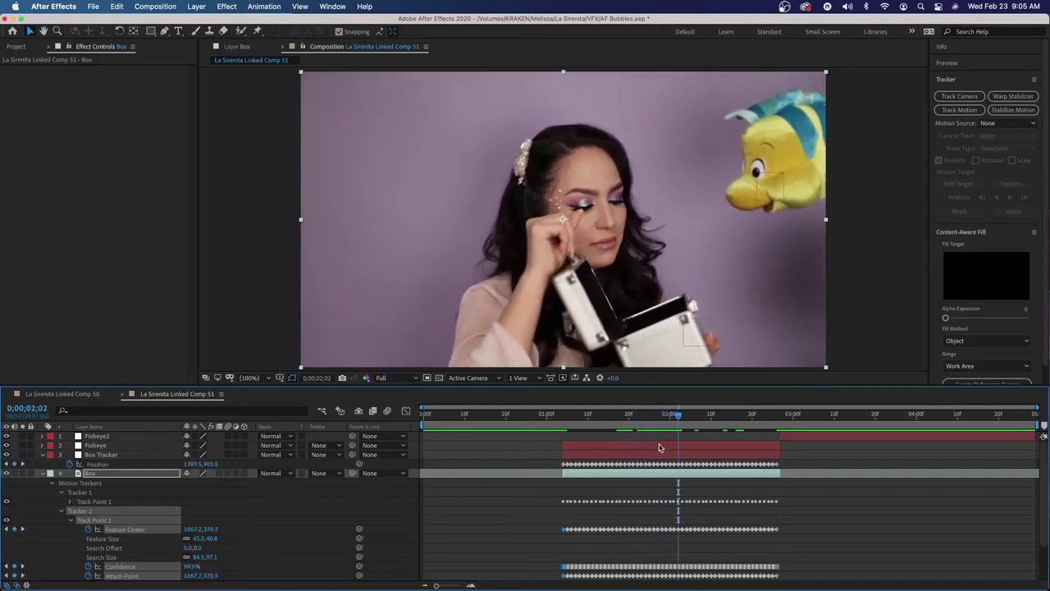
click(659, 446)
key(space)
key(space)
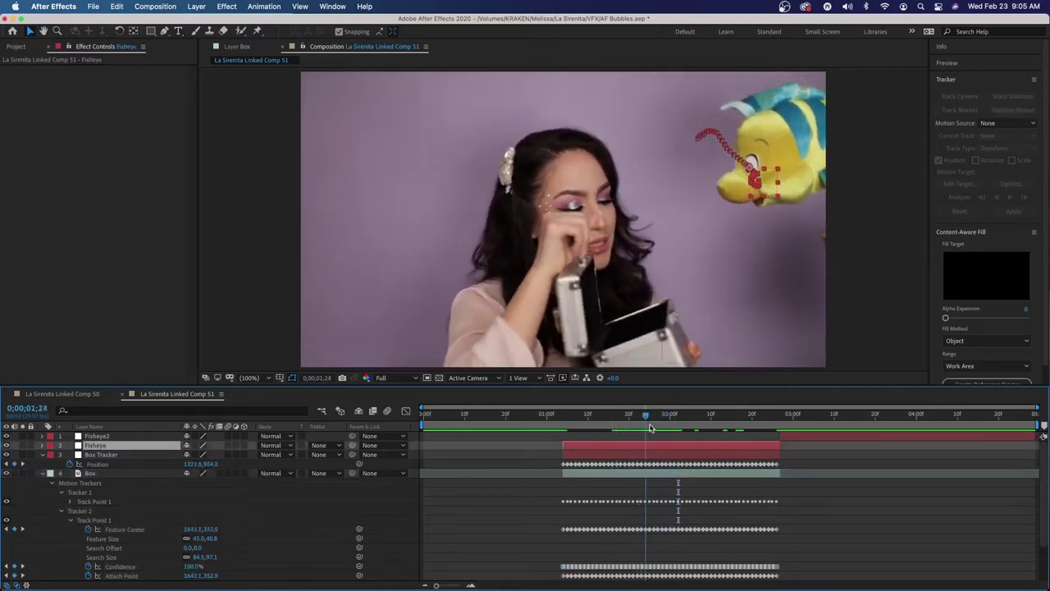
Step: Show the Fisheye null's Position keyframes and collapse the Box layer's properties
key(p)
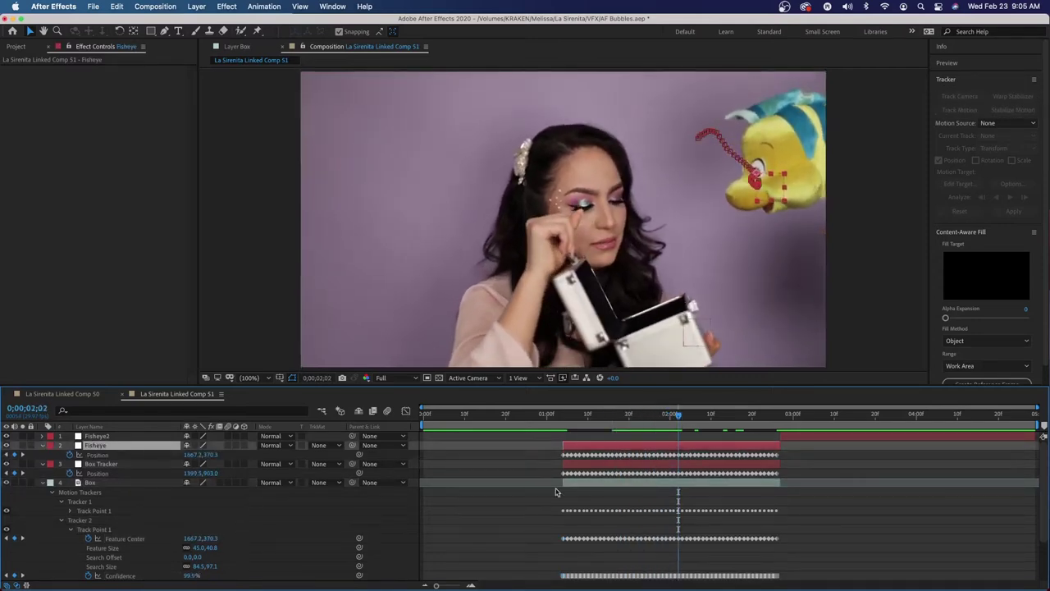
click(52, 492)
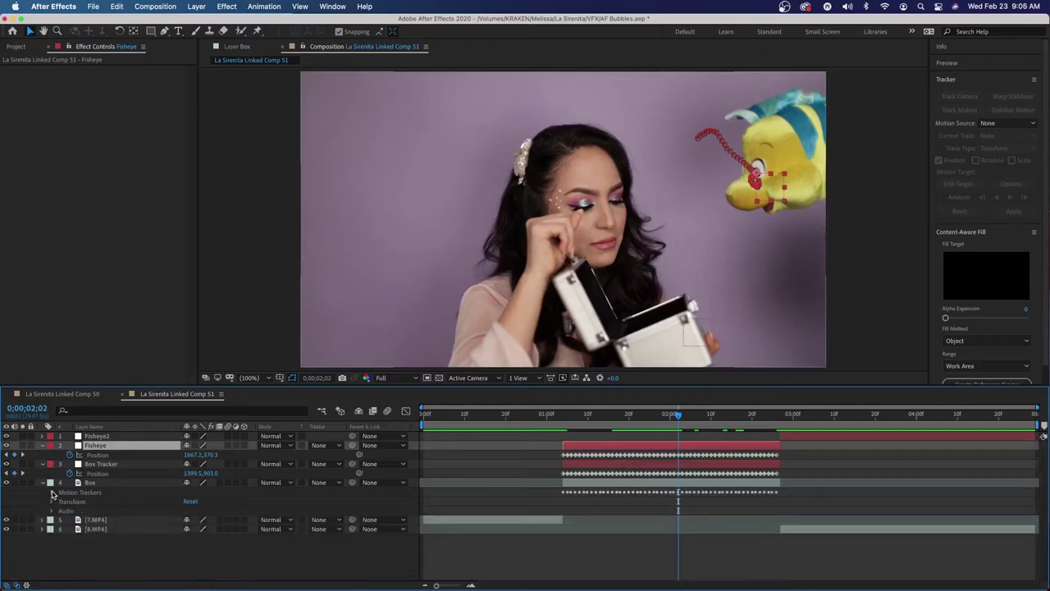
click(43, 483)
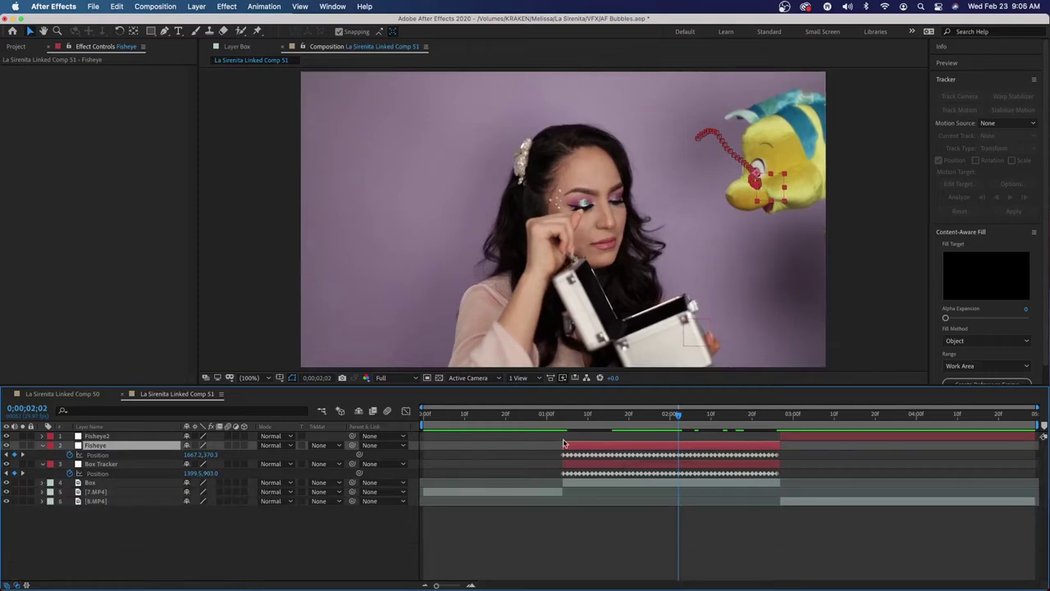
Step: Start motion tracking on the 8.MP4 layer at 0;00;03;27 and place the track point on the fish's eye
click(905, 415)
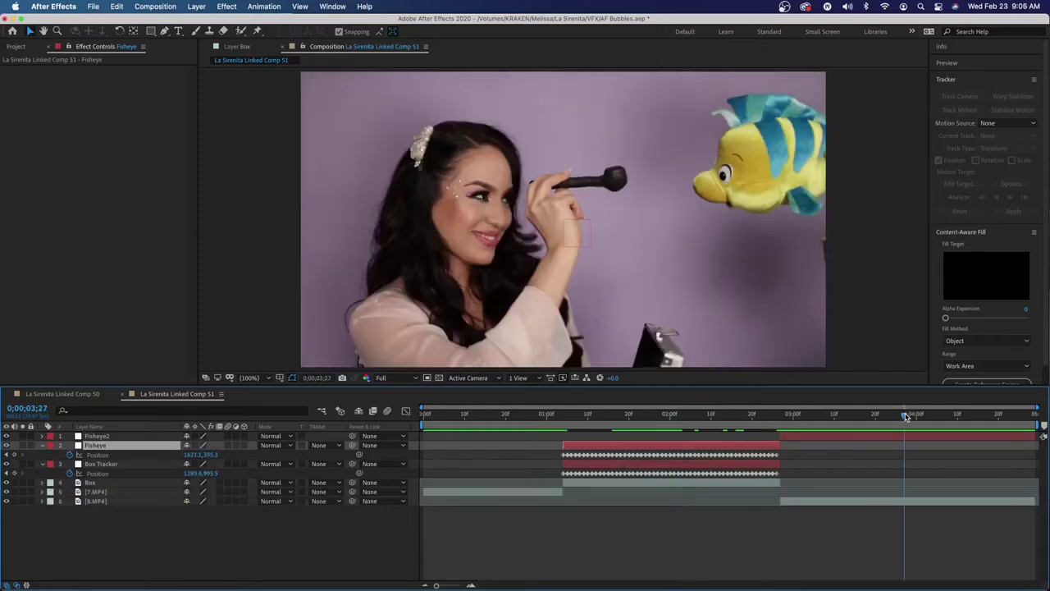
click(919, 501)
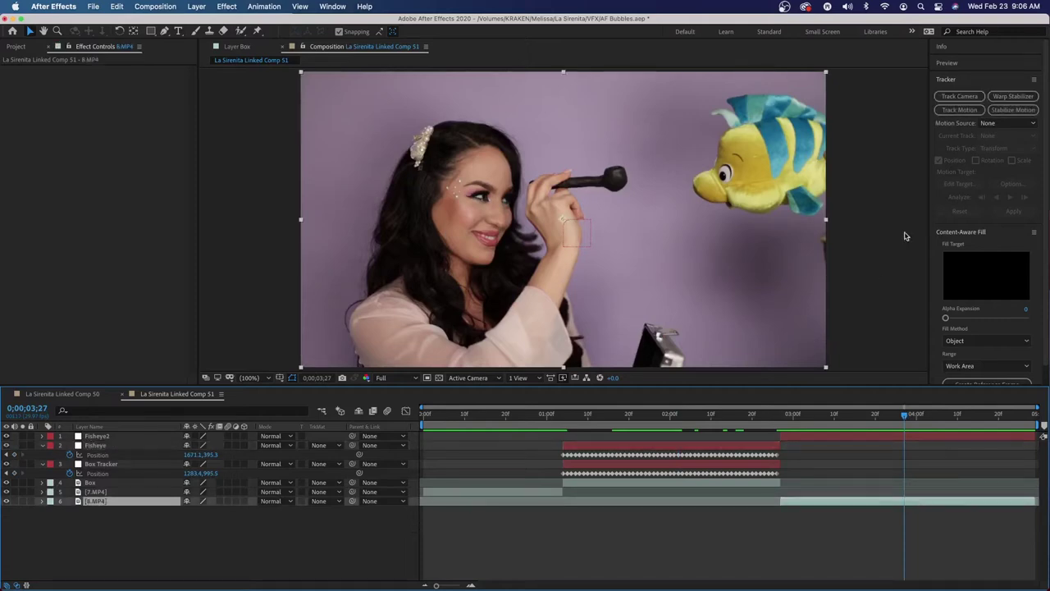
click(959, 109)
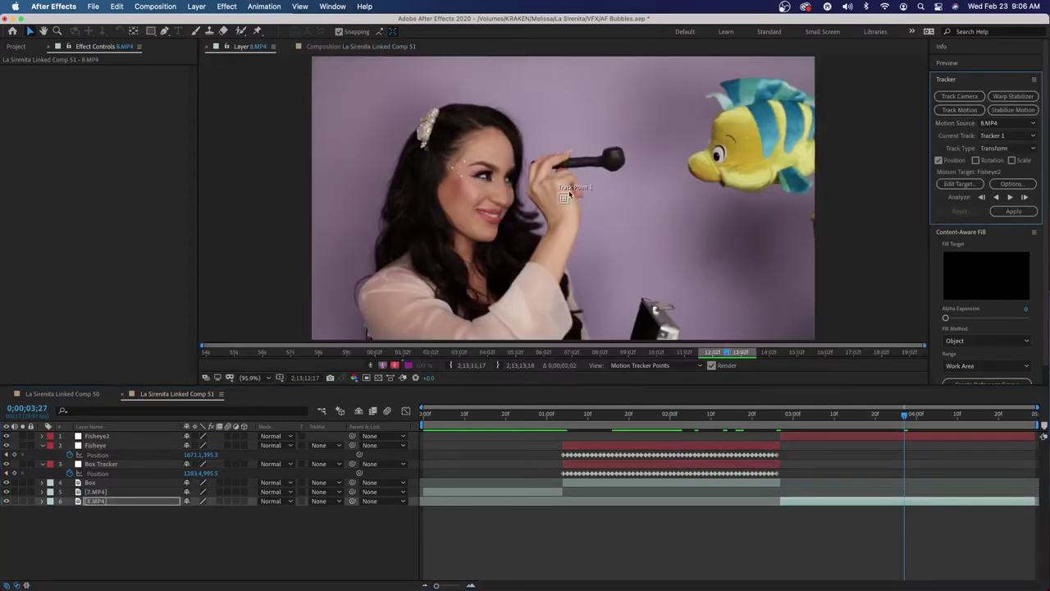
mouse_move(567, 202)
drag(568, 202, 716, 156)
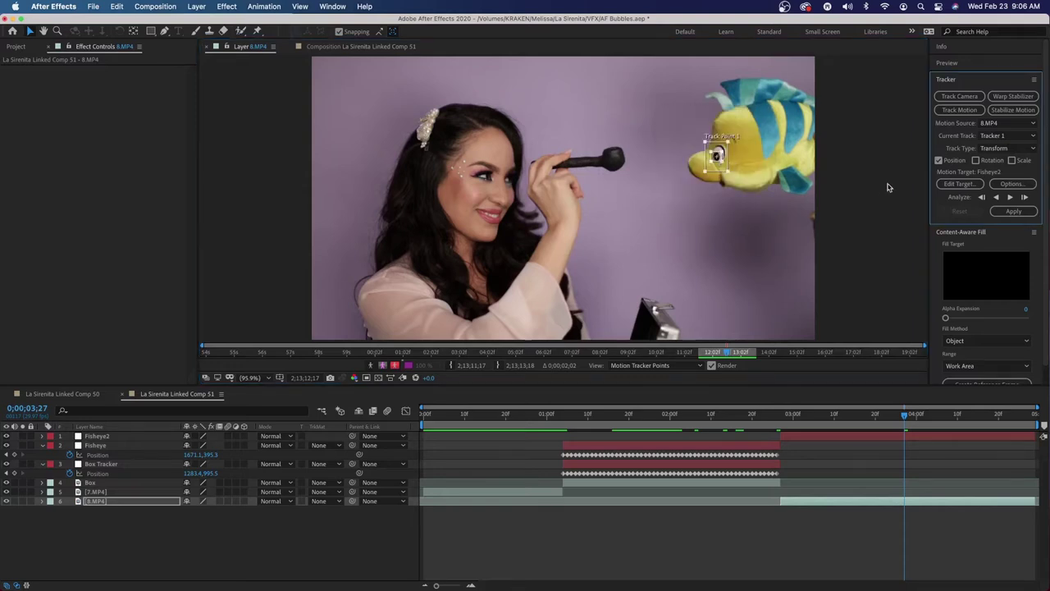
Step: Analyze the fish eye's motion in 8.MP4 forward and backward from 0;00;03;27, and scrub through the resulting track
click(1010, 198)
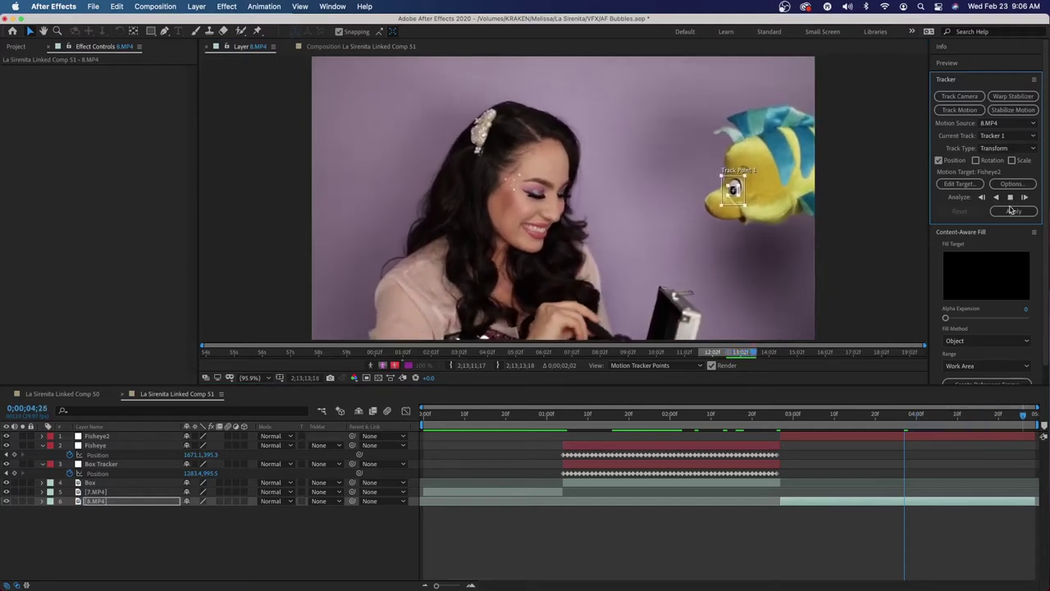
drag(935, 416, 905, 416)
click(996, 197)
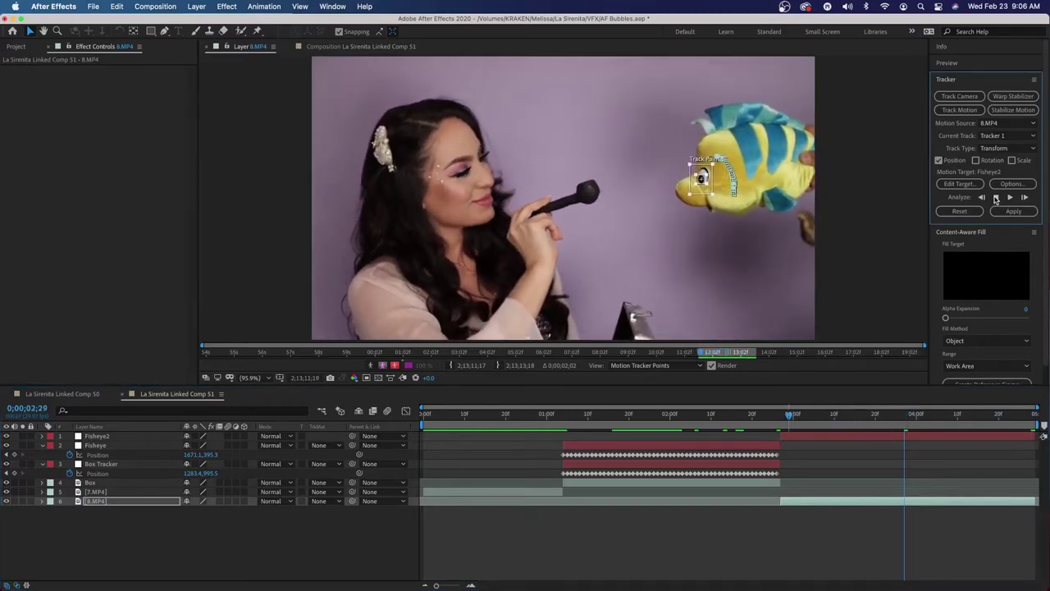
drag(806, 414, 940, 429)
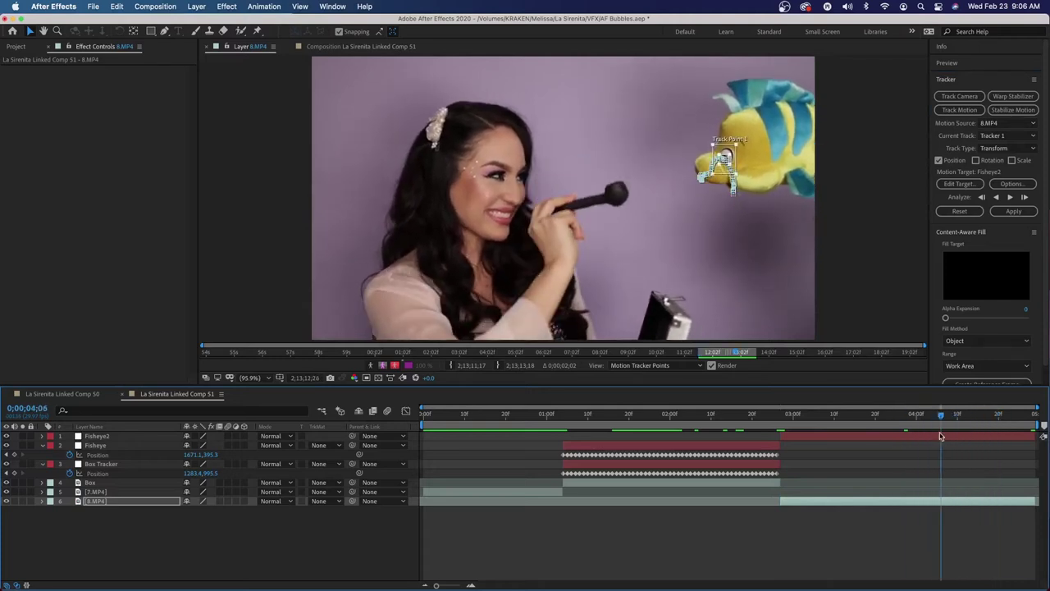
Step: Apply the 8.MP4 fish eye track to the Fisheye2 null in both X and Y dimensions
click(970, 187)
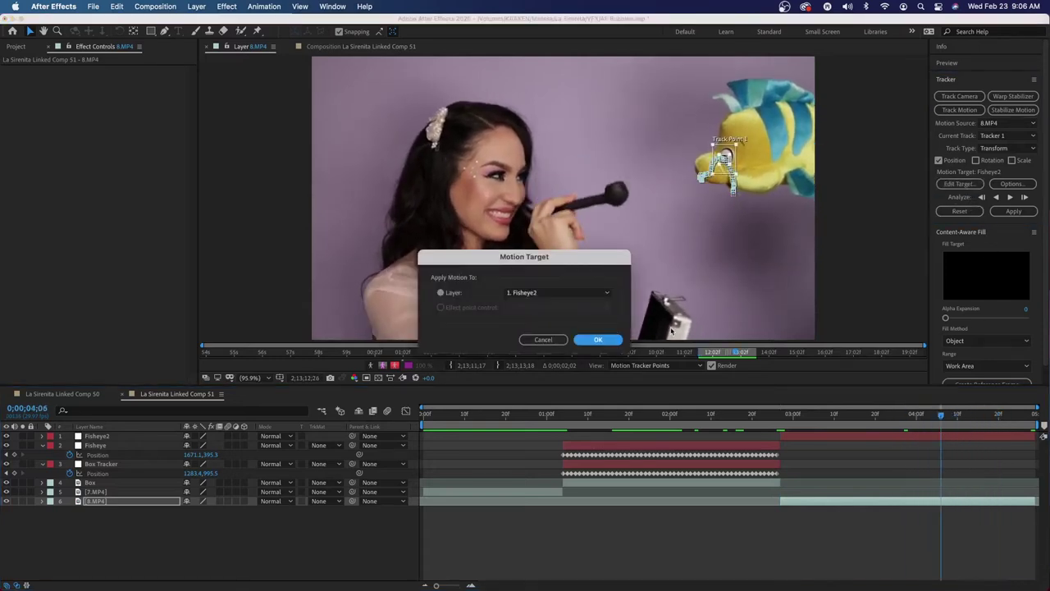
click(612, 339)
click(1007, 211)
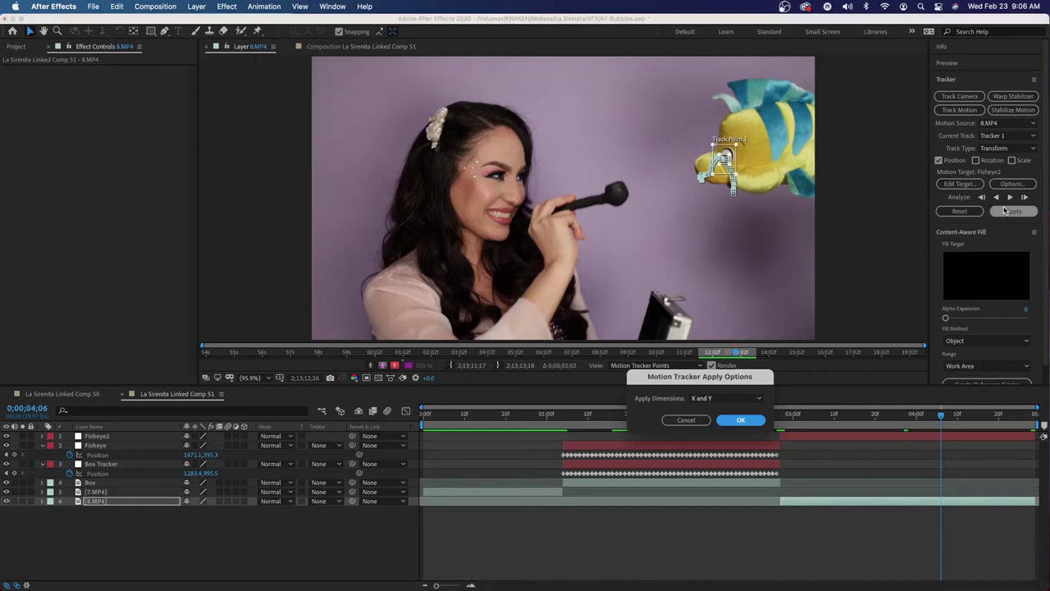
click(738, 420)
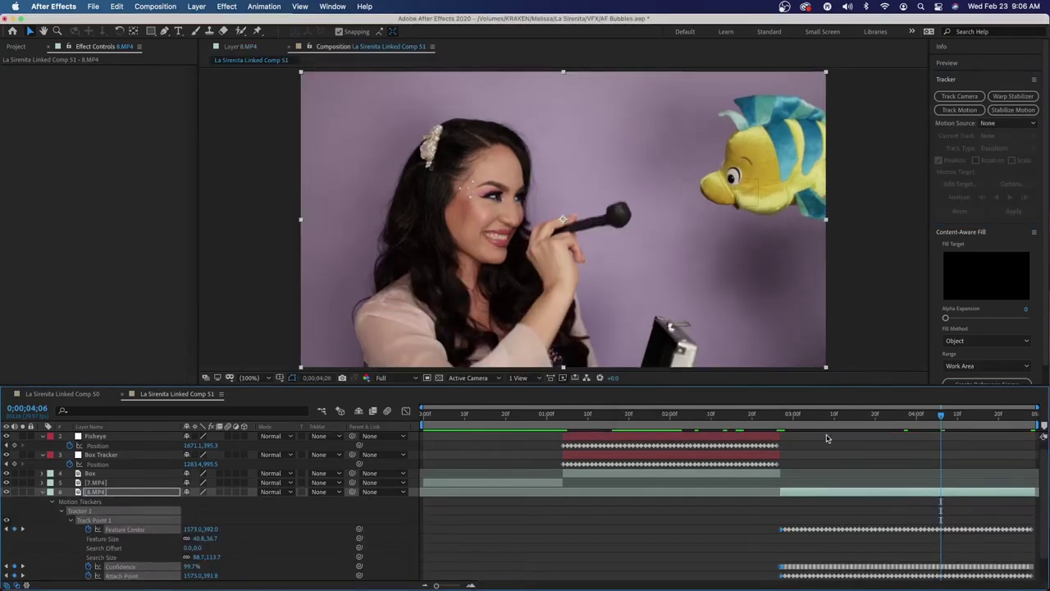
Step: Scrub to 0;00;03;23, show the Fisheye2 null's Position keyframes, and collapse the 8.MP4 layer's properties
drag(845, 425, 888, 421)
click(922, 438)
key(u)
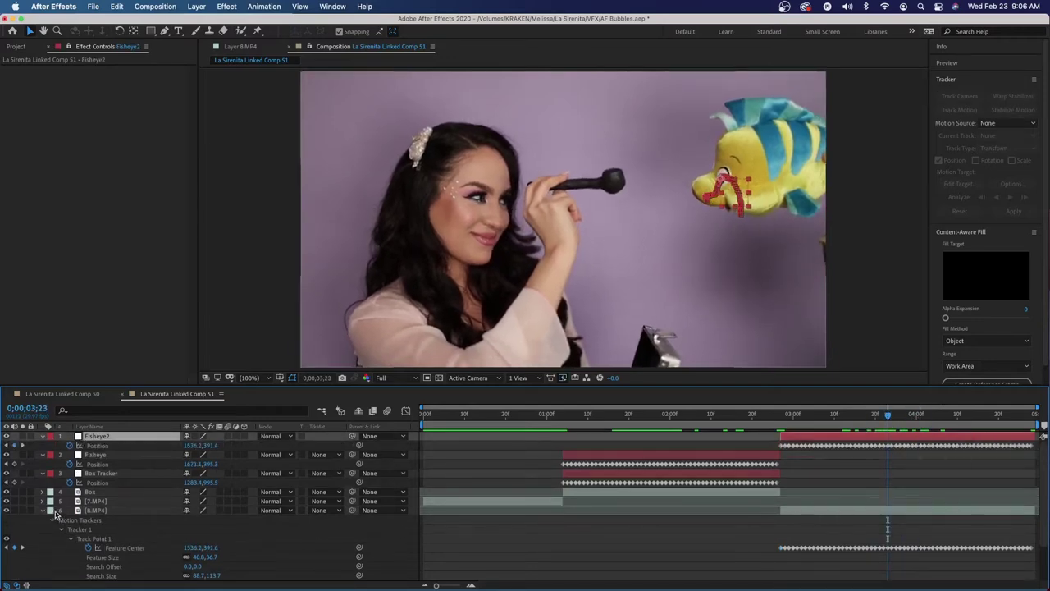
click(43, 511)
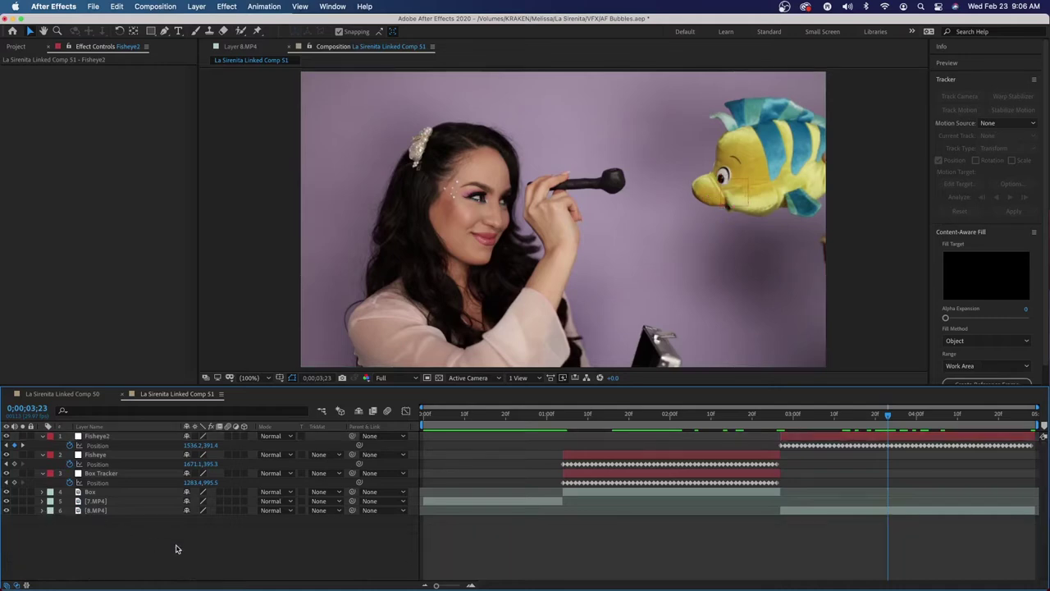
Step: Create a 1920 x 1080 px blue solid named Bubbles
right_click(285, 552)
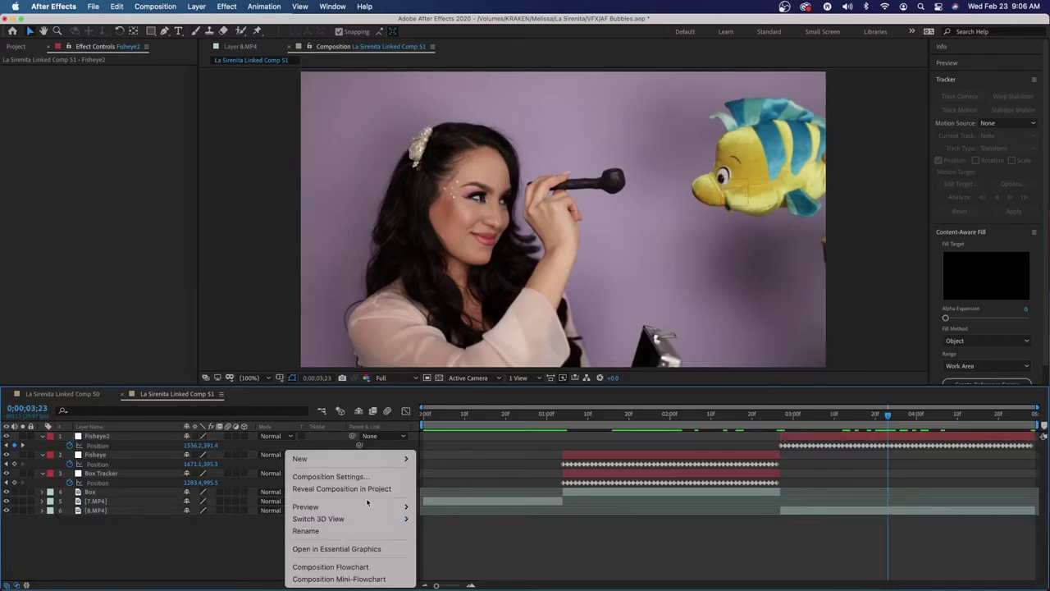
mouse_move(385, 458)
click(434, 482)
text(Bubbles)
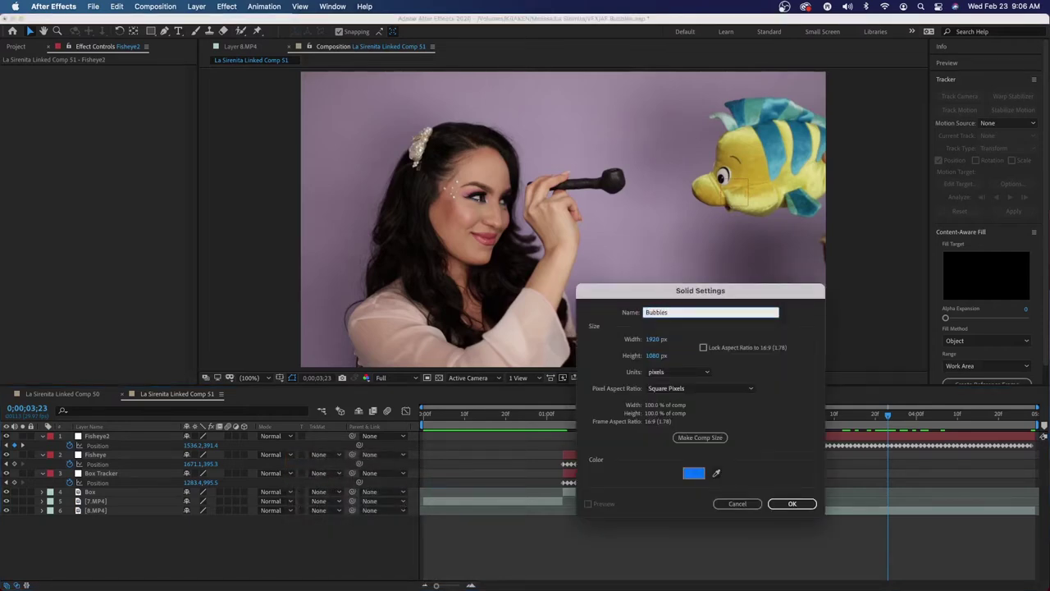
click(792, 504)
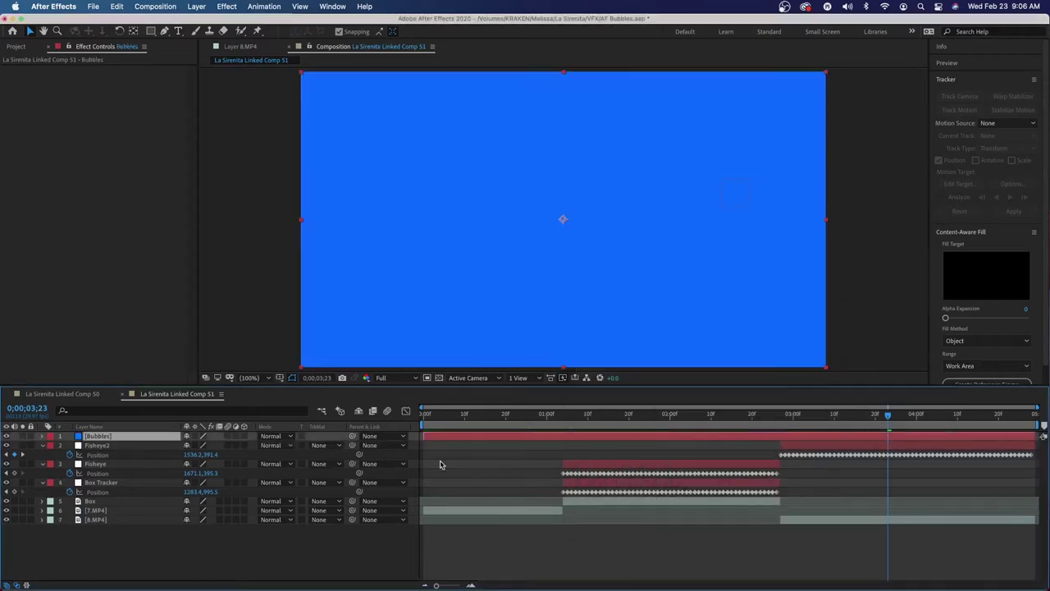
Step: Give the Bubbles solid a blue label and trim its start to where the Box clip begins, at 0;00;01;04
click(50, 436)
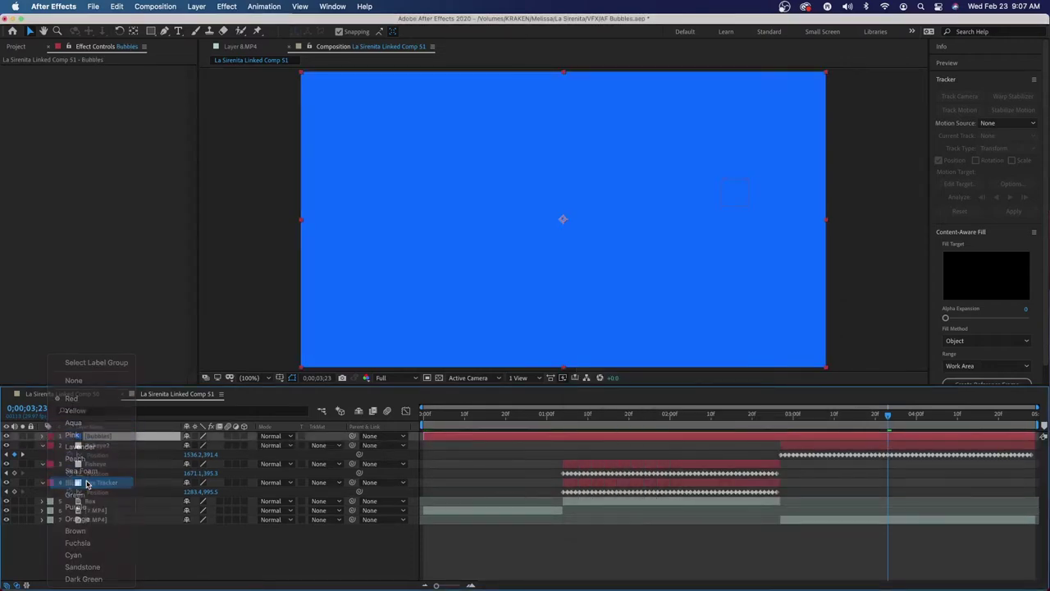
click(82, 482)
drag(423, 436, 561, 452)
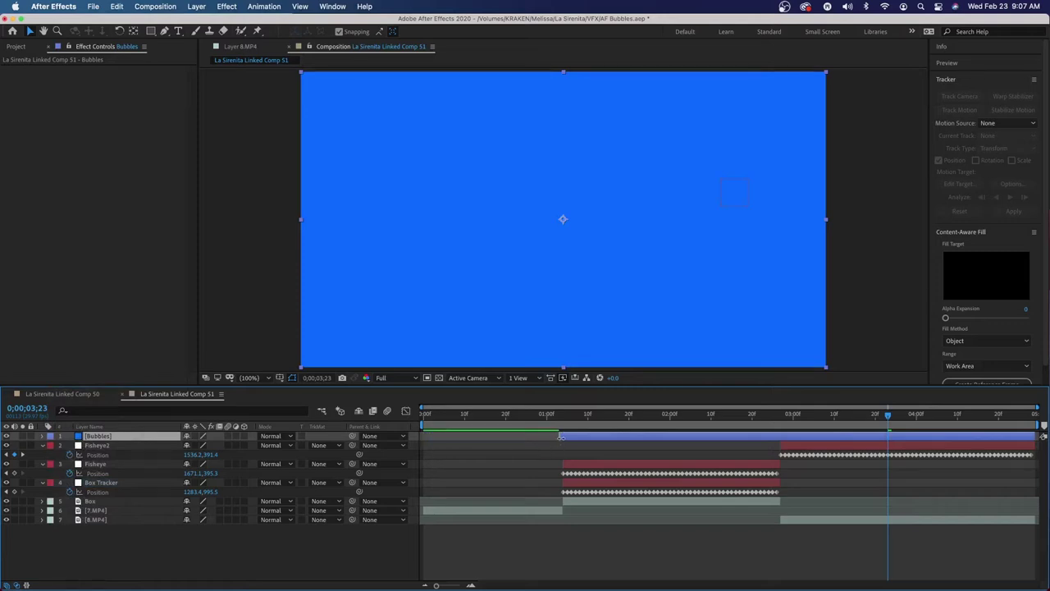
Step: Switch to a workspace with Effects & Presets and apply the Foam effect to the Bubbles solid at 0;00;01;26
mouse_move(645, 418)
mouse_down()
mouse_move(681, 420)
mouse_move(653, 420)
mouse_up()
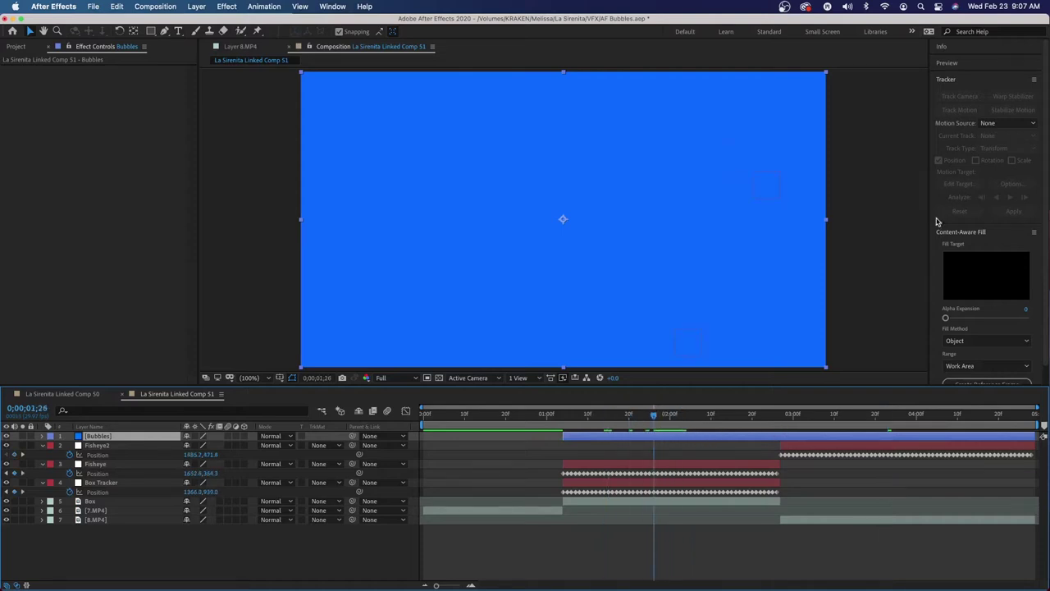
click(911, 31)
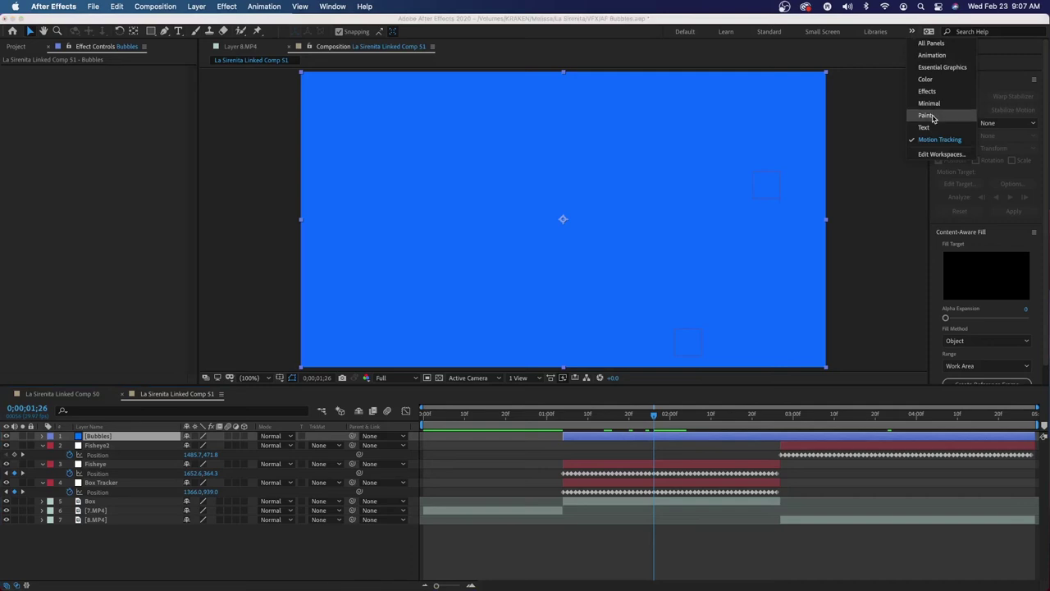
click(934, 102)
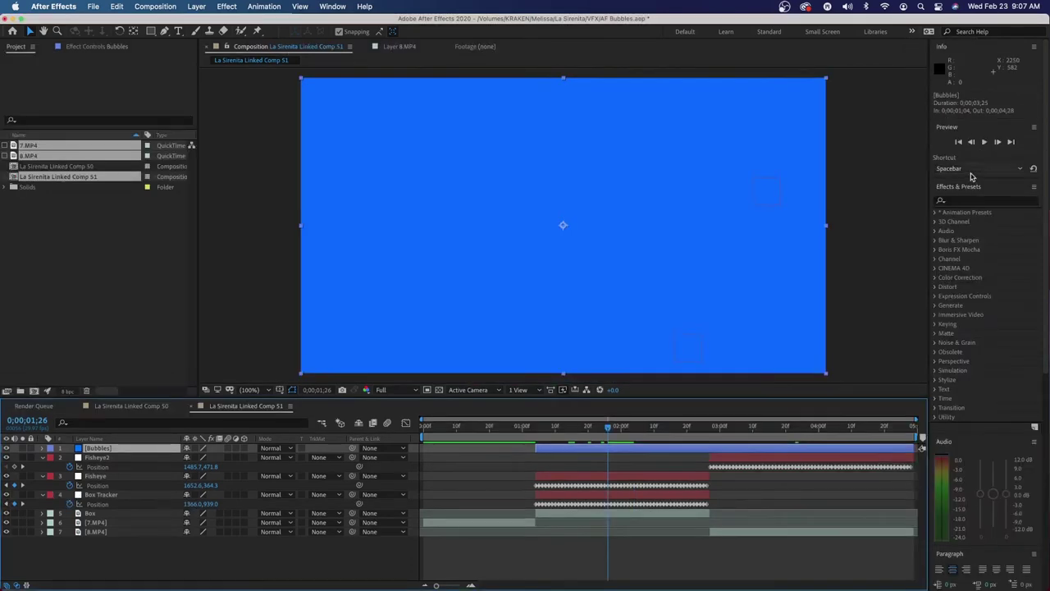
click(965, 202)
text(Foam)
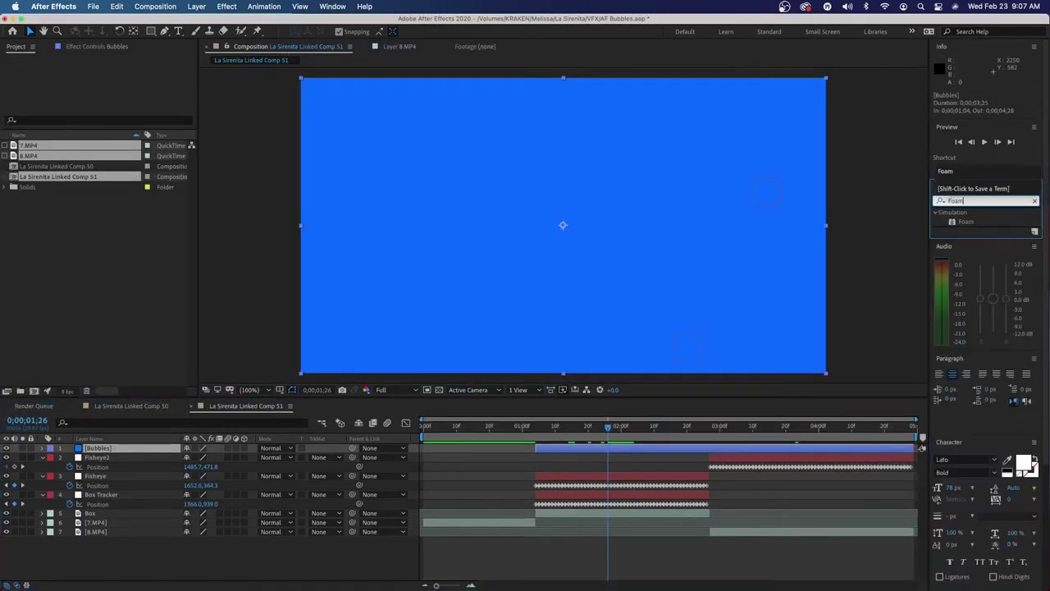
drag(957, 224, 508, 255)
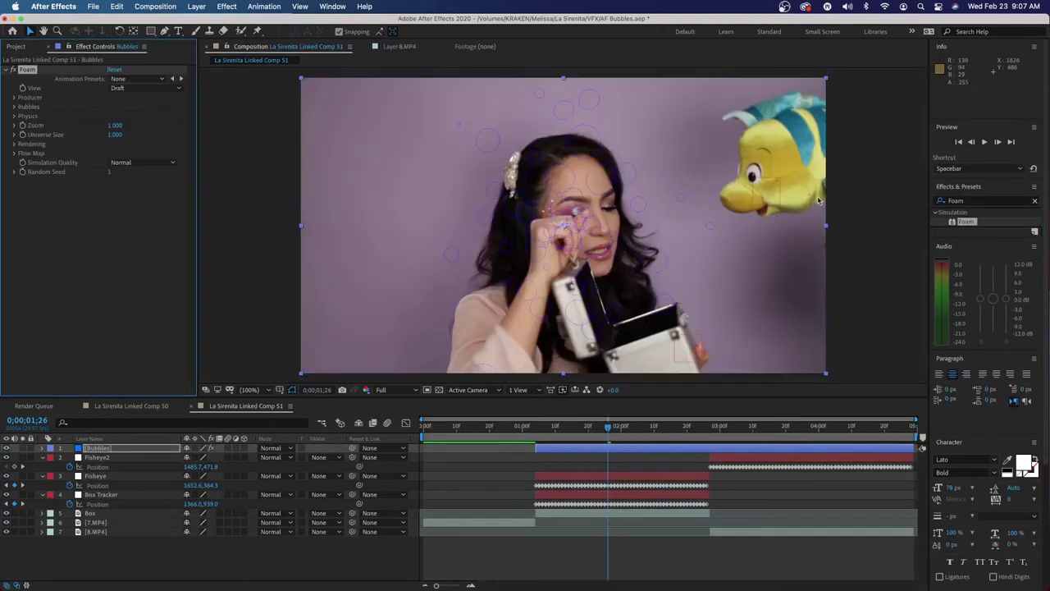
Step: Find the Bulge effect and add it below Foam on the Bubbles solid
click(978, 201)
key(BackSpace)
key(BackSpace)
key(BackSpace)
key(BackSpace)
text(Bulge)
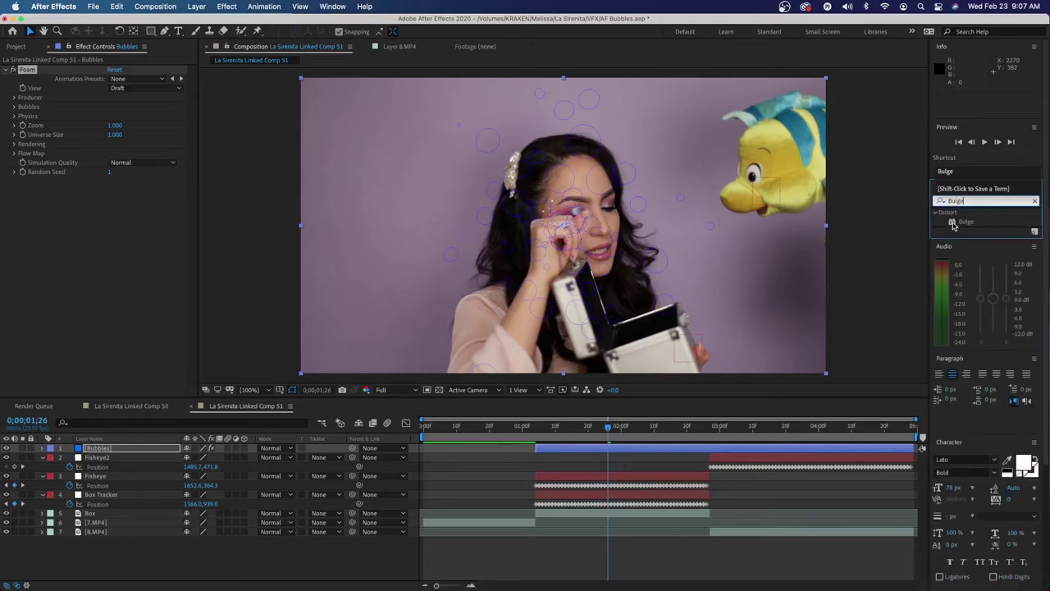
drag(953, 225, 103, 278)
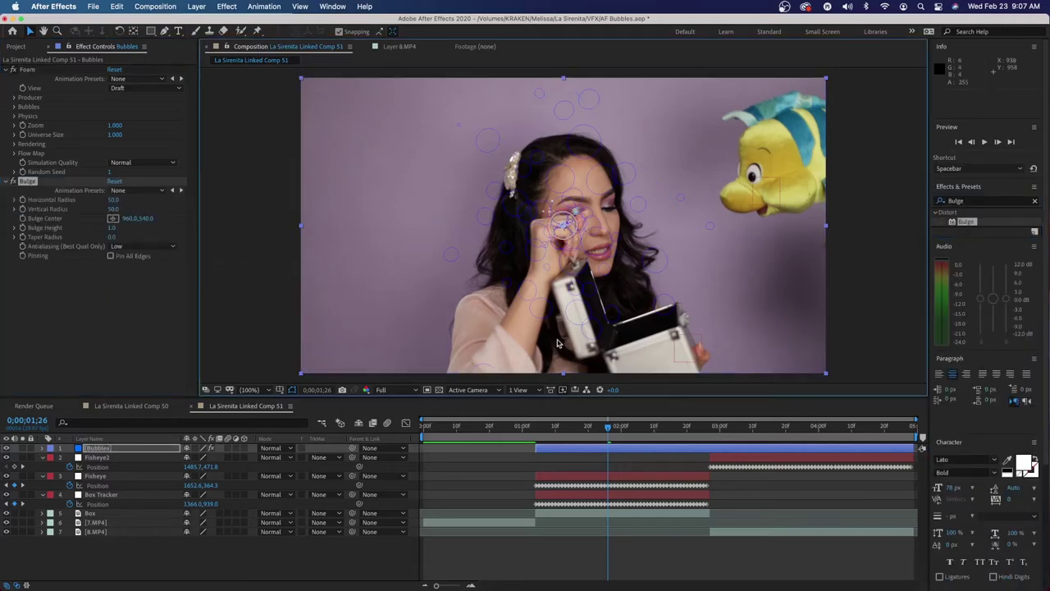
Step: At 0;00;01;22, link Foam's Producer Point to the Box Tracker null's Position with an expression
drag(608, 428, 591, 448)
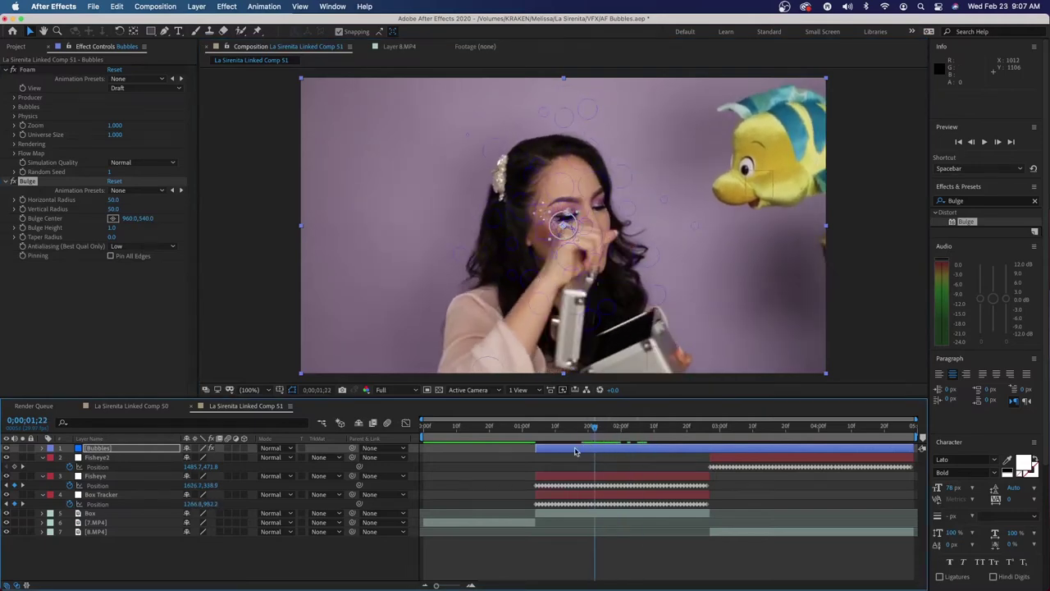
click(582, 452)
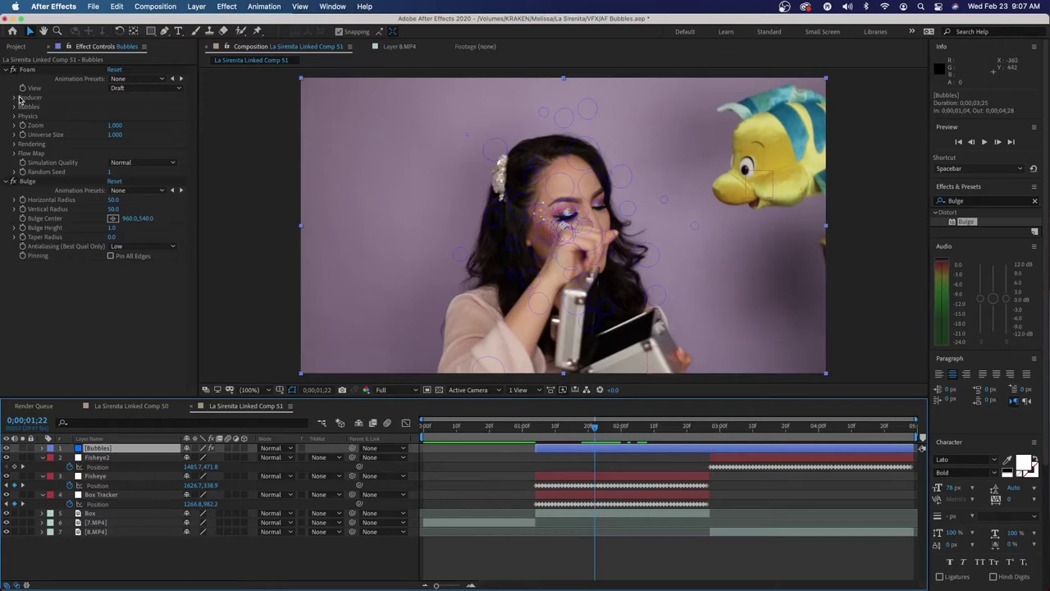
click(15, 98)
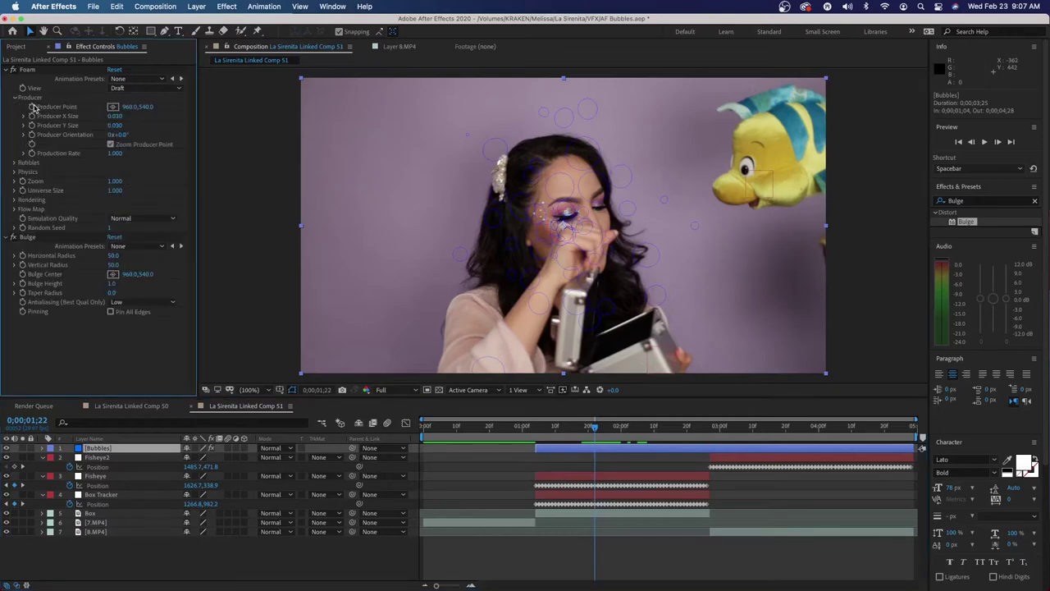
alt+click(32, 106)
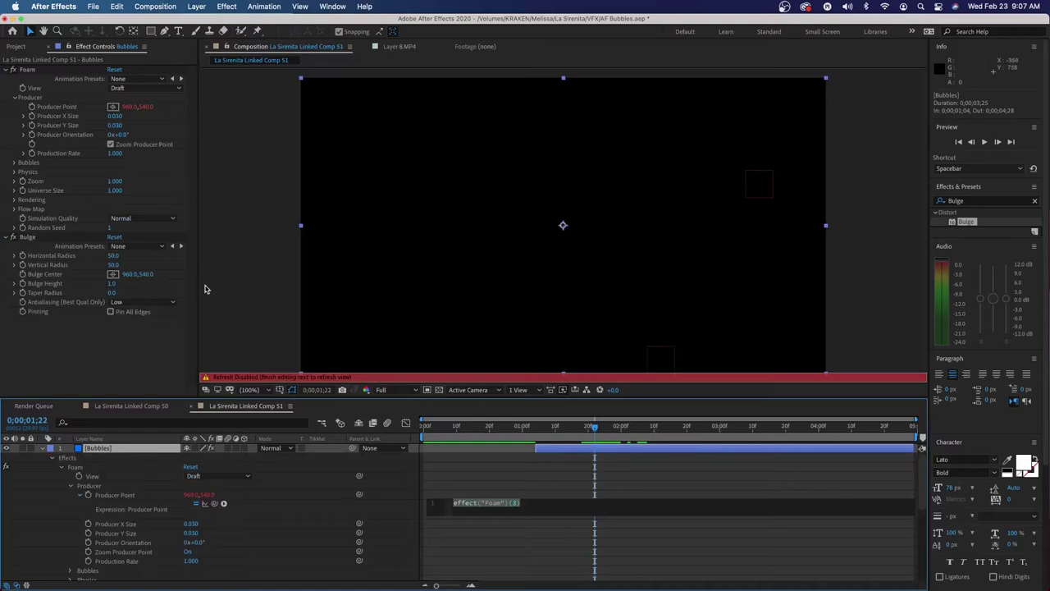
drag(214, 506, 106, 549)
click(73, 367)
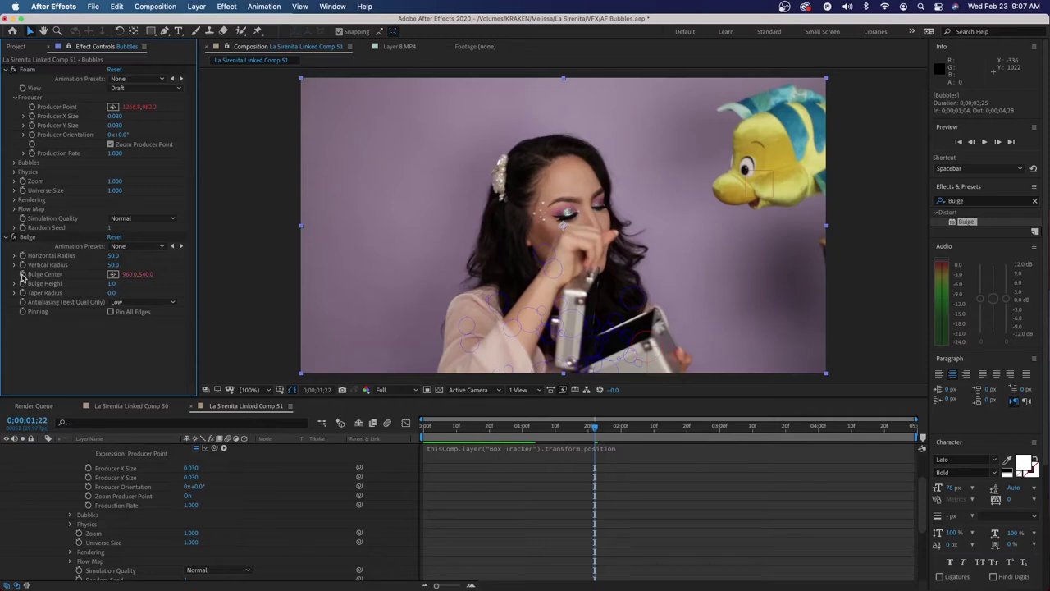
Step: Link the Bulge Center to the Fisheye null's Position with an expression
alt+click(22, 275)
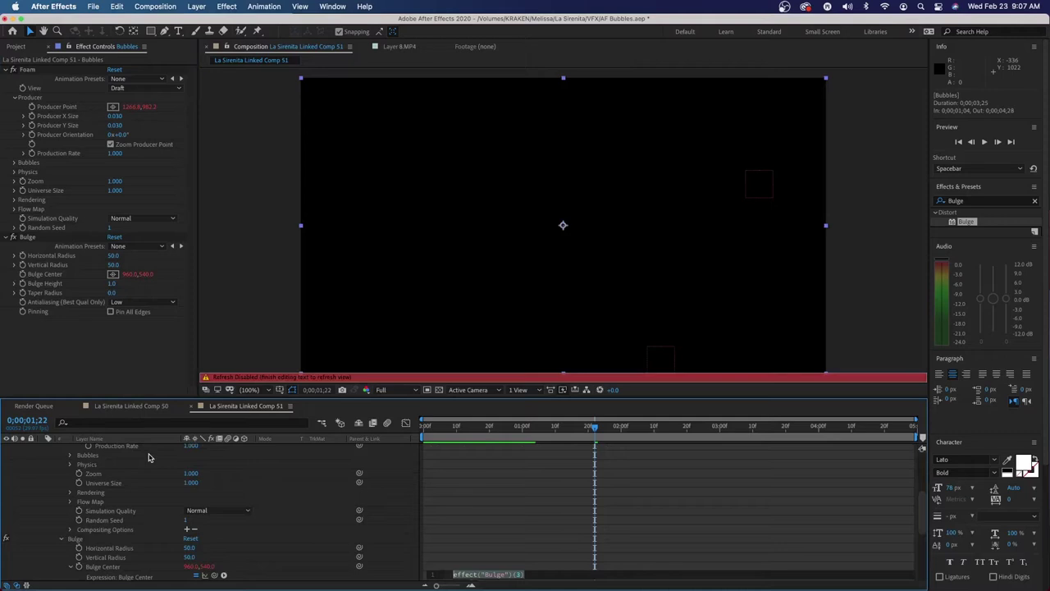
scroll(151, 457, down, 5)
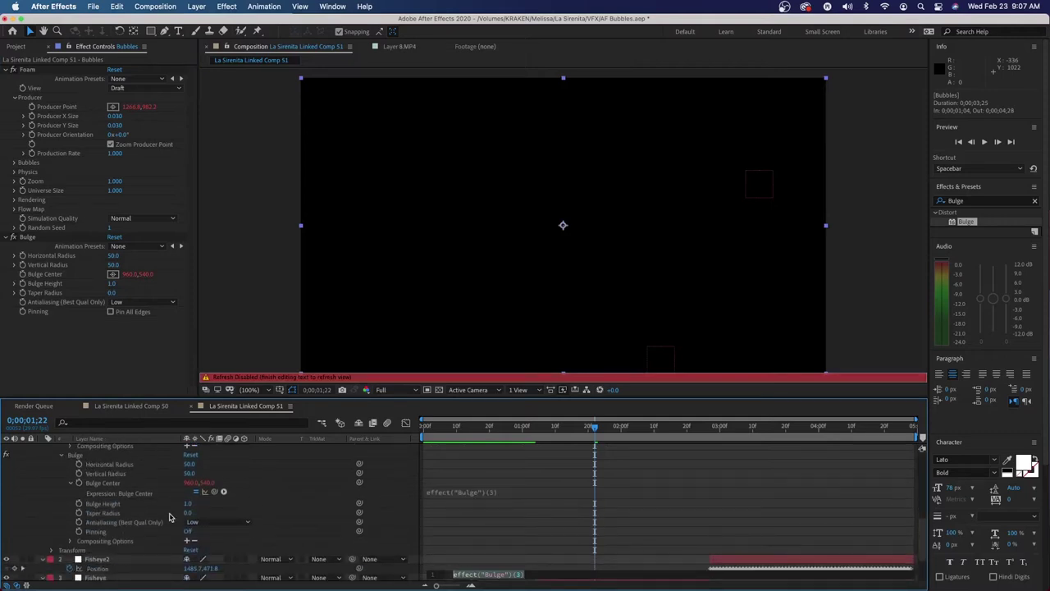
drag(215, 493, 104, 533)
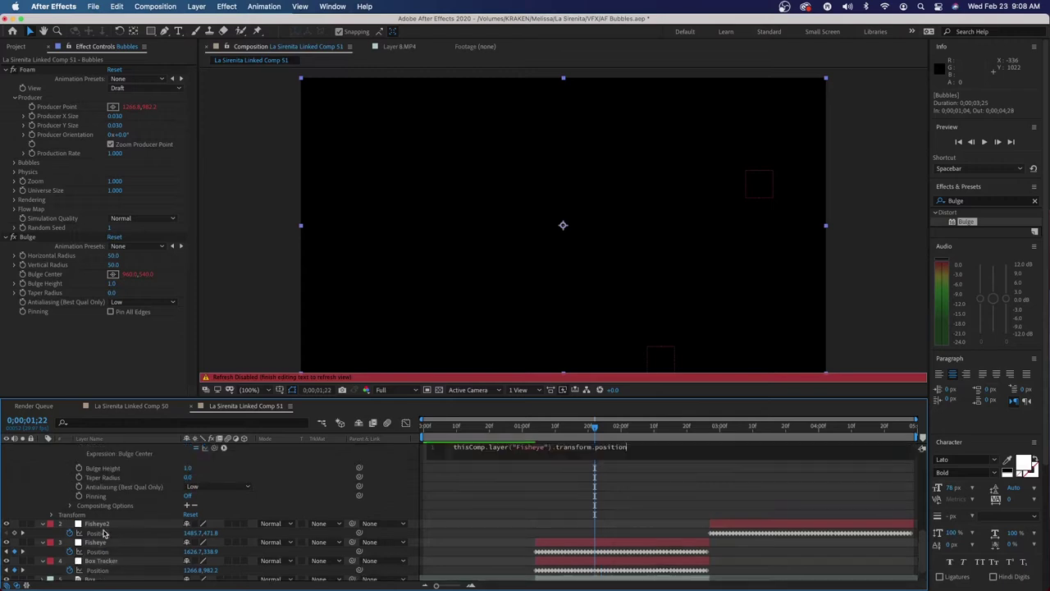
click(106, 350)
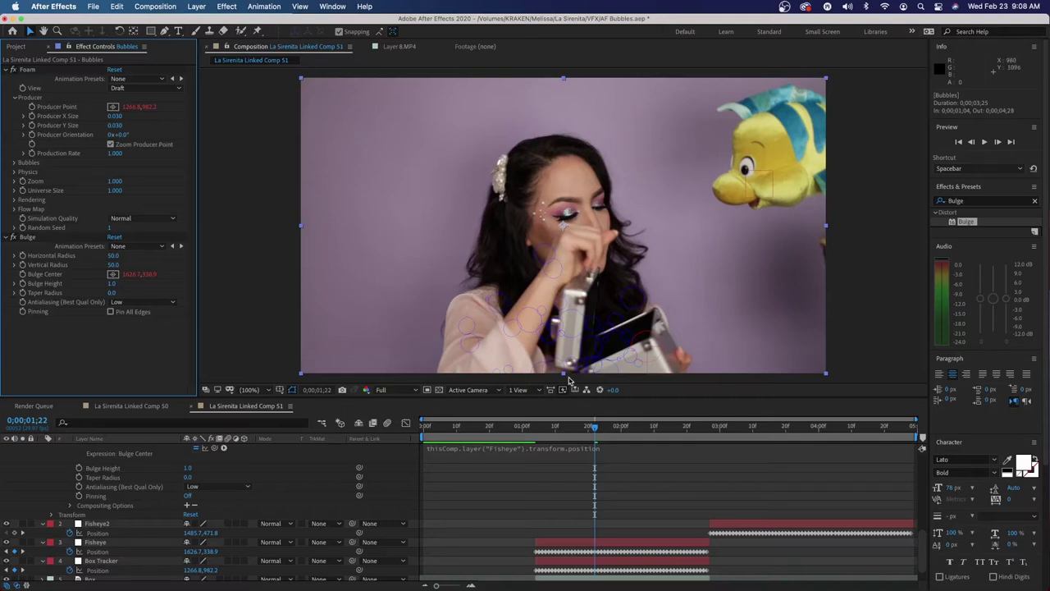
Step: Enlarge the bulge to about 211 by 161 radius and shift all Fisheye Position keyframes by about 186, -72 to center it on the fish's body
click(30, 238)
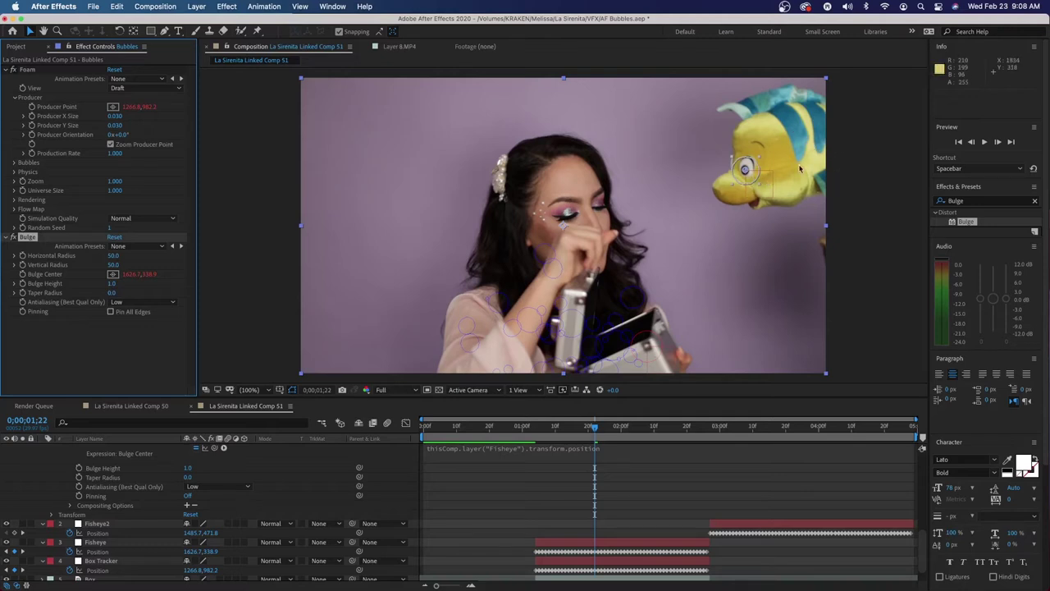
drag(760, 161, 803, 127)
drag(714, 549, 533, 555)
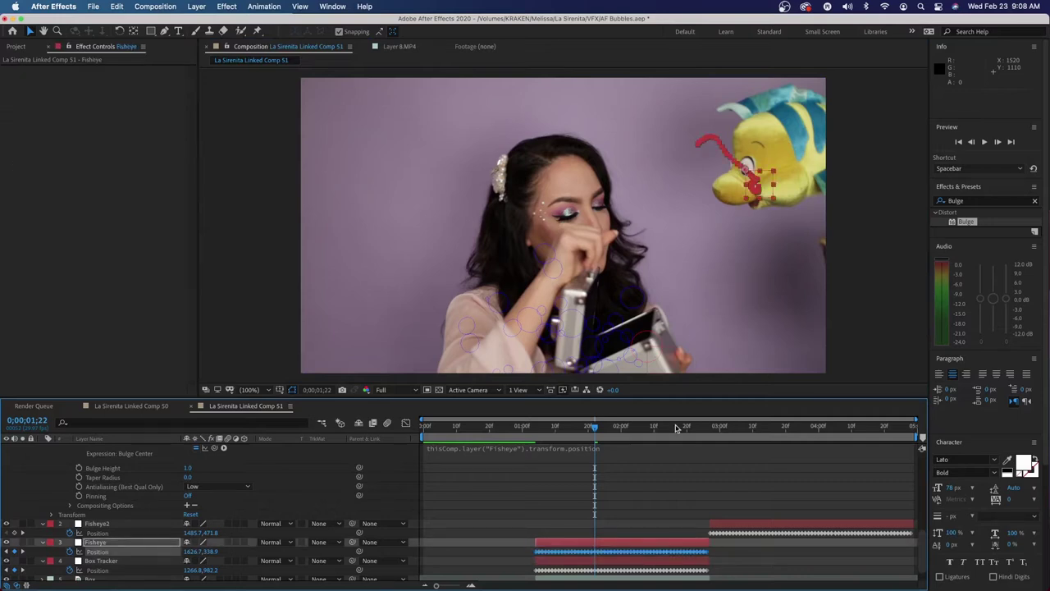
drag(749, 176, 797, 153)
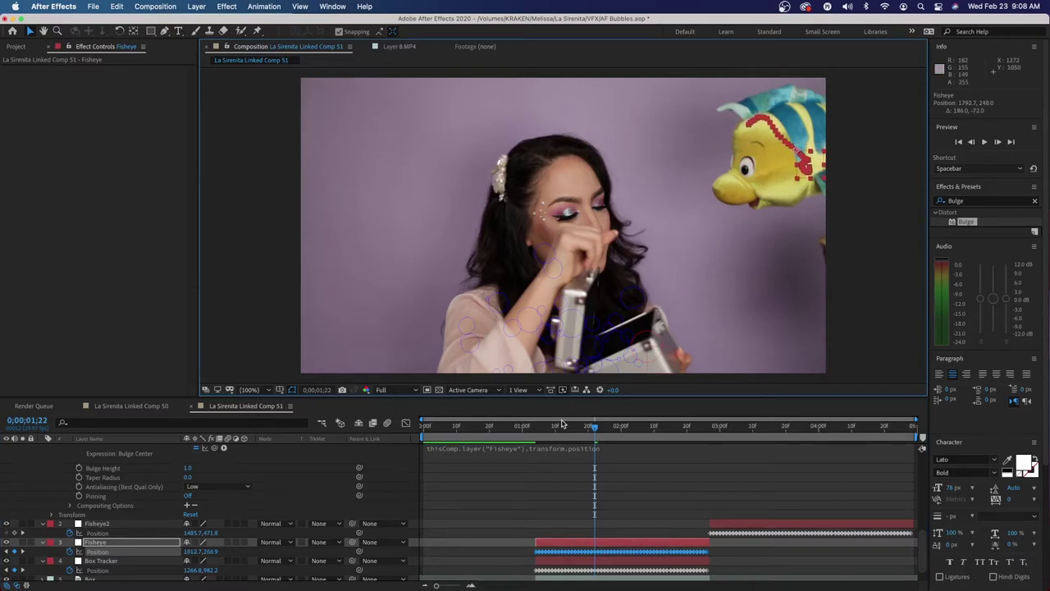
drag(545, 435, 572, 427)
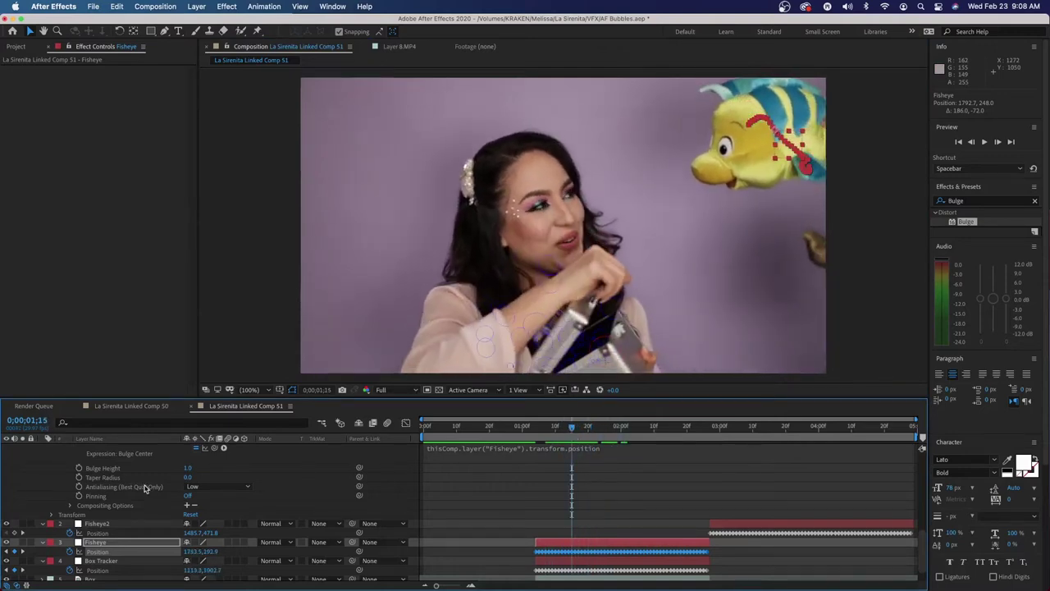
Step: Set the Bulge effect's Bulge Height to 1.5 and Taper Radius to 0.3
scroll(92, 485, up, 6)
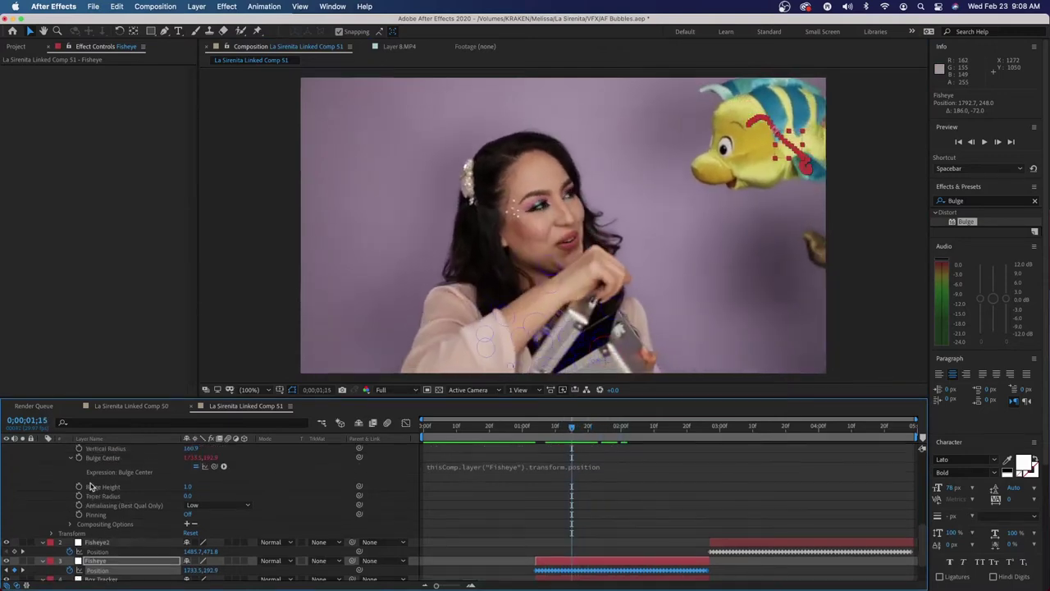
click(74, 476)
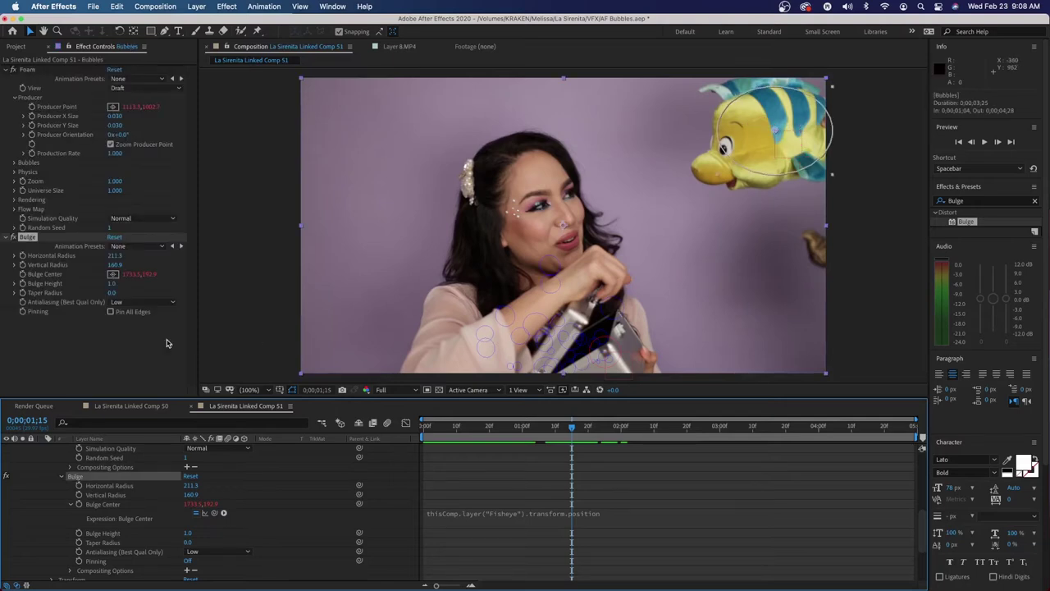
click(114, 283)
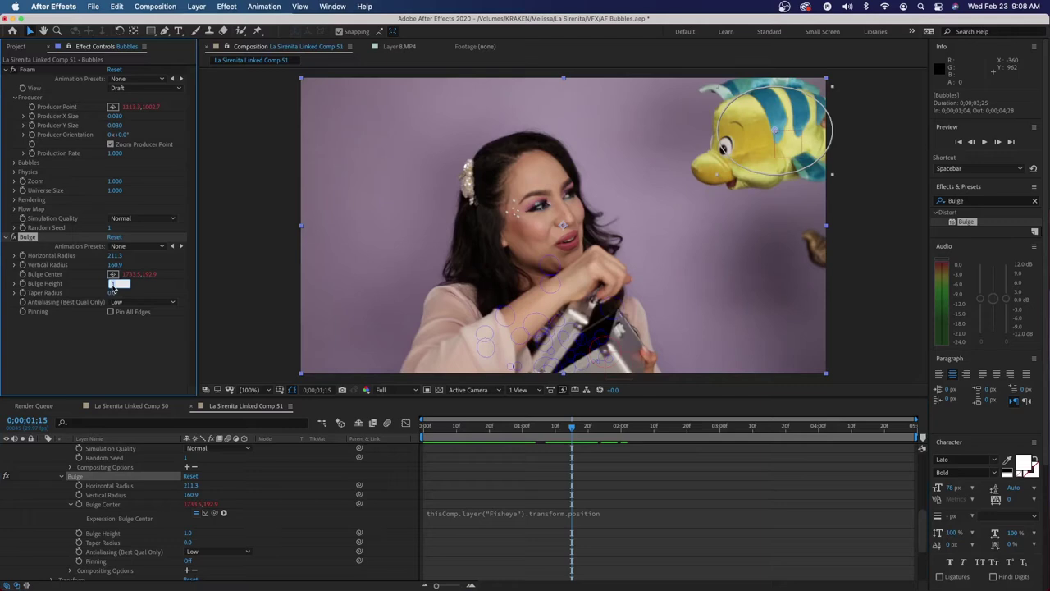
click(112, 330)
click(115, 293)
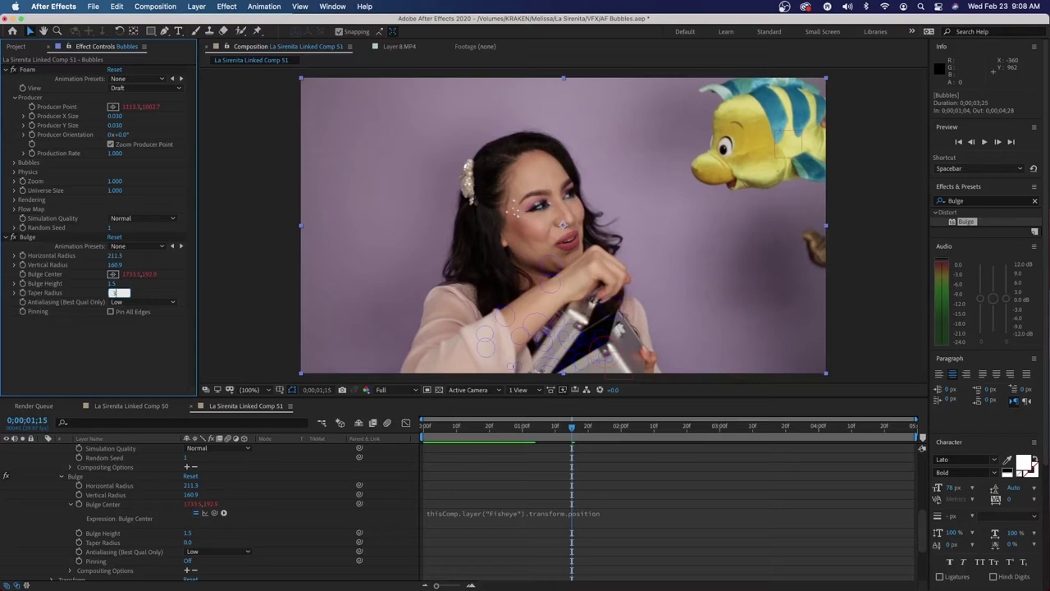
text(0.3)
click(119, 335)
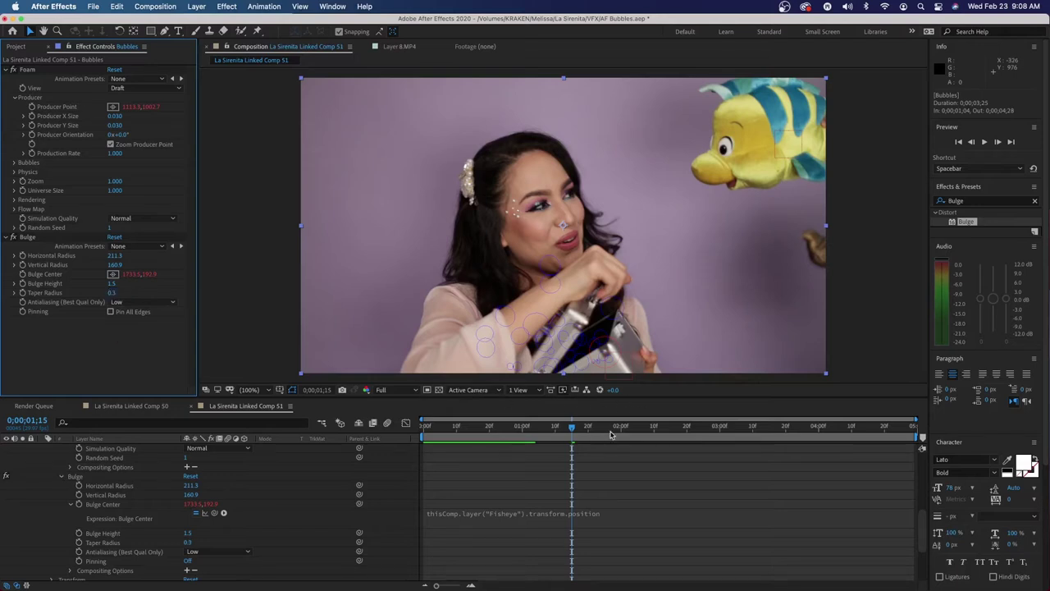
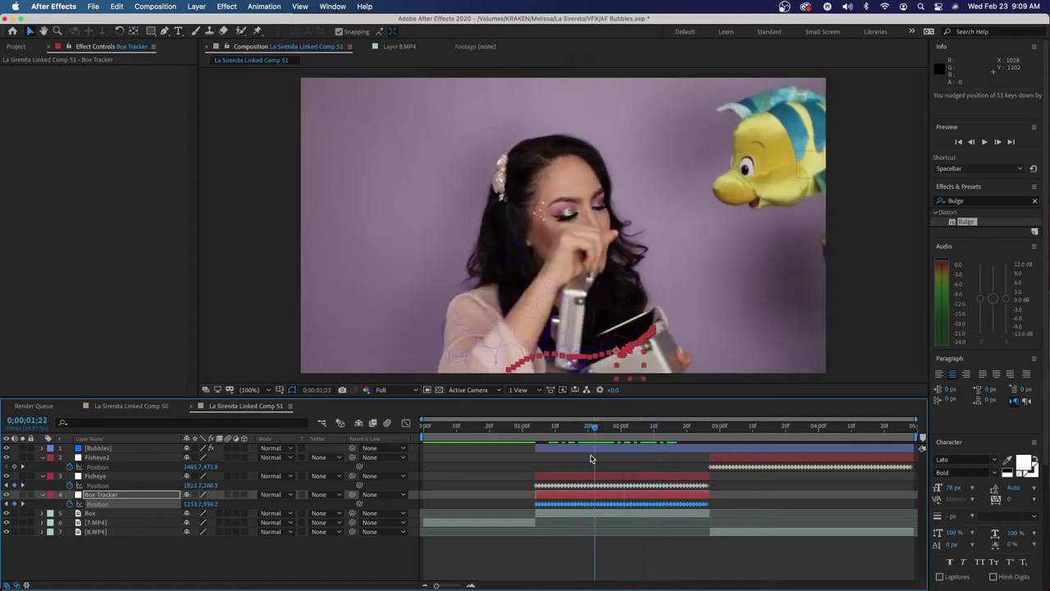
Step: Set the Foam effect's View on the Bubbles layer to Rendered
key(space)
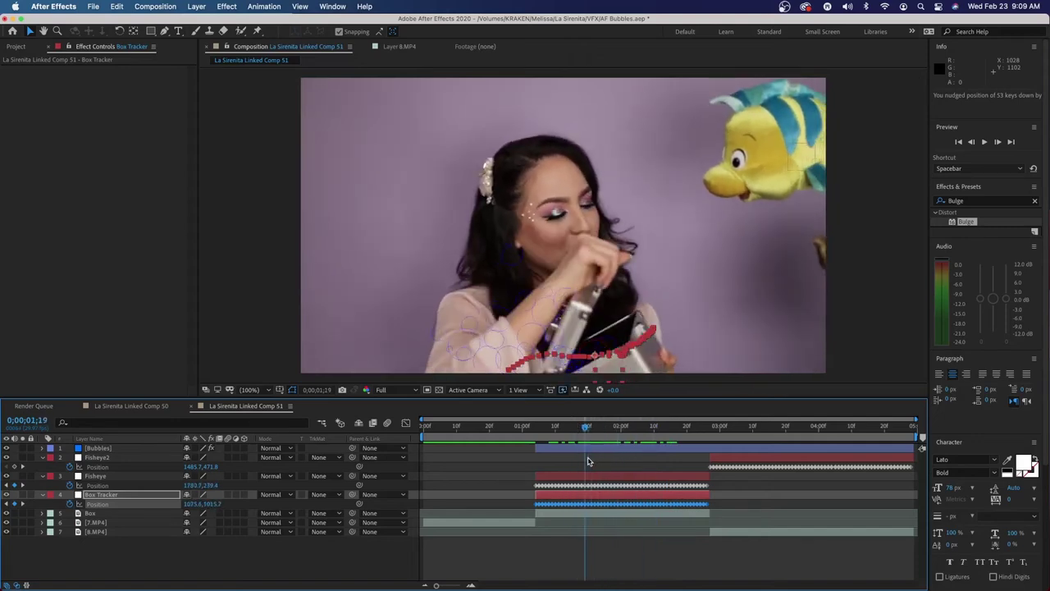
click(585, 449)
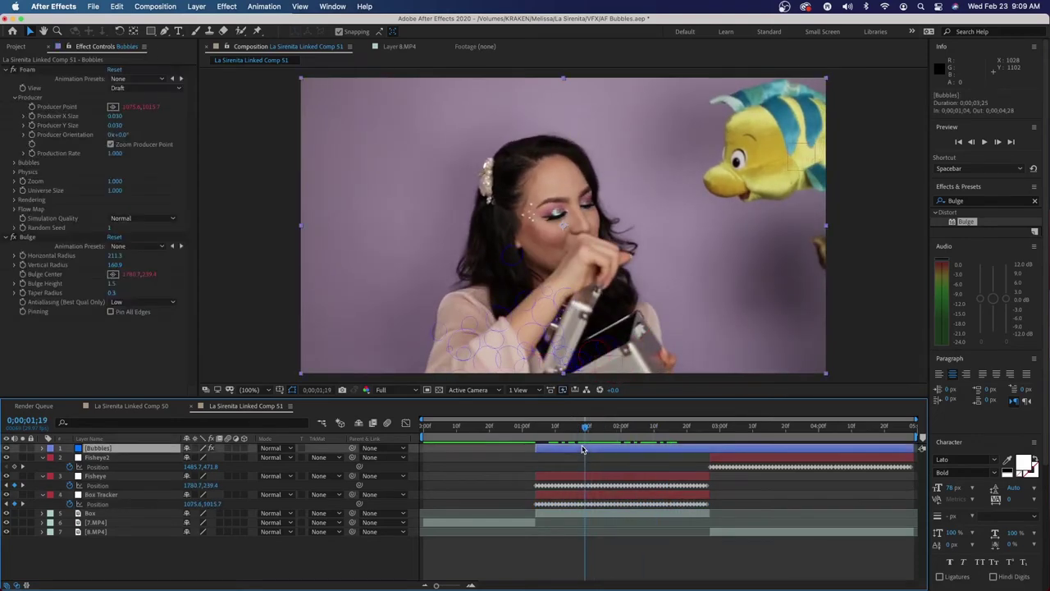
click(135, 88)
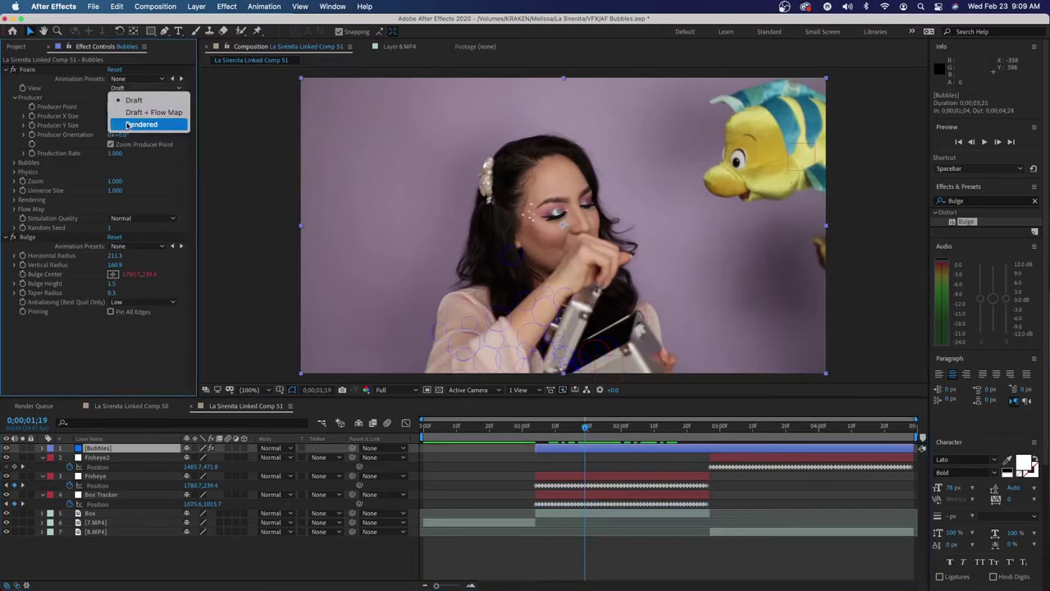
click(138, 124)
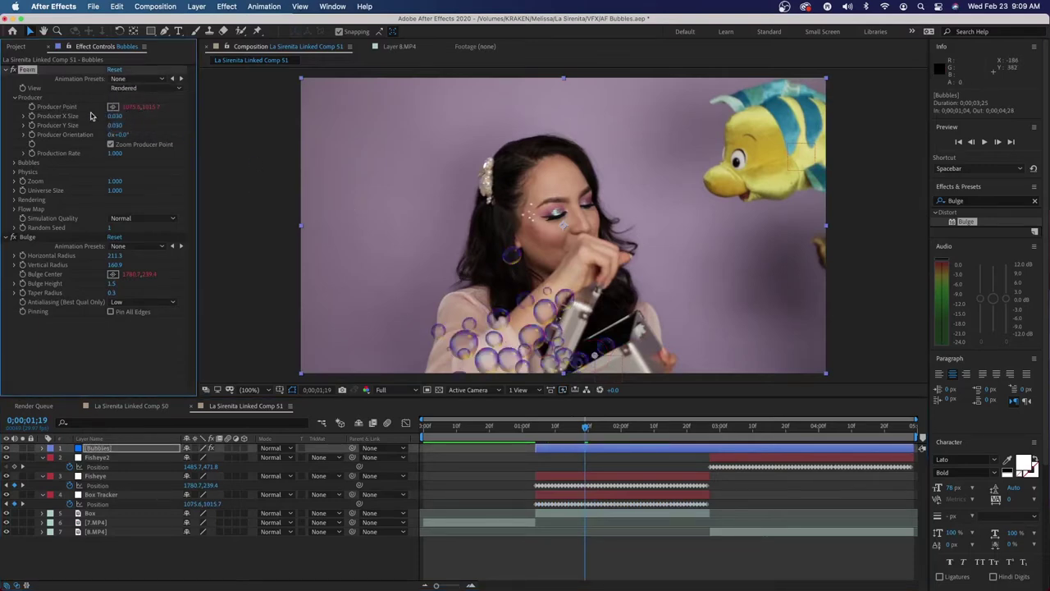
Step: In Foam's Physics settings, set the Initial Speed to 3 and the Initial Direction to 44°
click(15, 171)
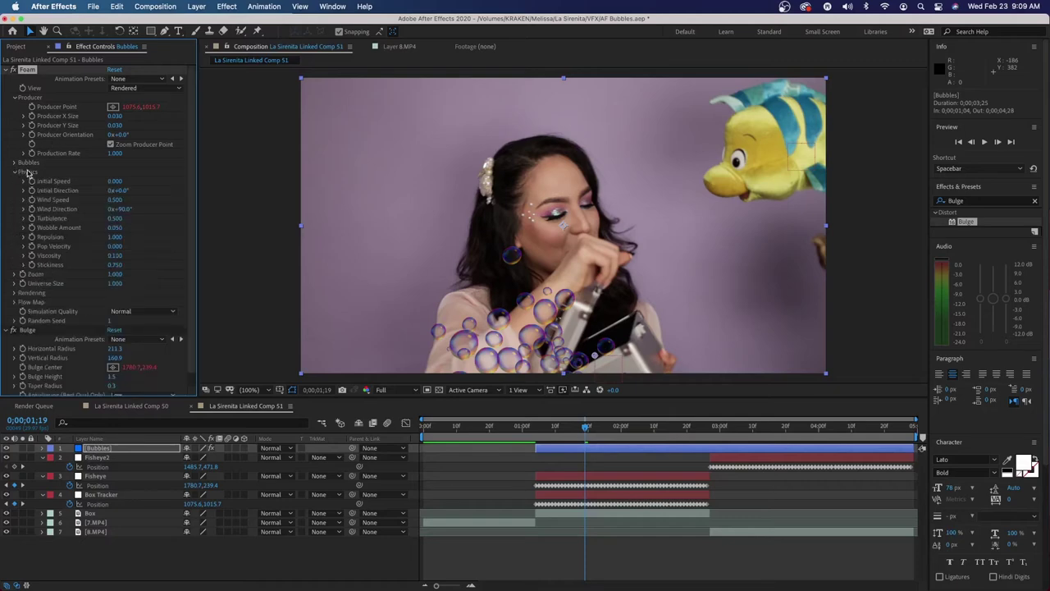
click(115, 182)
text(3)
key(Return)
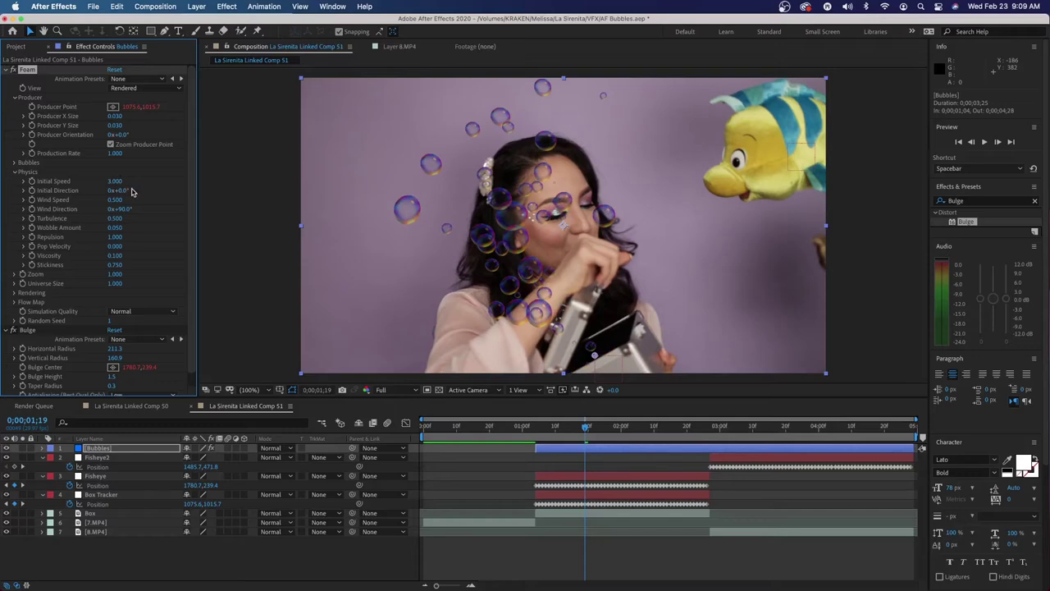
click(122, 191)
text(48)
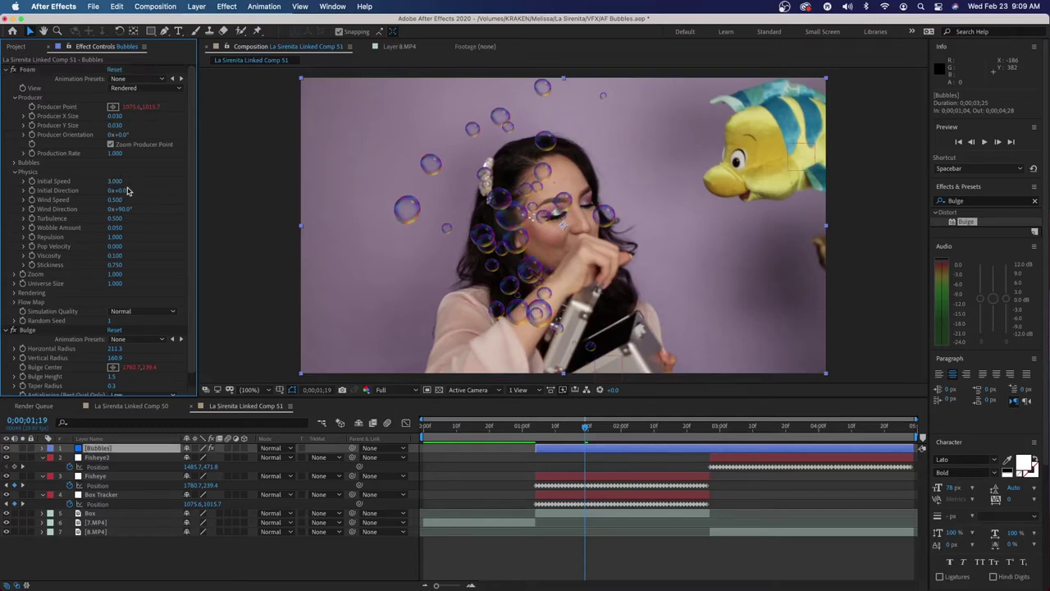
key(Return)
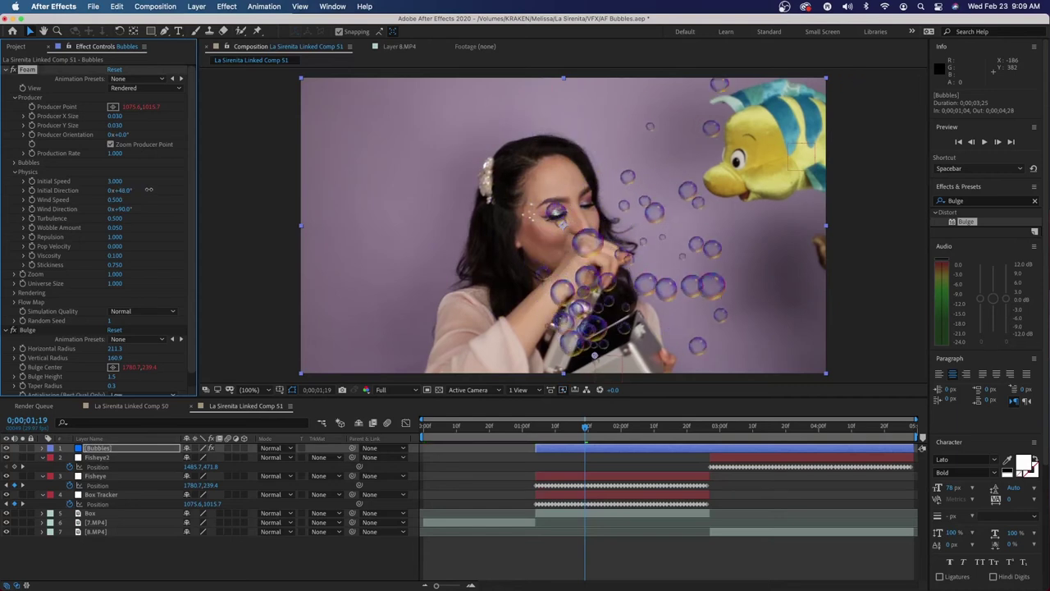
drag(149, 190, 132, 191)
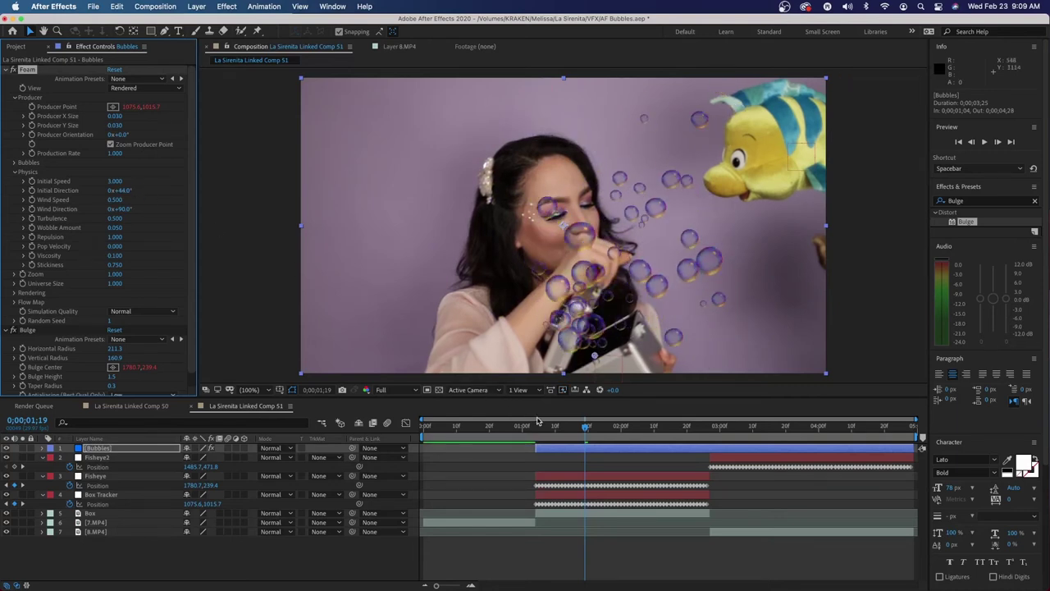
Step: At 0;00;01;04, enable keyframing for Foam's Production Rate with a value of 0
drag(586, 428, 537, 447)
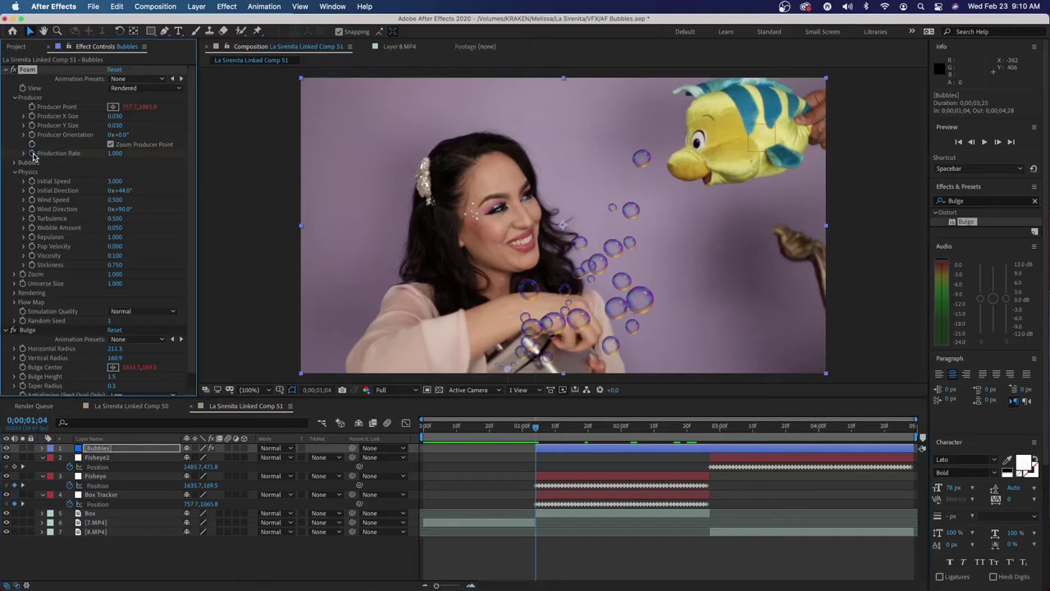
click(114, 154)
text(0)
key(Return)
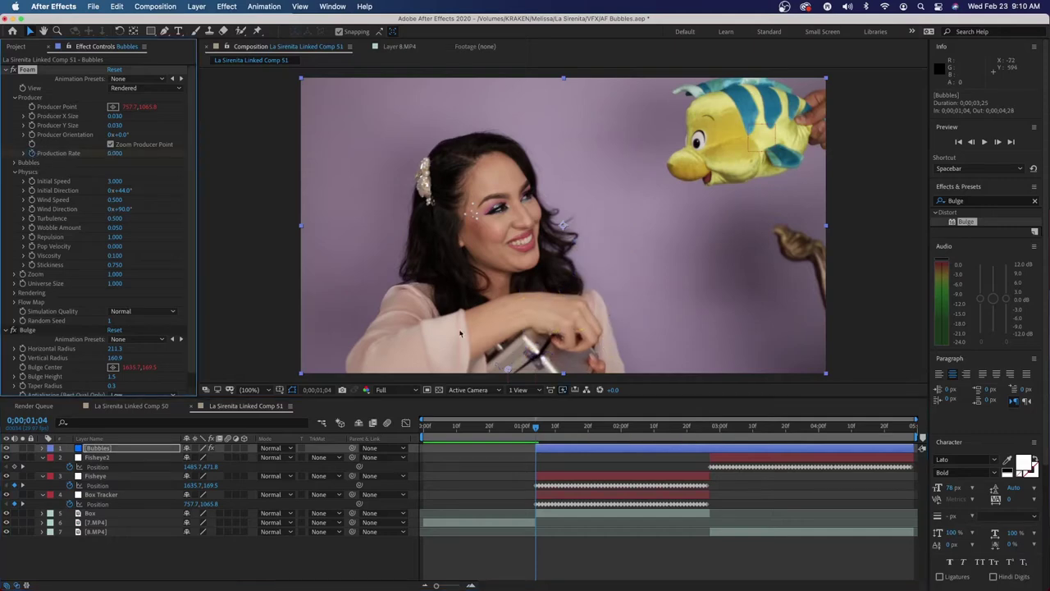
Step: Add a Production Rate keyframe of 1 at 0;00;01;16, when the case opens
click(542, 433)
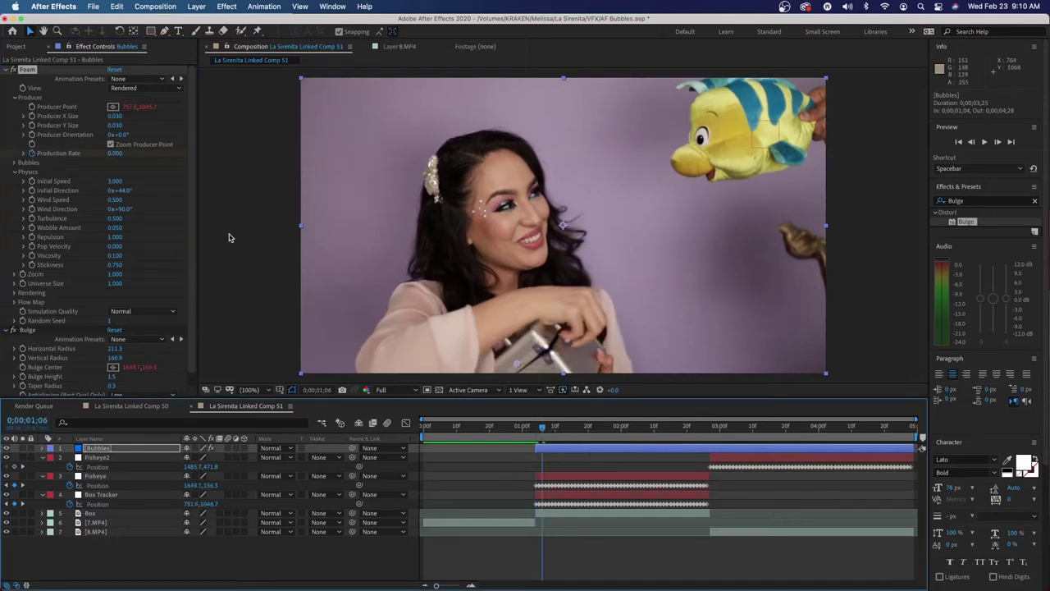
click(120, 156)
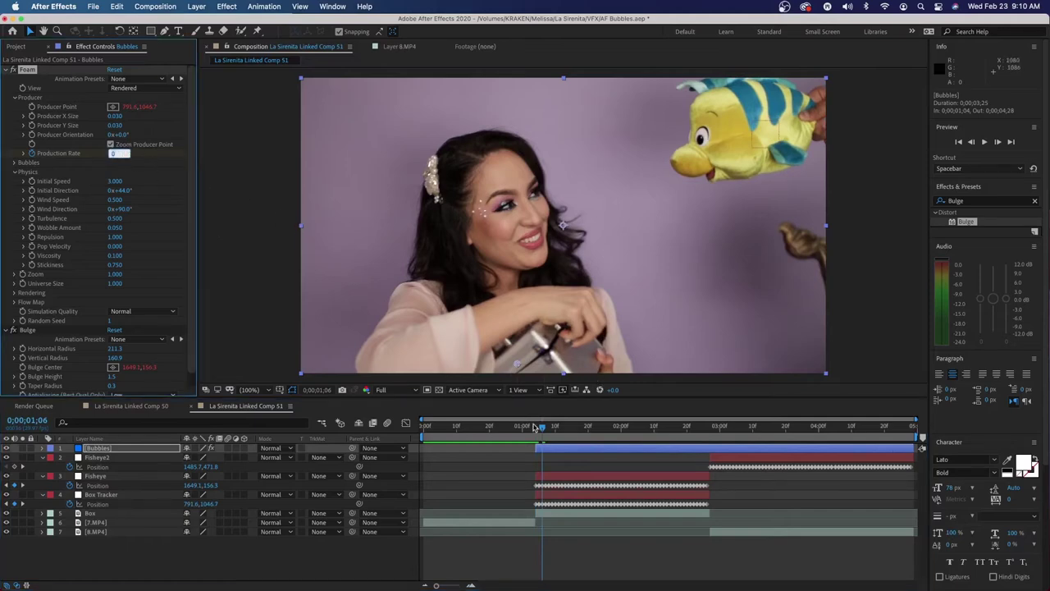
click(558, 428)
drag(558, 428, 575, 427)
click(114, 153)
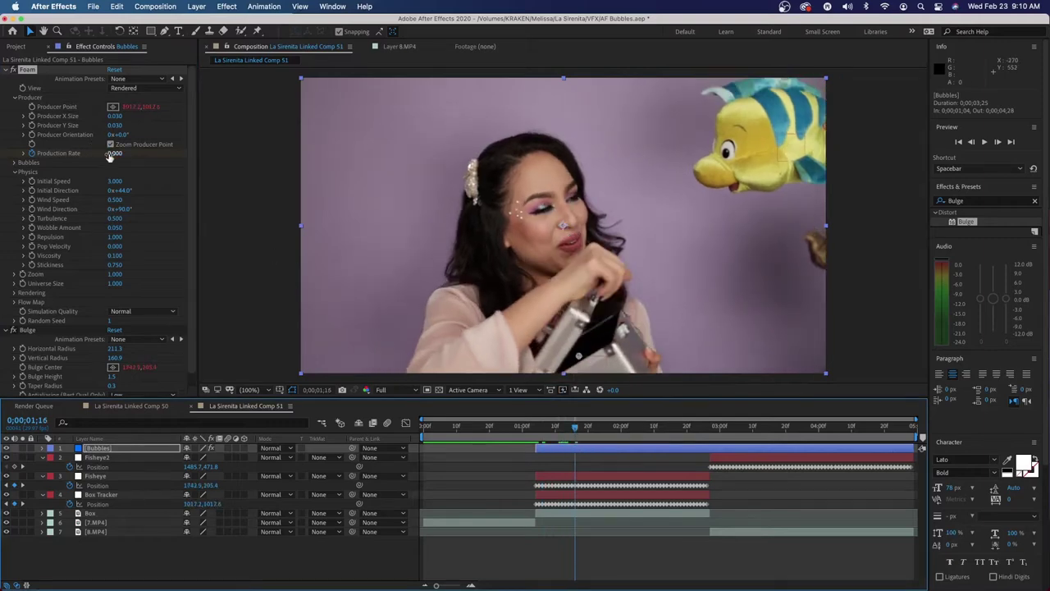
text(1)
key(Return)
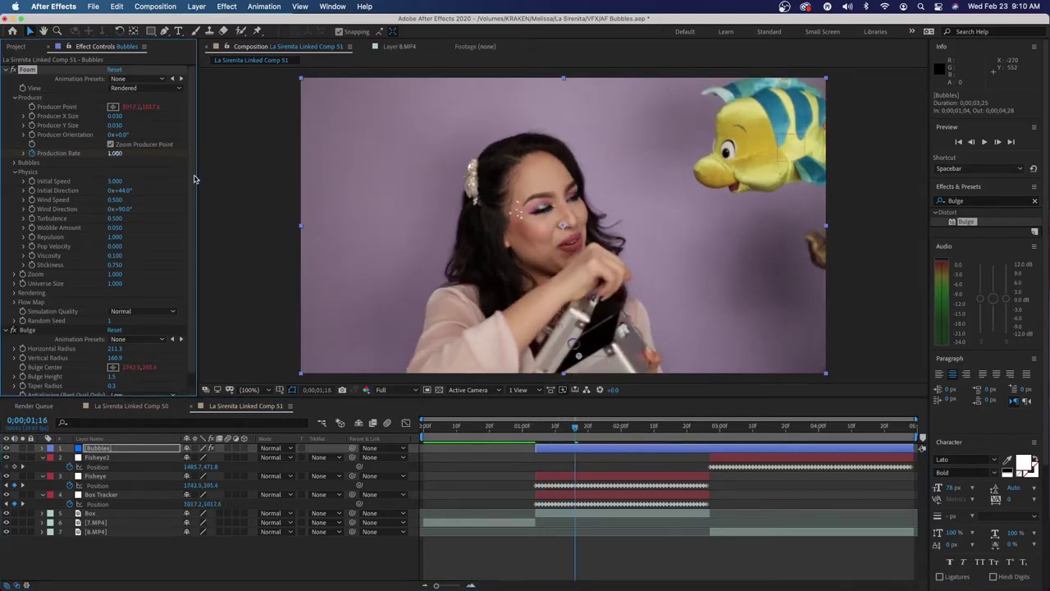
Step: Add a Production Rate keyframe of 0 at 0;00;02;21 and play back the bubbles from 0;00;01;04
click(689, 426)
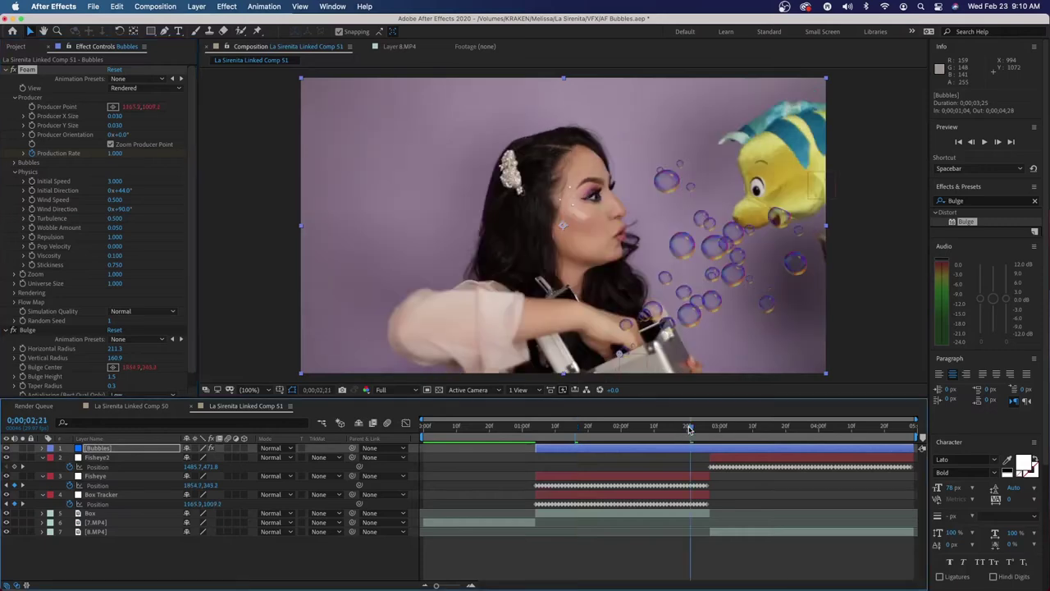
click(114, 153)
text(0)
key(Return)
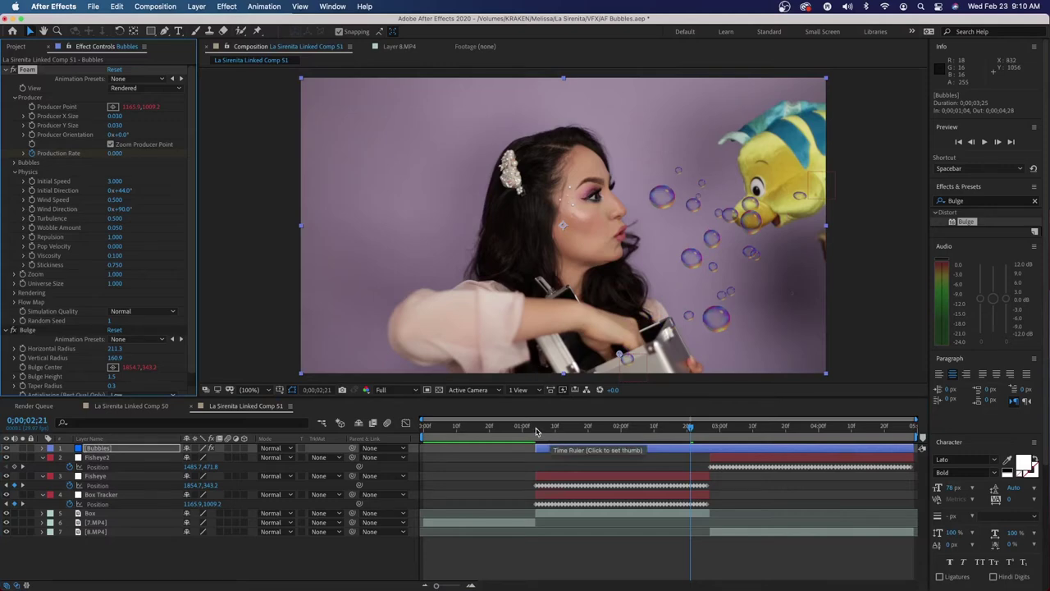
mouse_move(537, 427)
mouse_down()
mouse_move(703, 412)
mouse_move(534, 411)
mouse_up()
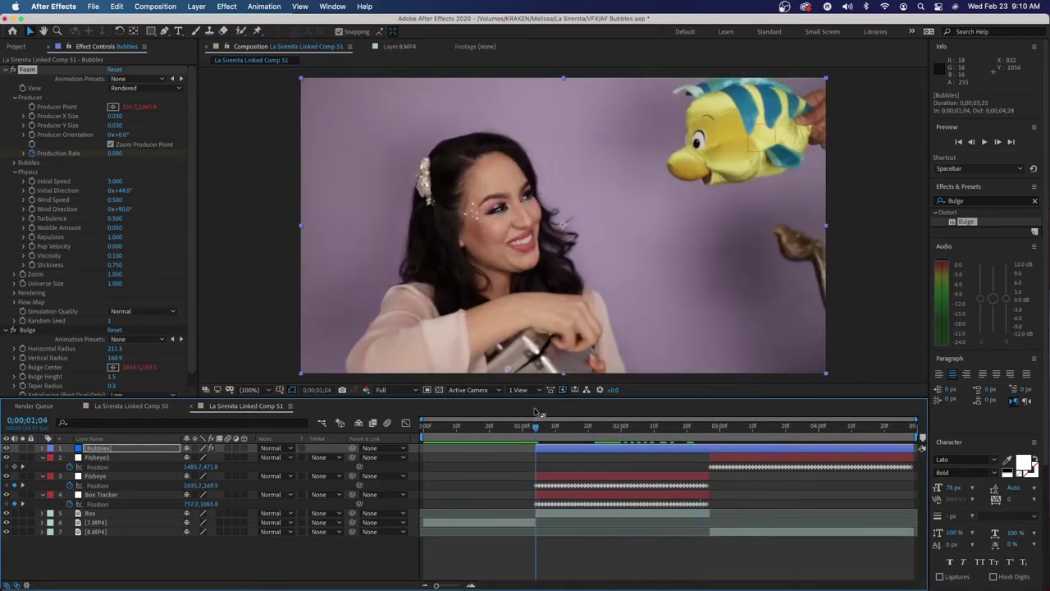
key(space)
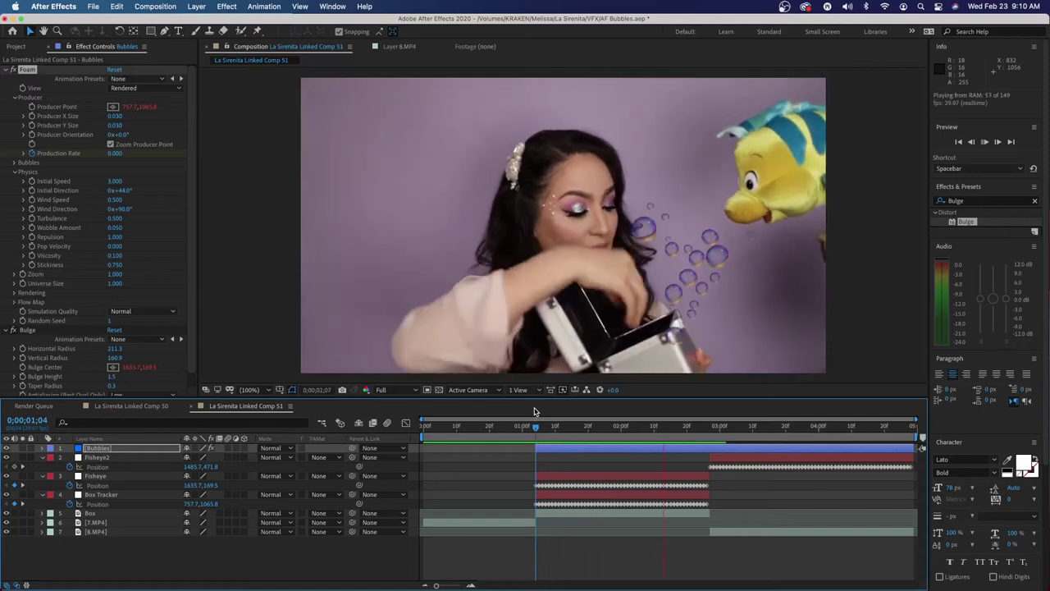
Step: Set Foam's Wind Speed to 1, checking the bubbles at 0;00;01;25
drag(538, 427, 604, 431)
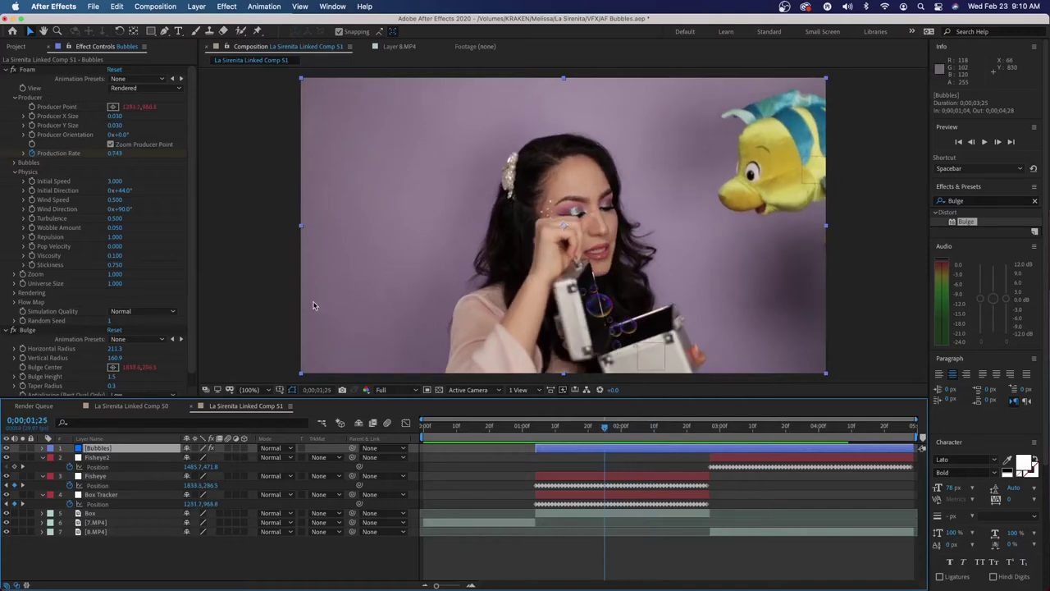
click(115, 200)
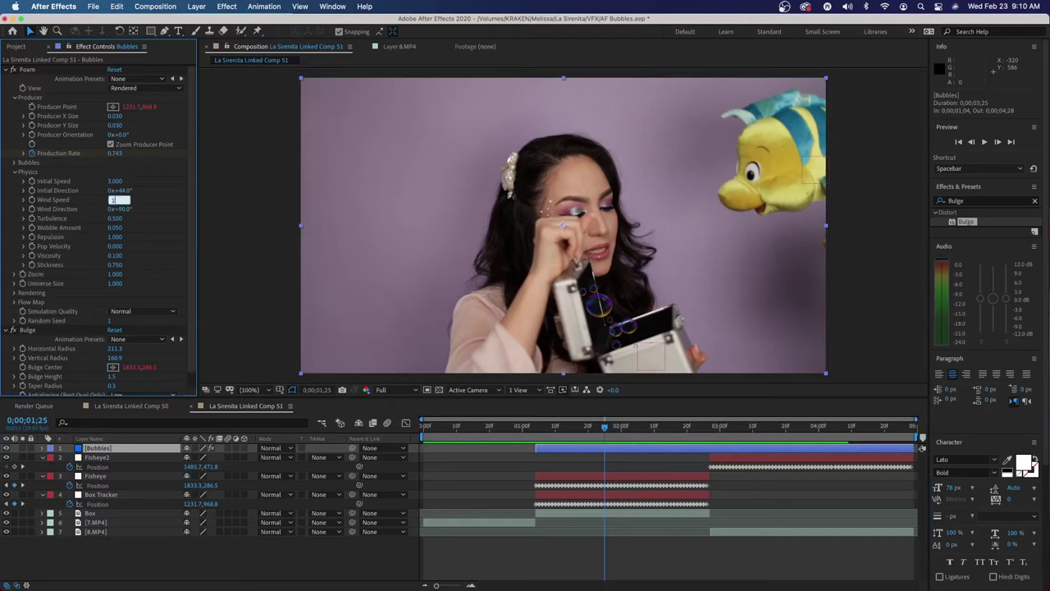
text(1)
key(Return)
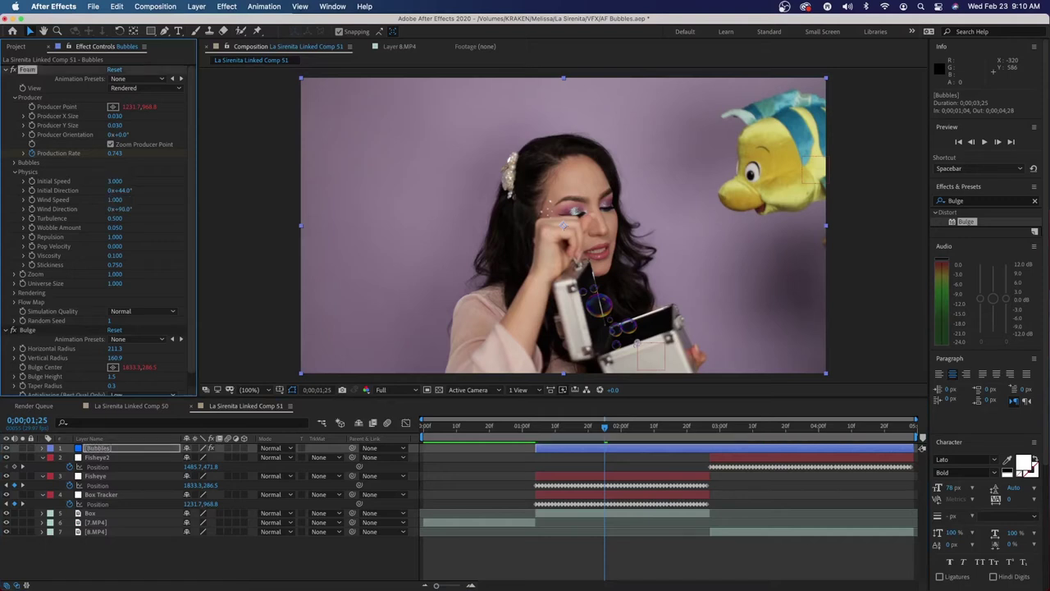
Step: In Foam's Rendering settings, assign the 7.MP4 layer as both the Bubble Texture Layer and the Environment Map
click(15, 295)
click(138, 302)
click(138, 339)
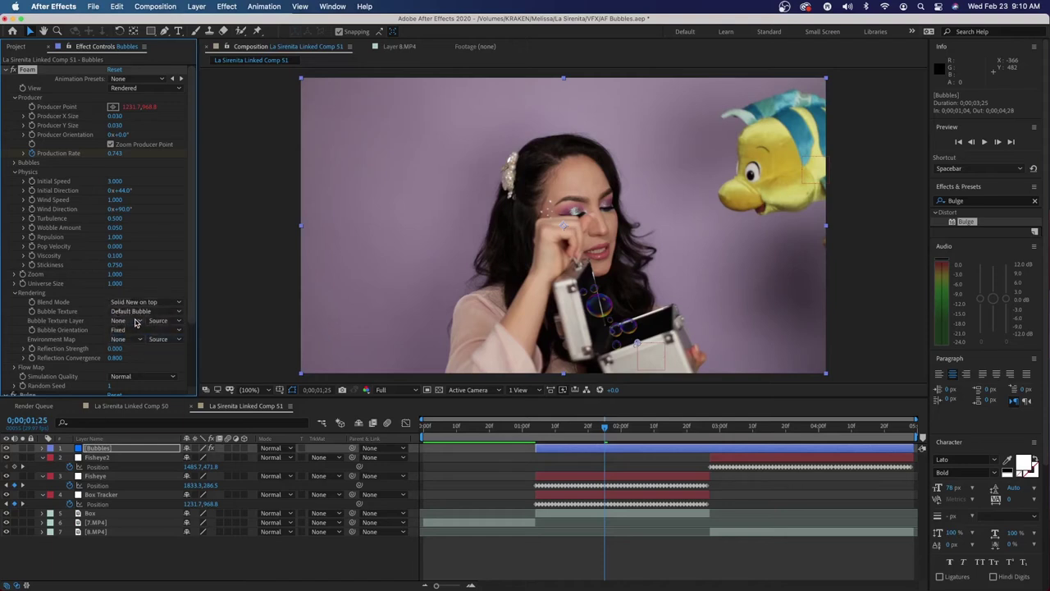
click(136, 323)
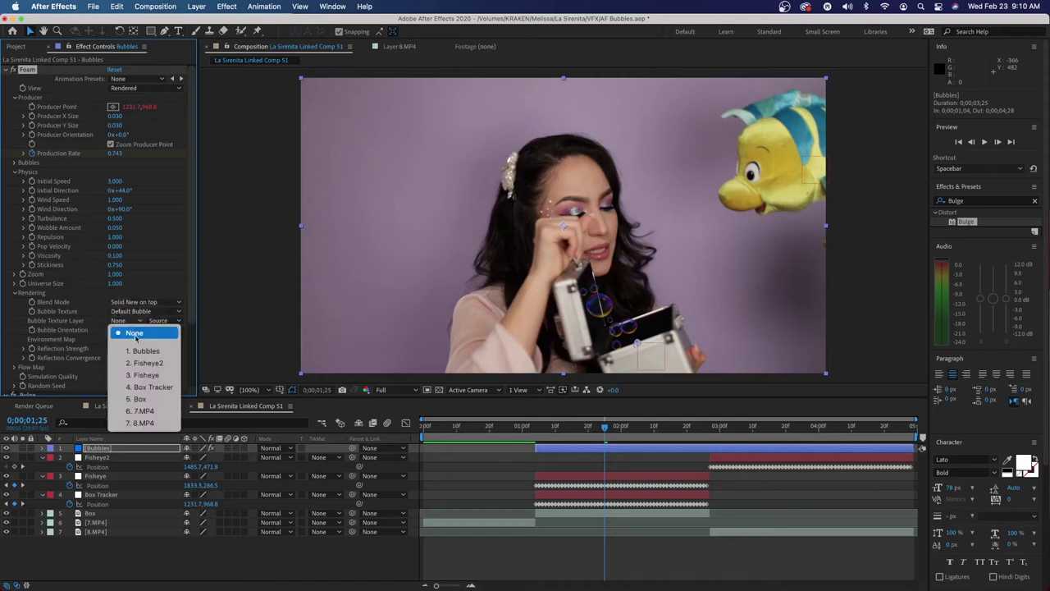
click(151, 411)
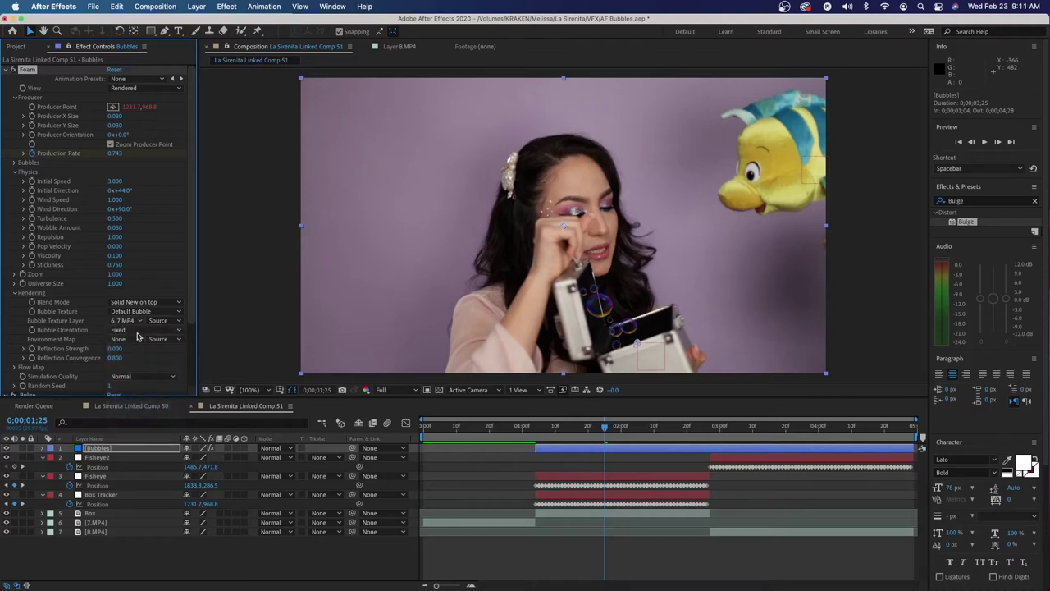
click(119, 340)
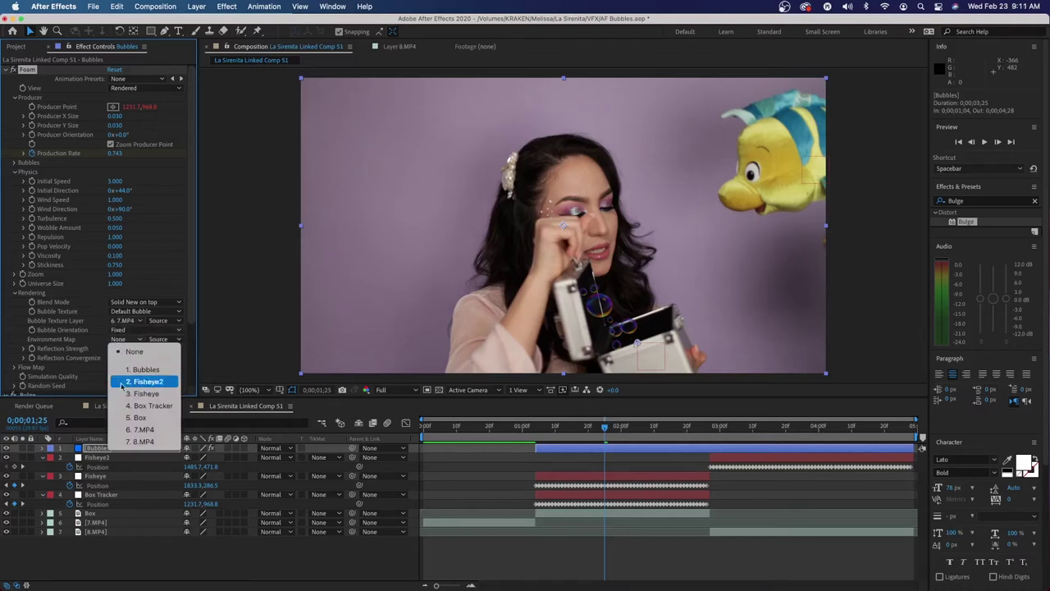
click(141, 429)
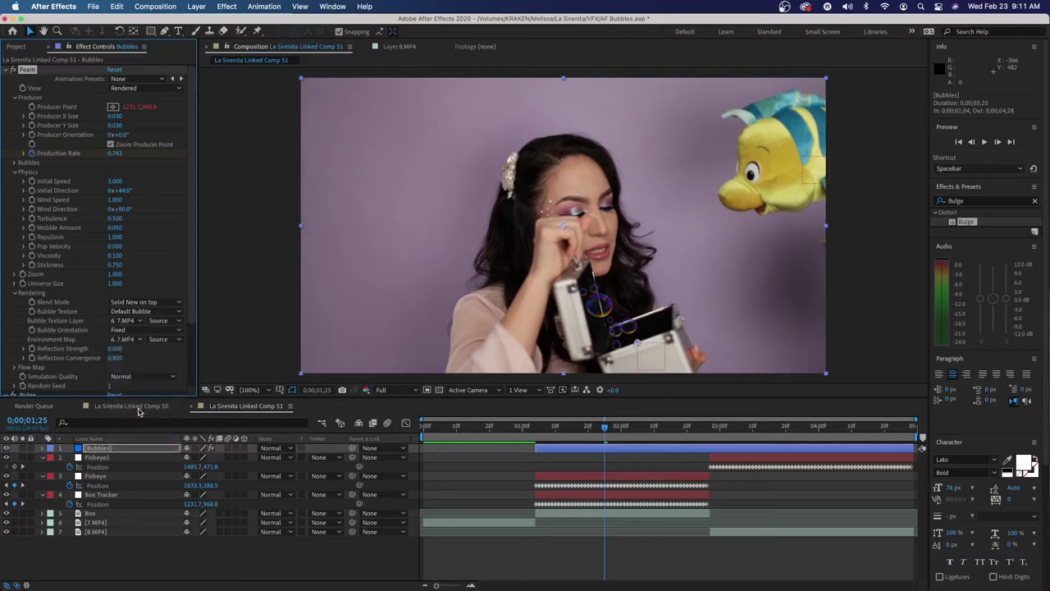
Step: Set Foam's Reflection Strength and Reflection Convergence both to 0.6
click(119, 349)
click(117, 359)
text(.6)
key(Return)
Step: At 0;00;02;17, try a Reflection Strength of 1 on the bubbles and restore it to 0.6
click(550, 438)
drag(554, 439, 677, 431)
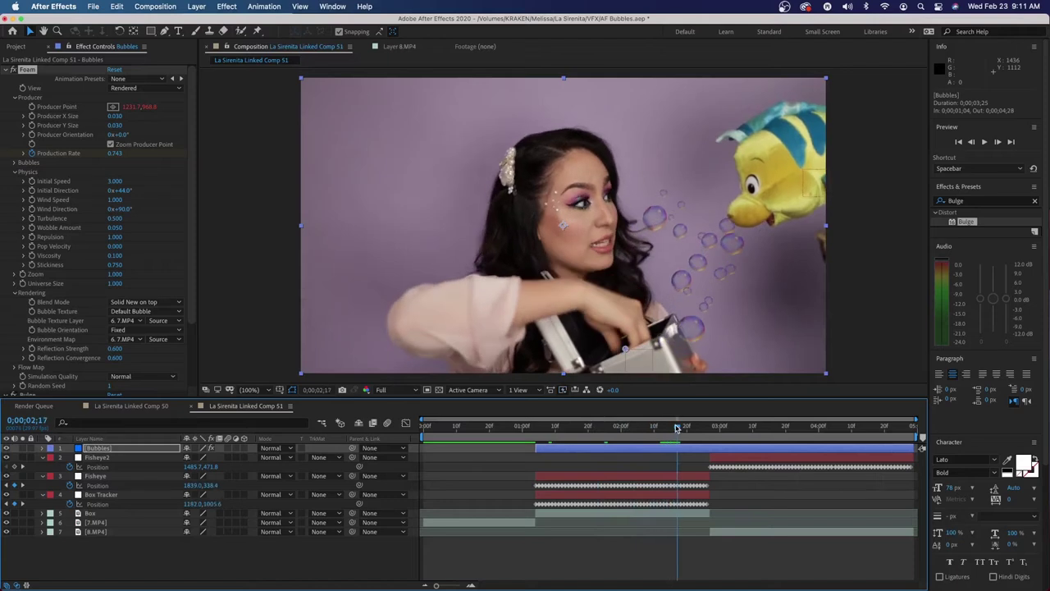
click(116, 348)
text(1)
key(Return)
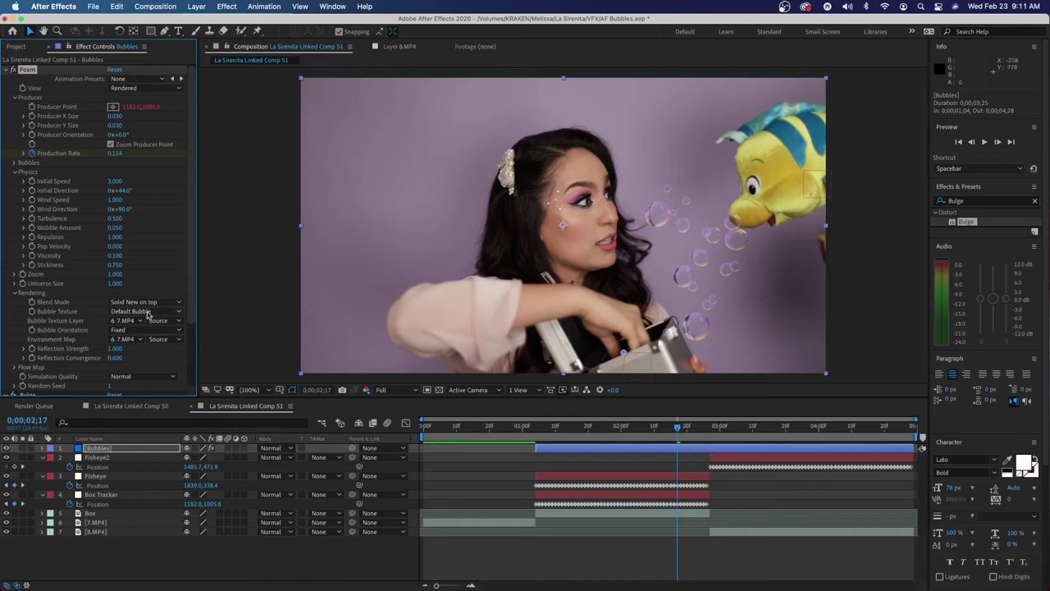
click(116, 349)
key(Return)
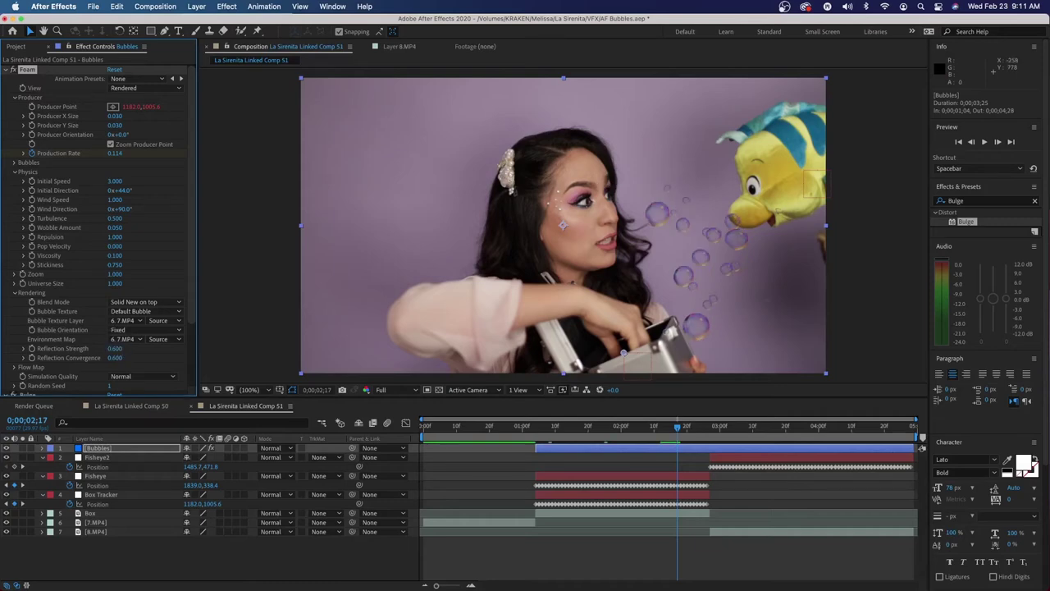
Step: Duplicate the Bubbles layer with its Foam and Bulge effects
drag(680, 436, 638, 455)
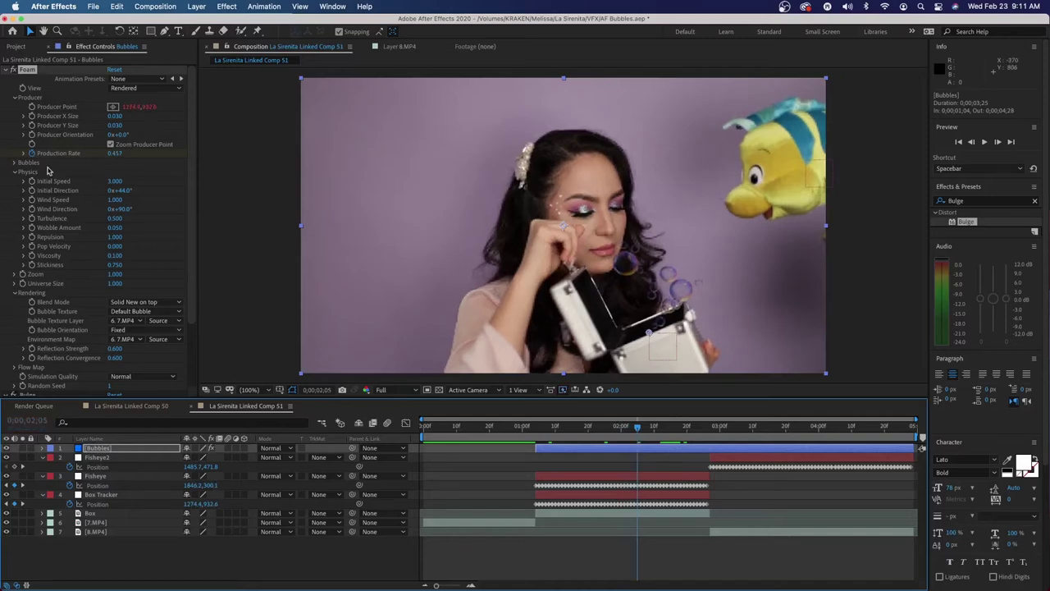
click(15, 173)
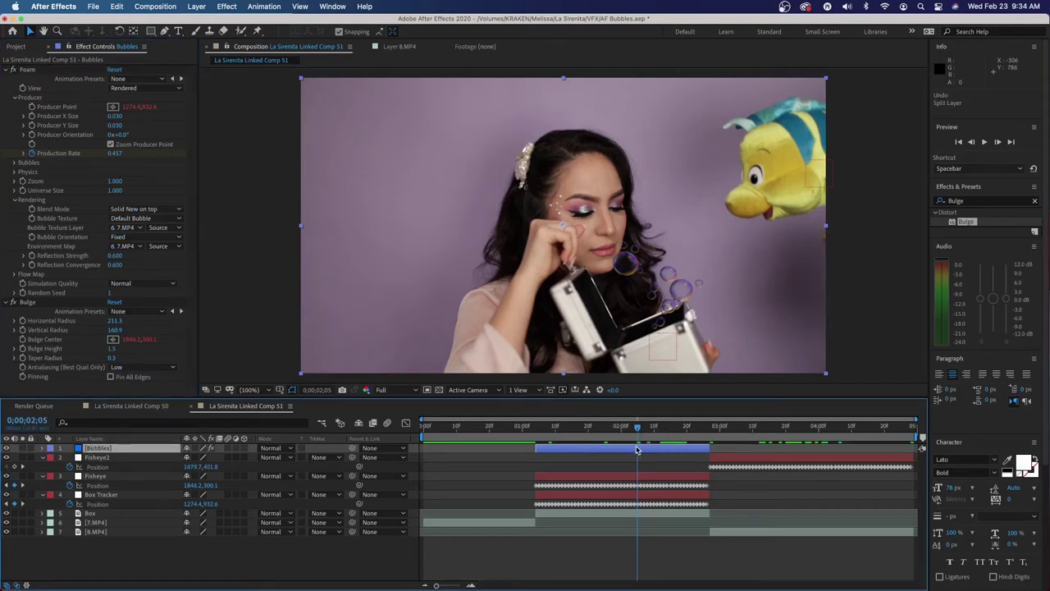
key(super+d)
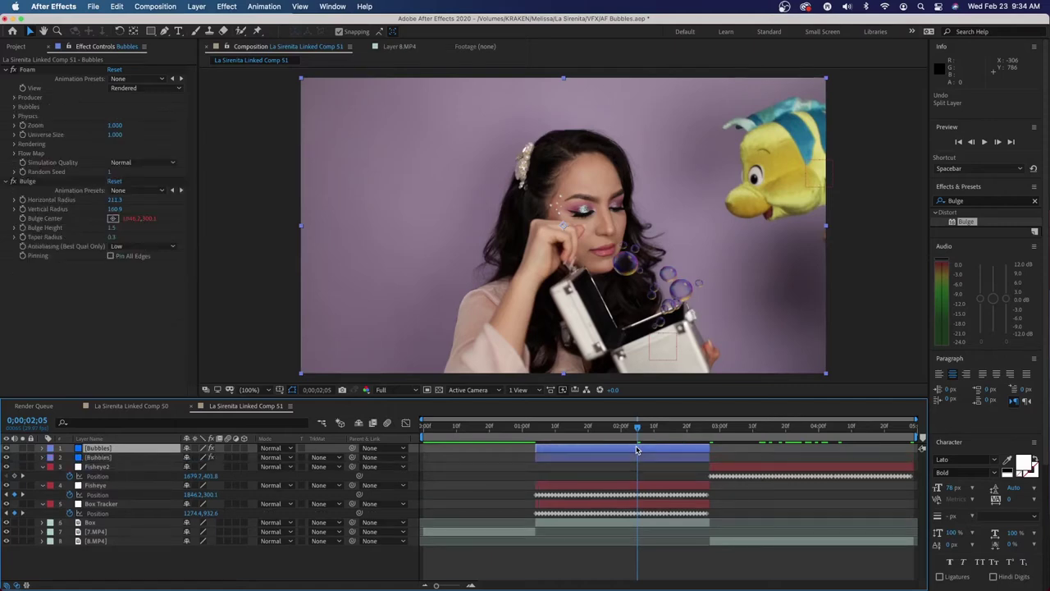
click(638, 450)
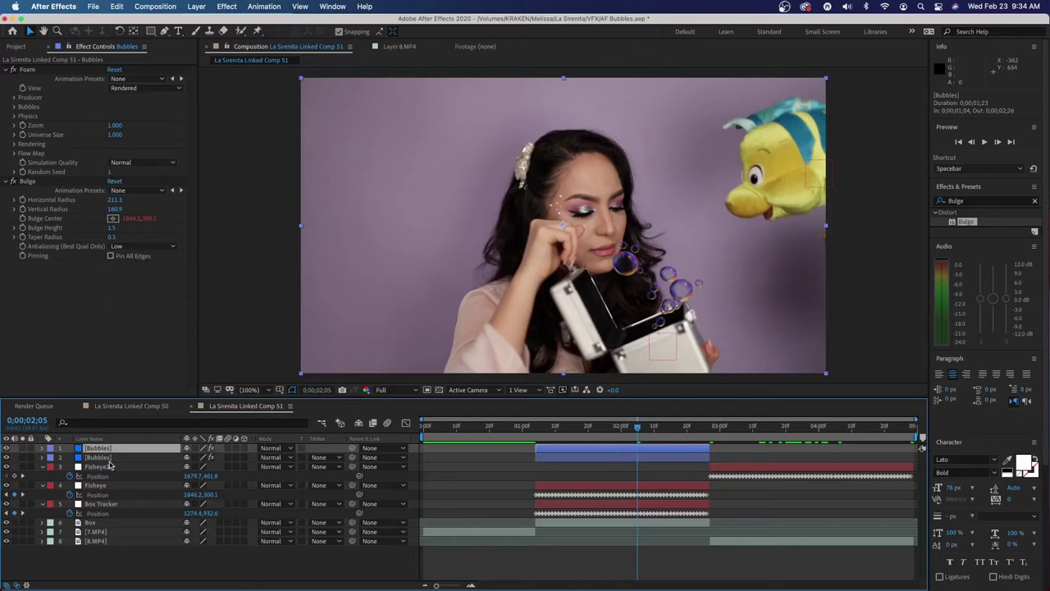
Step: Rename the duplicated Bubbles layer as Tiny Bubbles and set its Foam bubble Size to 0.1
key(Return)
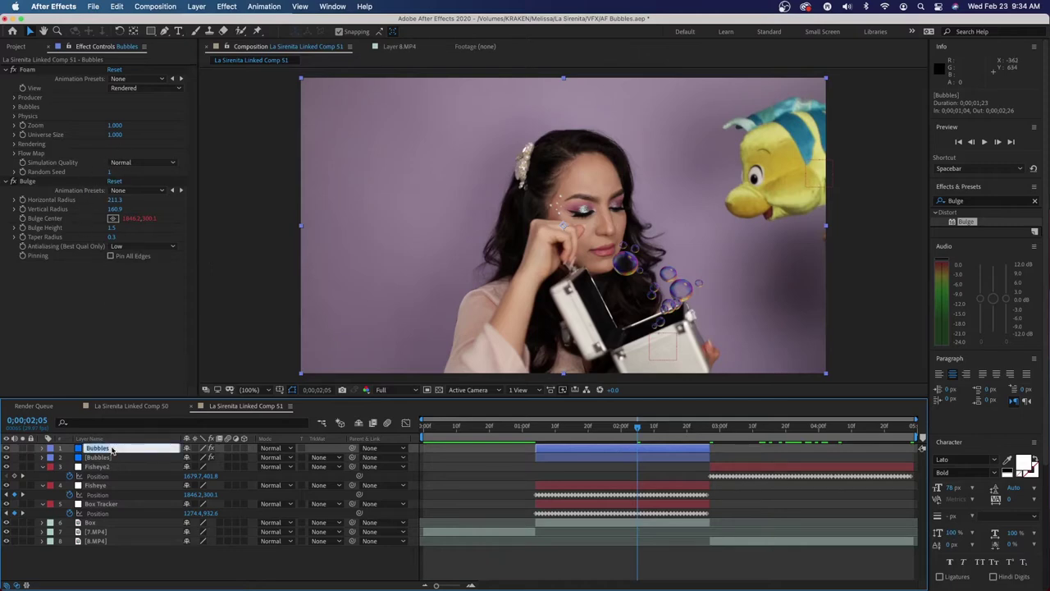
text(Tiny)
key(Return)
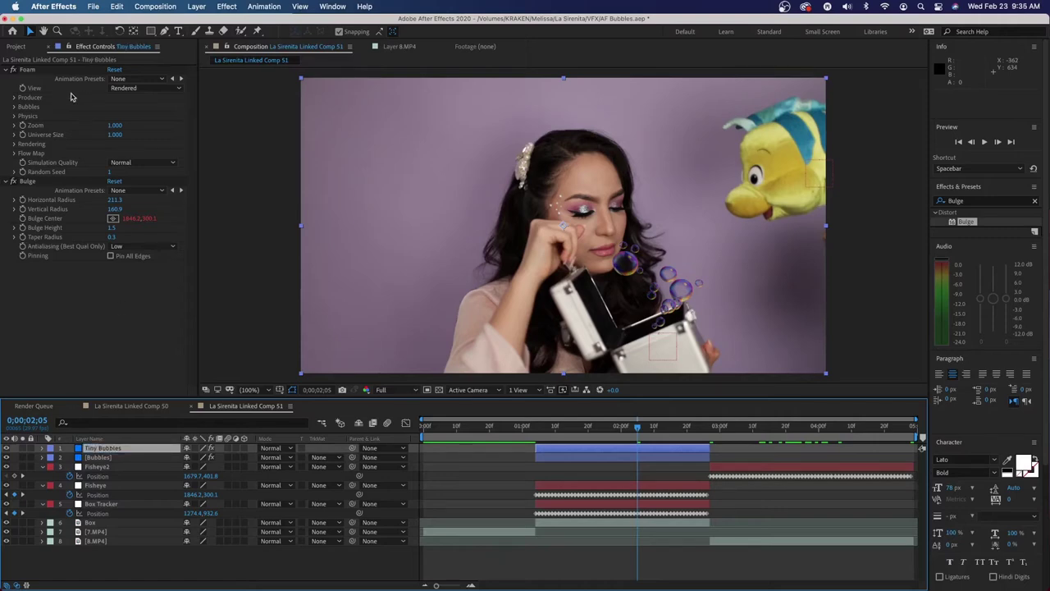
click(24, 109)
click(117, 118)
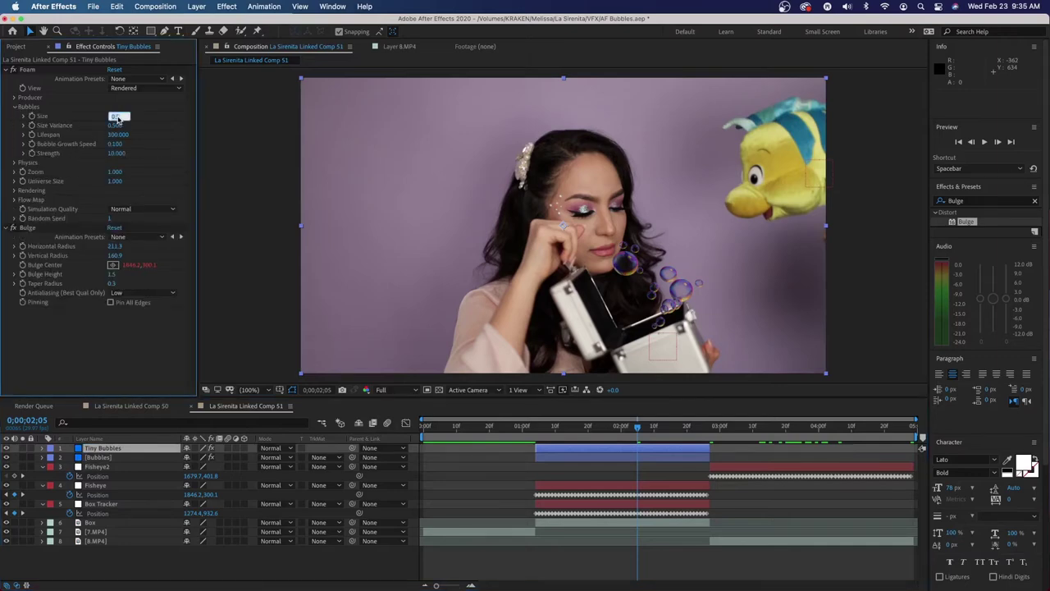
key(Return)
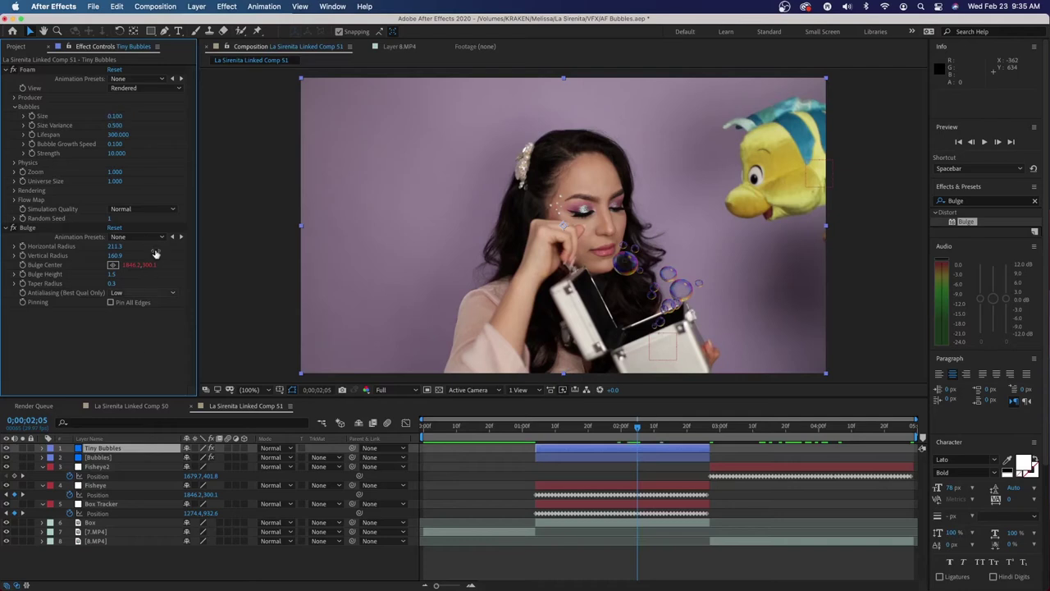
Step: In the Tiny Bubbles layer's Foam Physics settings, set the Initial Speed to 4
click(16, 163)
click(113, 172)
key(BackSpace)
text(4)
key(Return)
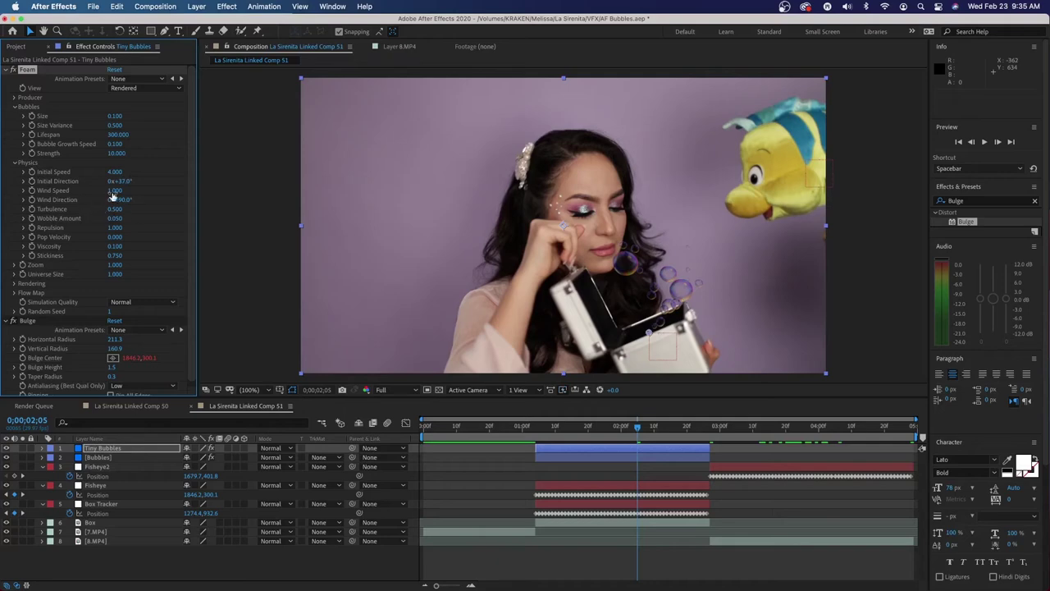
Step: Set the Tiny Bubbles Wind Speed to 0.5 and the Wind Direction to 80°
click(117, 191)
text(.5)
key(Return)
click(124, 201)
text(80)
key(Return)
Step: At 0;00;02;21, set the Tiny Bubbles Initial Direction to 25°, and preview the bubbles from 0;00;01;05
drag(564, 429, 689, 433)
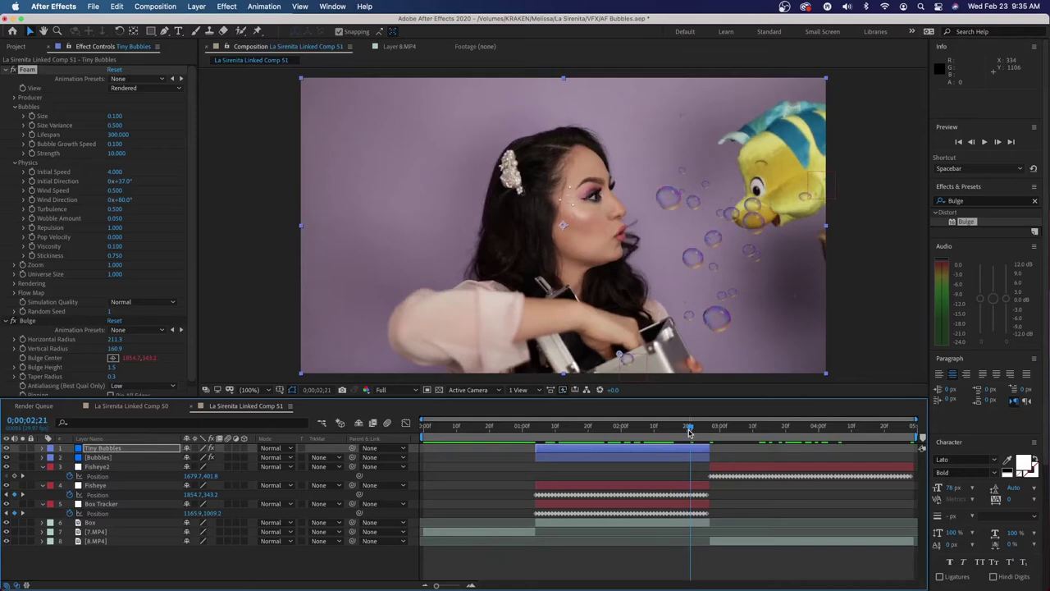
drag(120, 180, 118, 180)
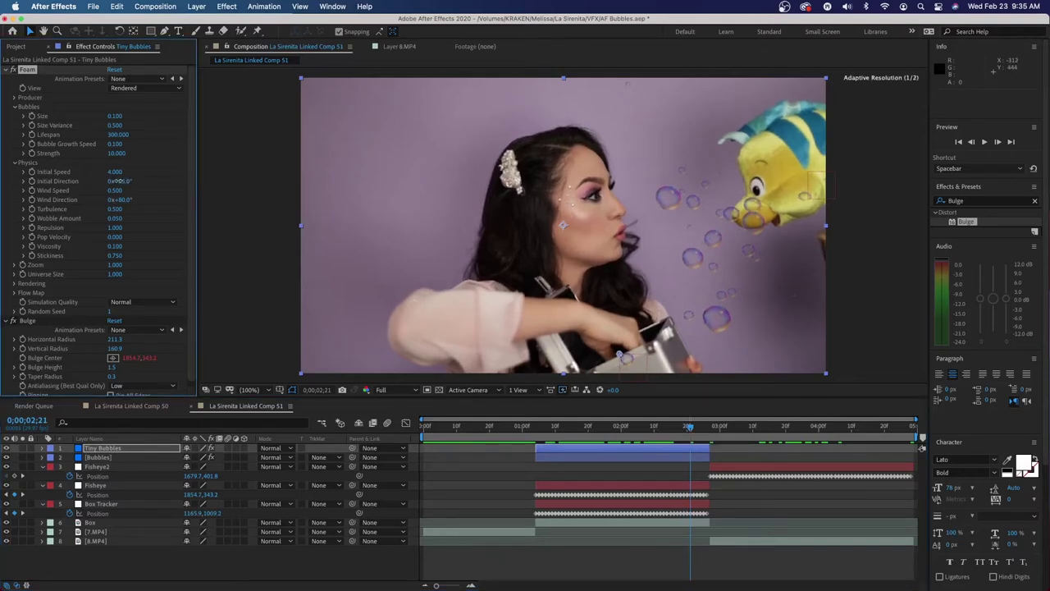
click(538, 426)
key(space)
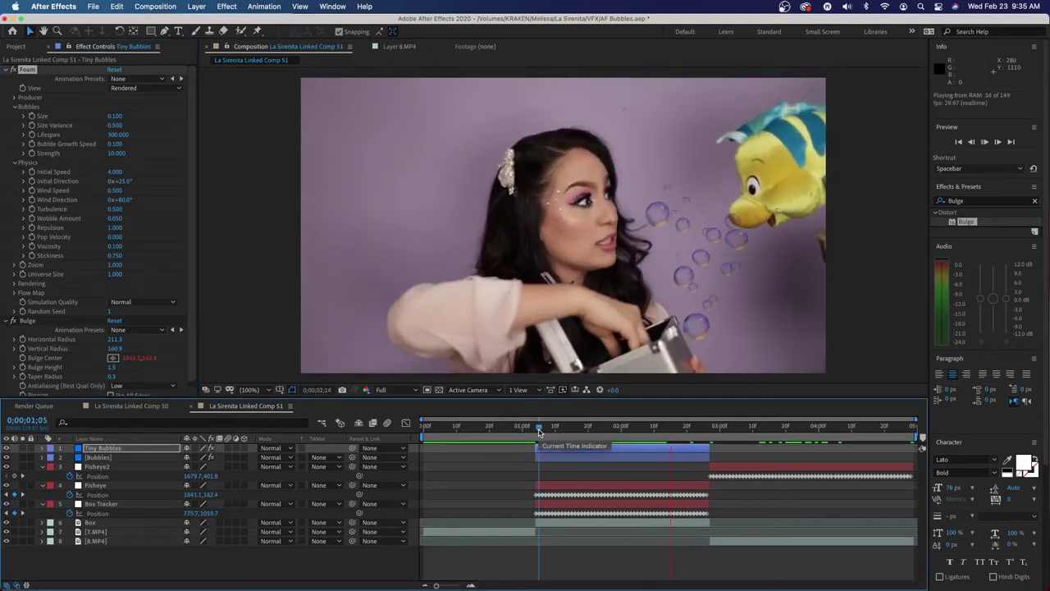
Step: At 0;00;02;17, set the Tiny Bubbles Size to 0.2, and preview the result from 0;00;01;06
drag(540, 432, 679, 446)
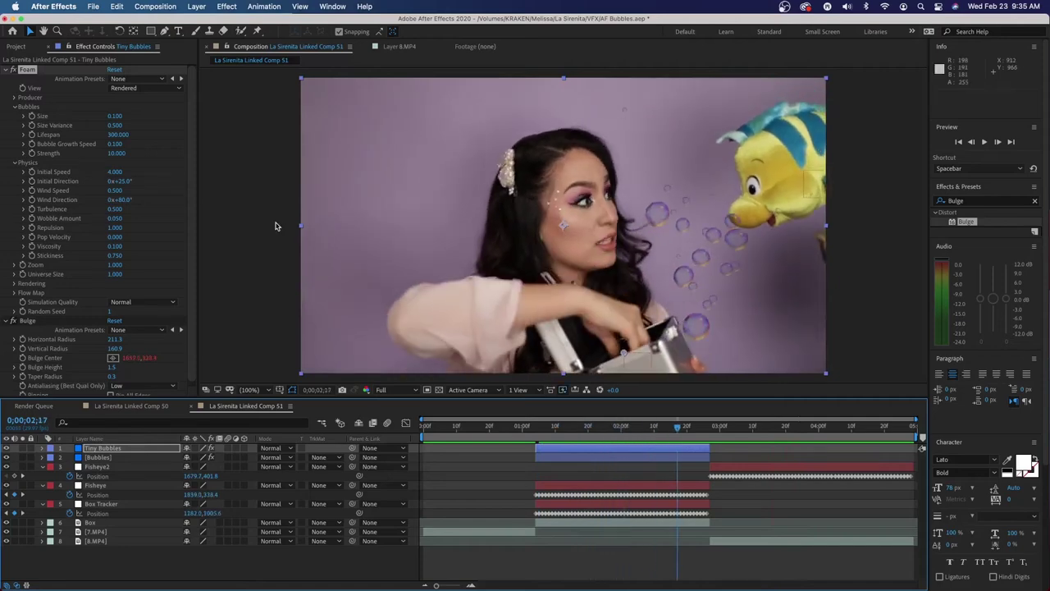
click(115, 117)
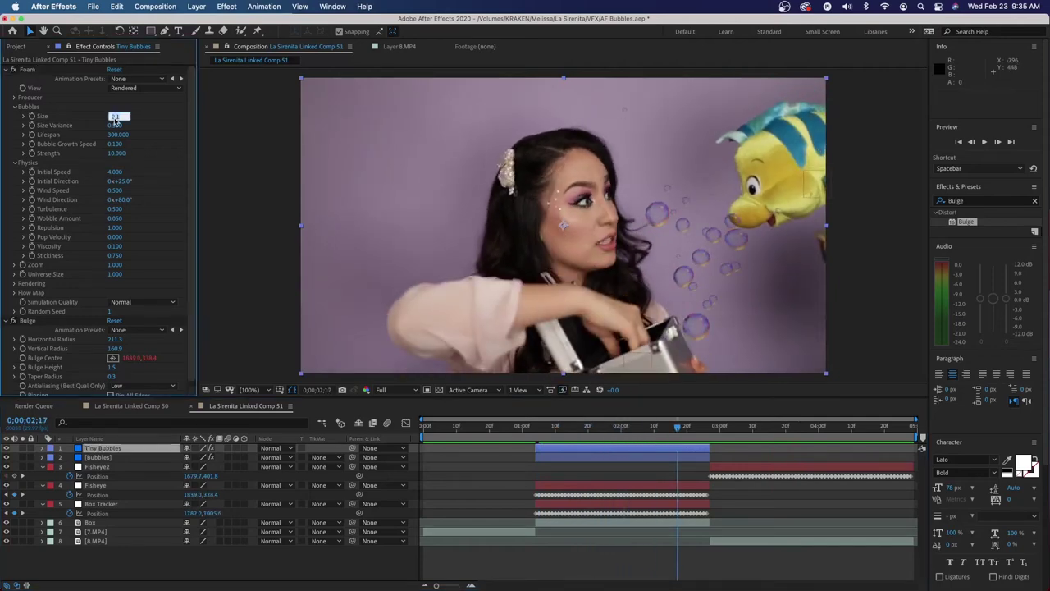
text(0.2)
key(Return)
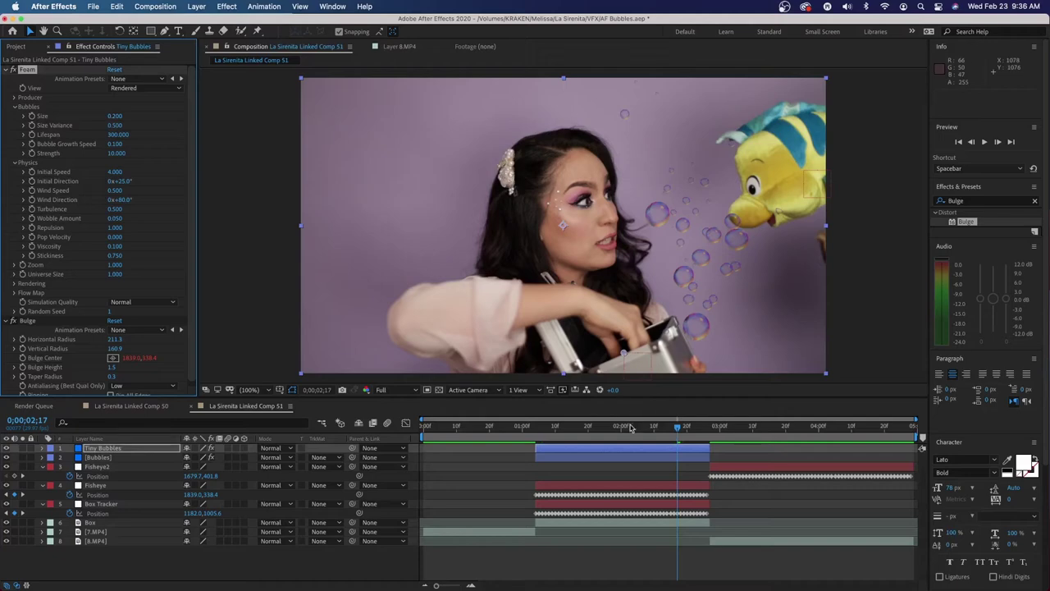
drag(563, 428, 542, 440)
key(space)
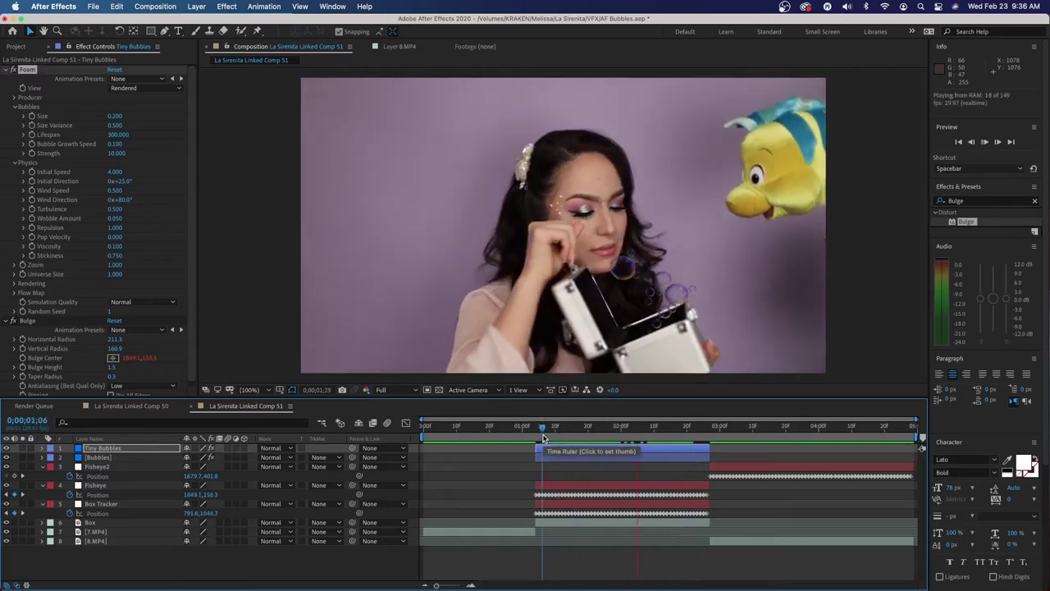
key(space)
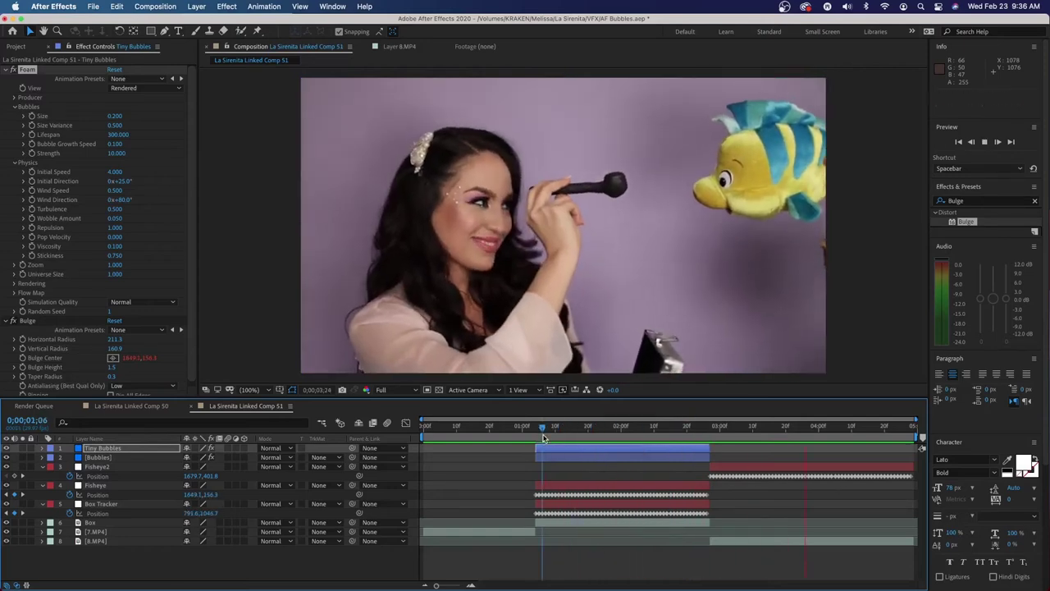
Step: Go to 0;00;02;24 and duplicate the Tiny Bubbles and Bubbles layers together
click(688, 435)
drag(688, 434, 700, 437)
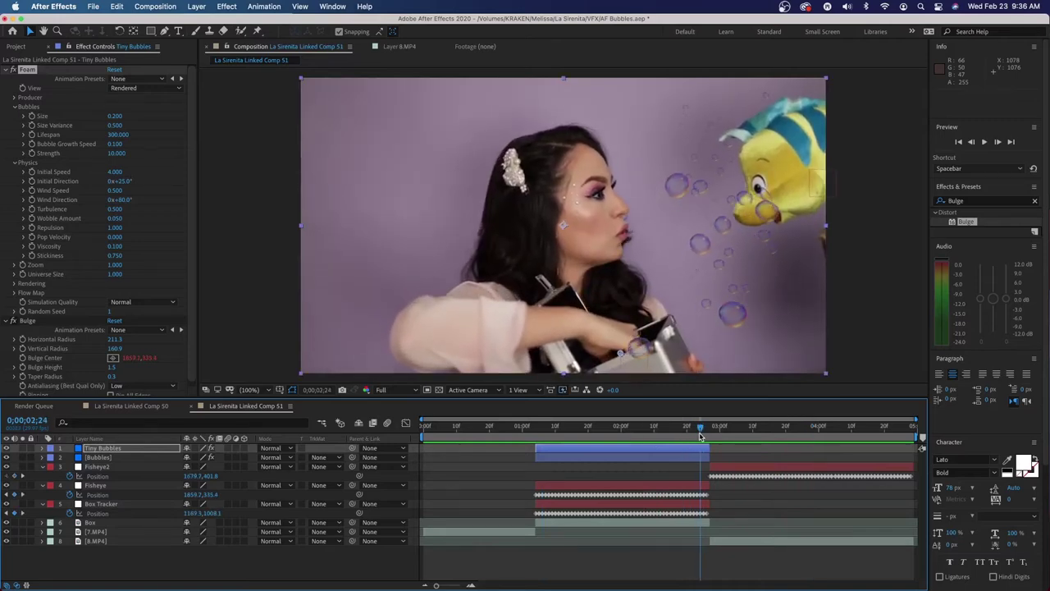
shift+click(668, 461)
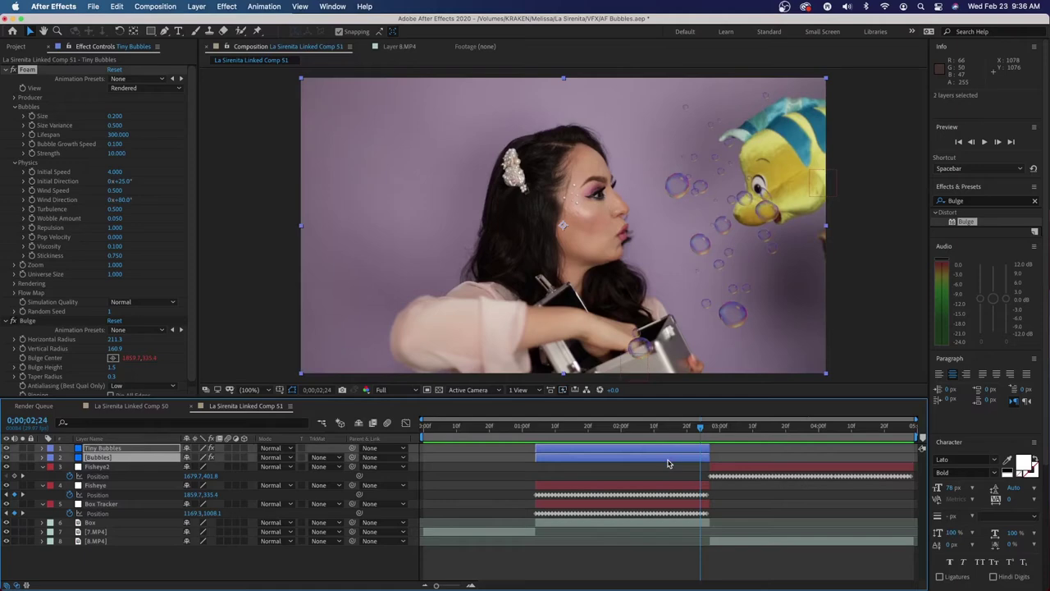
key(super+d)
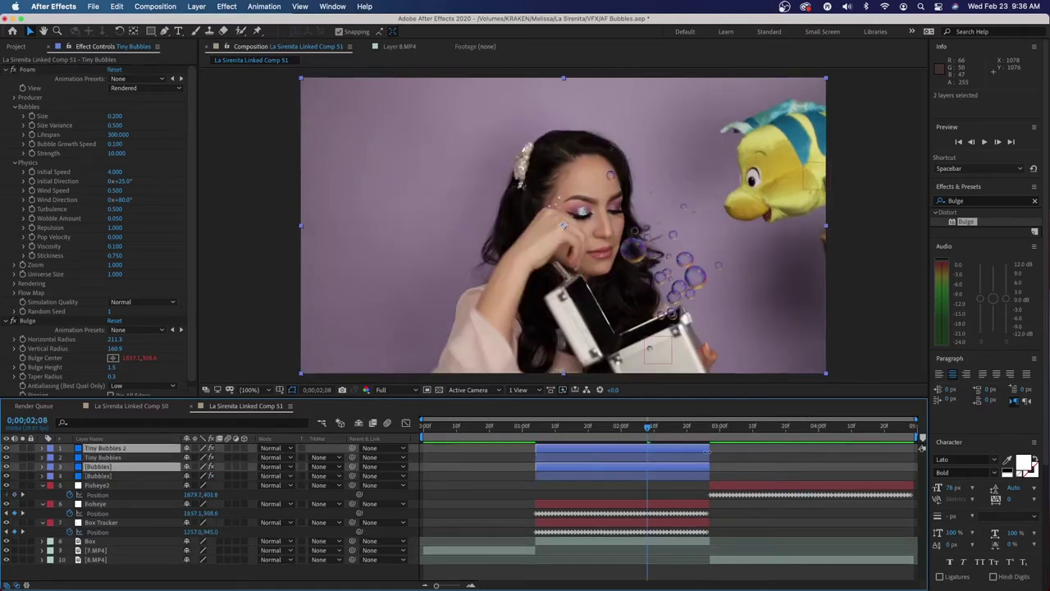
Step: Trim the two duplicated bubble layers to span the last clip, from 0;00;02;27 to about 0;00;04;28
drag(709, 449, 922, 449)
drag(672, 428, 737, 425)
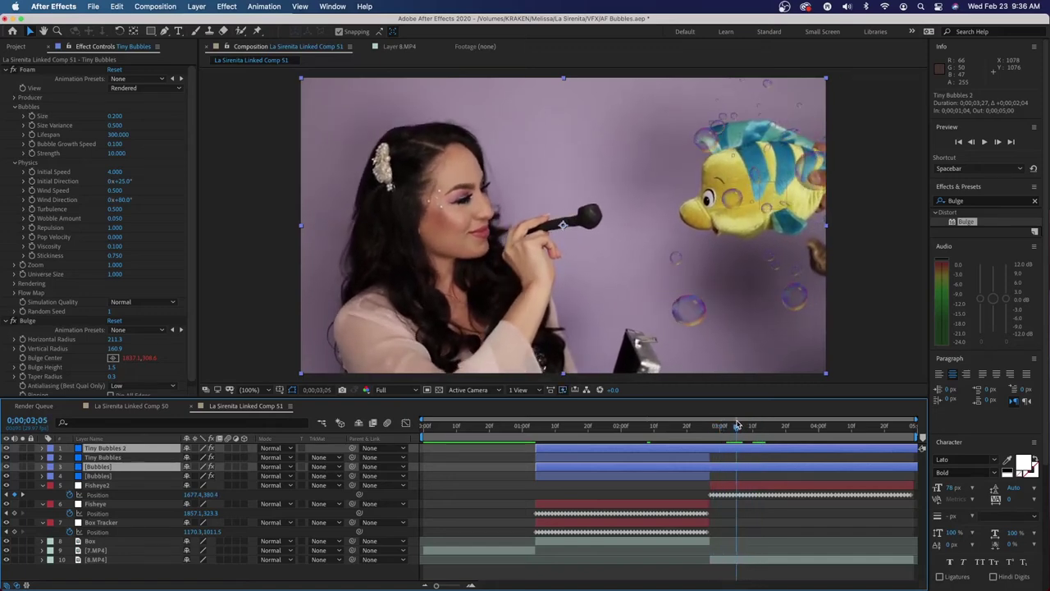
drag(541, 448, 727, 452)
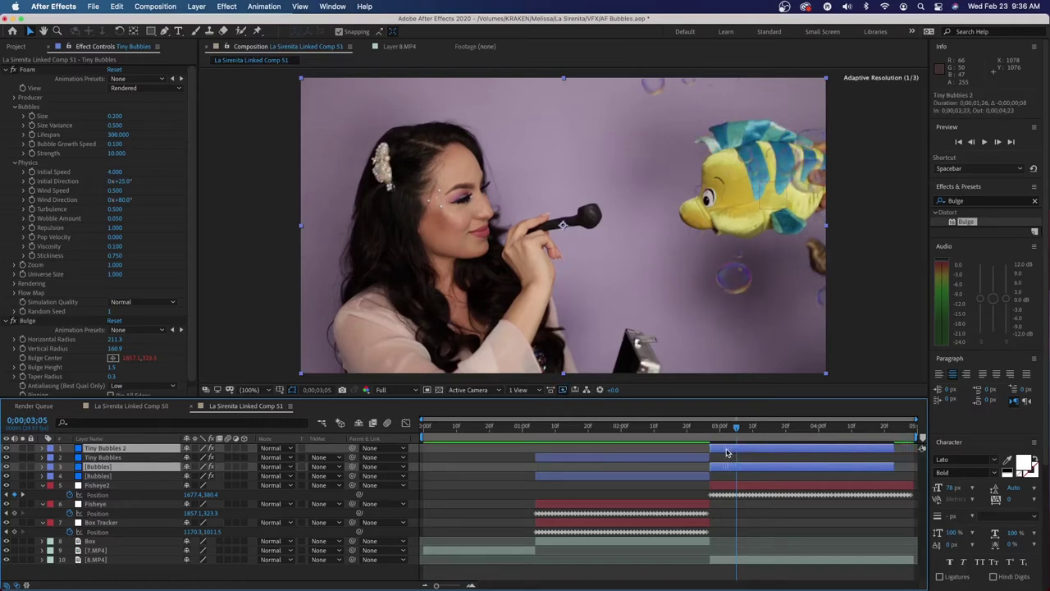
drag(894, 447, 913, 447)
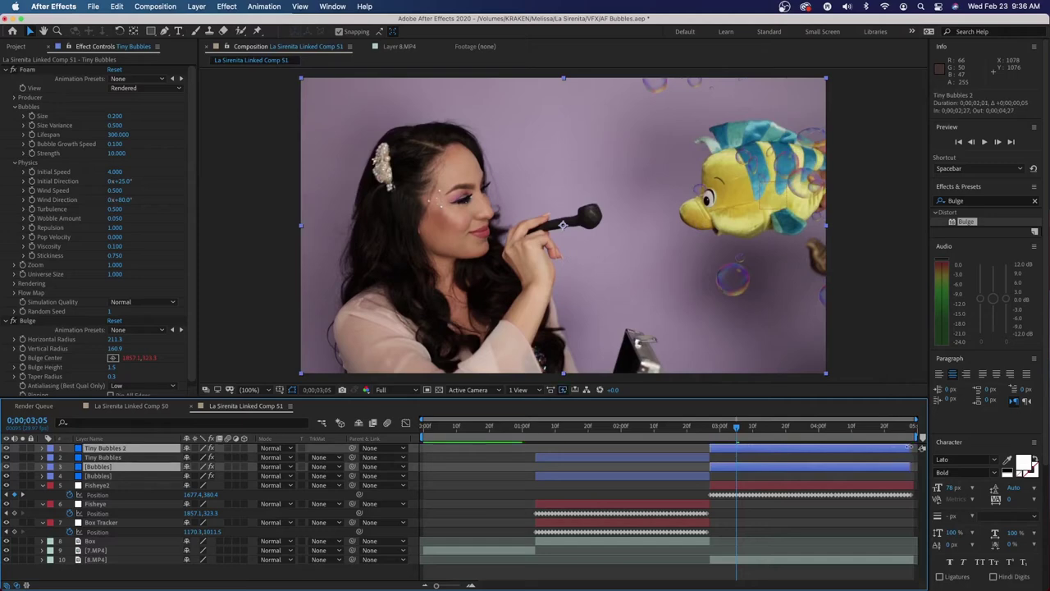
Step: At 0;00;02;29, link the duplicated Bubbles layer's Bulge Center to the Fisheye2 null's Position with an expression
click(717, 428)
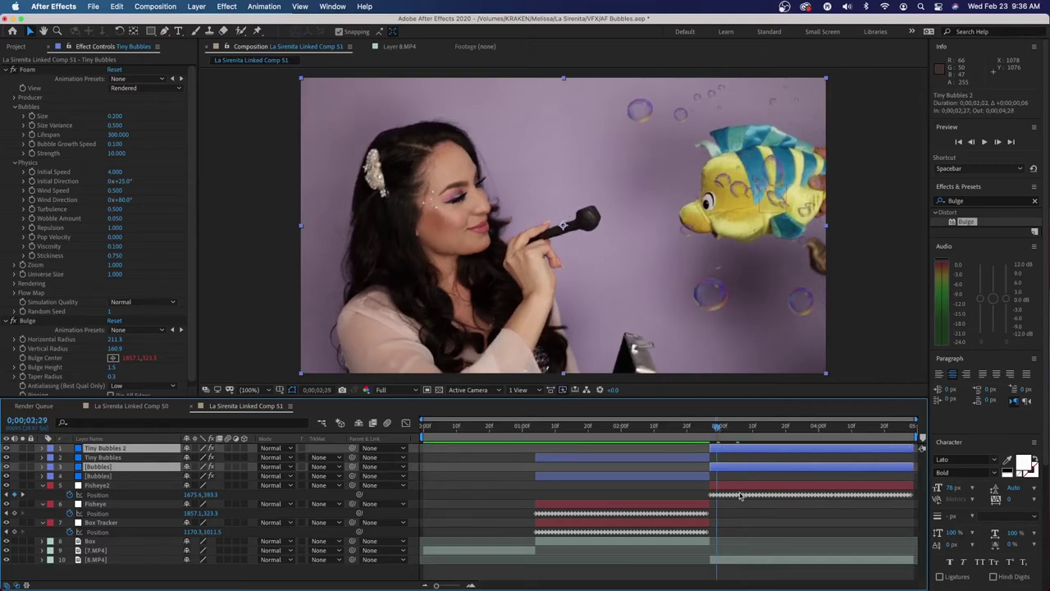
click(736, 578)
click(781, 466)
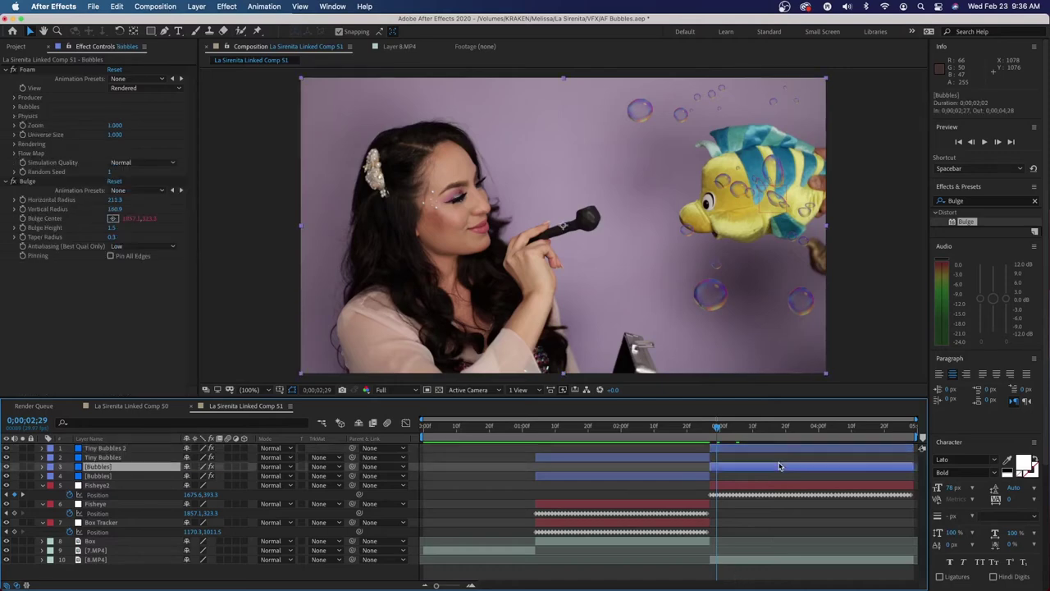
alt+click(23, 219)
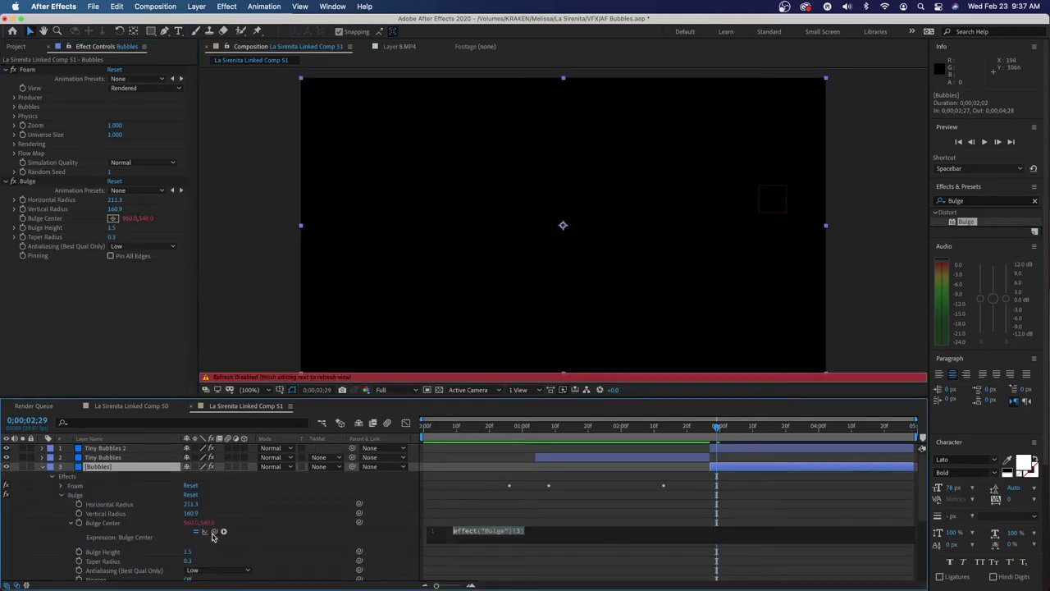
drag(215, 533, 113, 511)
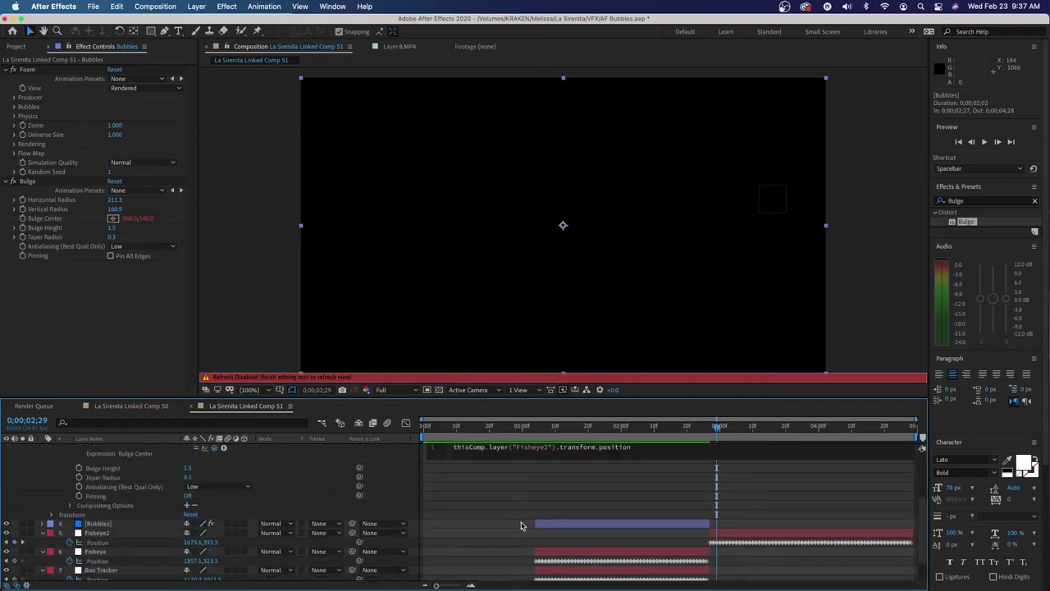
click(128, 351)
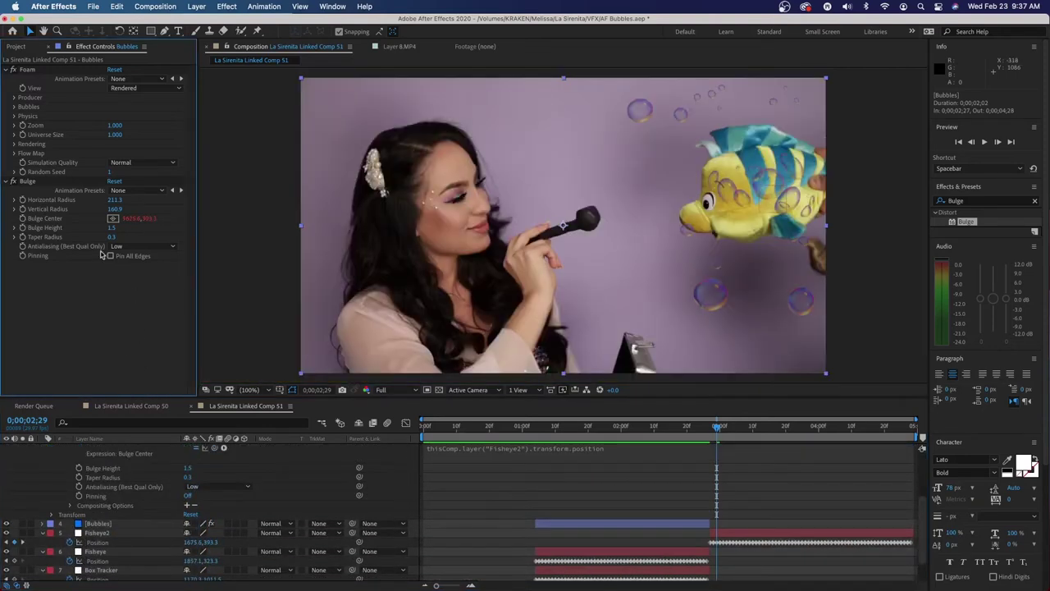
Step: Enlarge the Bulge around the fish to a Horizontal Radius of about 225.6 and a Vertical Radius of about 198.7
click(56, 182)
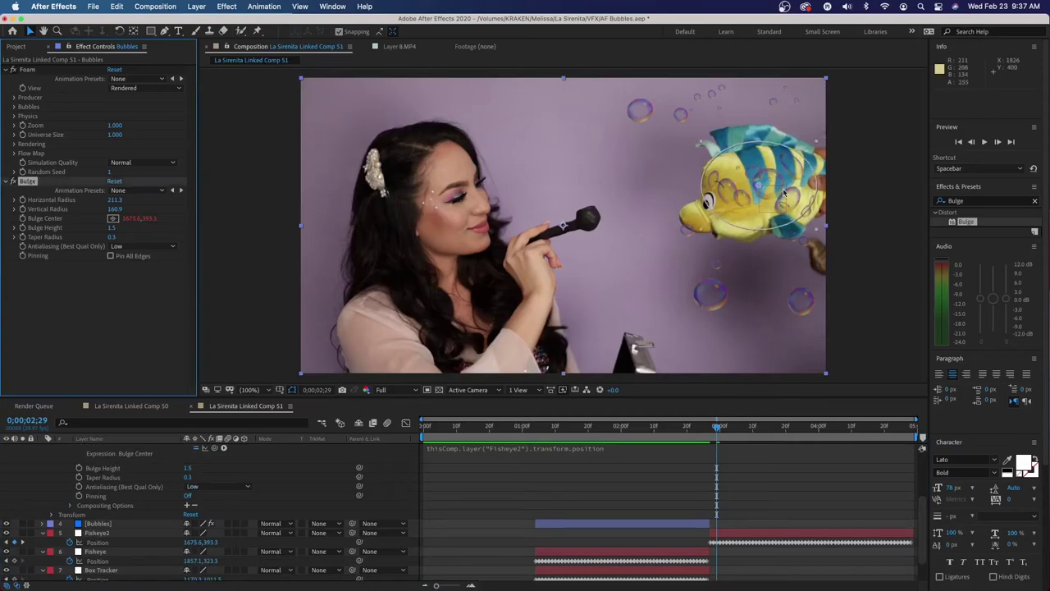
click(703, 231)
drag(702, 232, 697, 242)
Step: At 0;00;03;08, set the duplicated Bubbles layer's Initial Direction to 32°, and preview from 0;00;02;27
drag(719, 428, 746, 427)
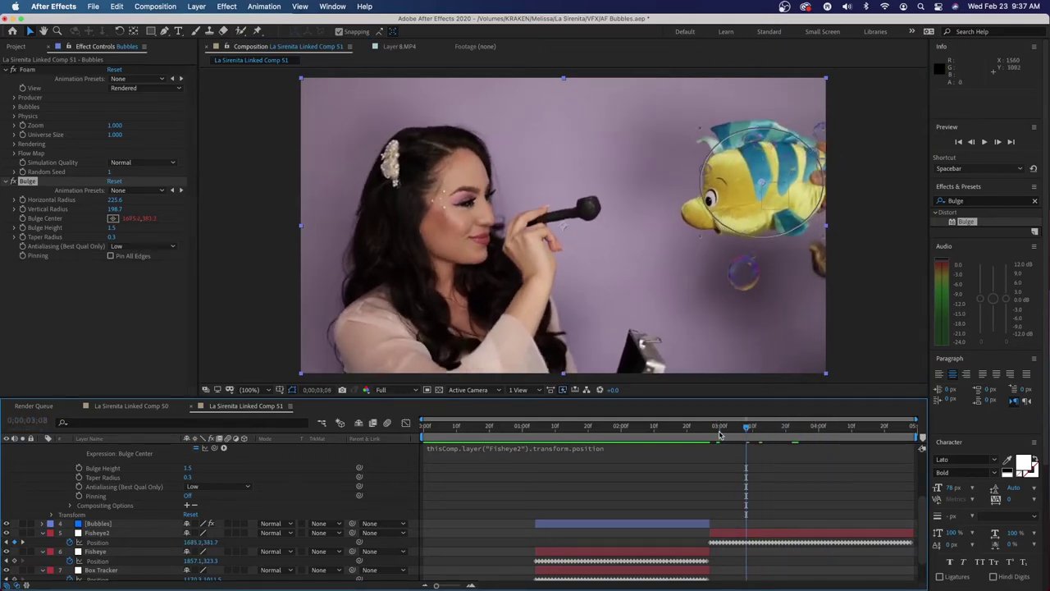
click(15, 115)
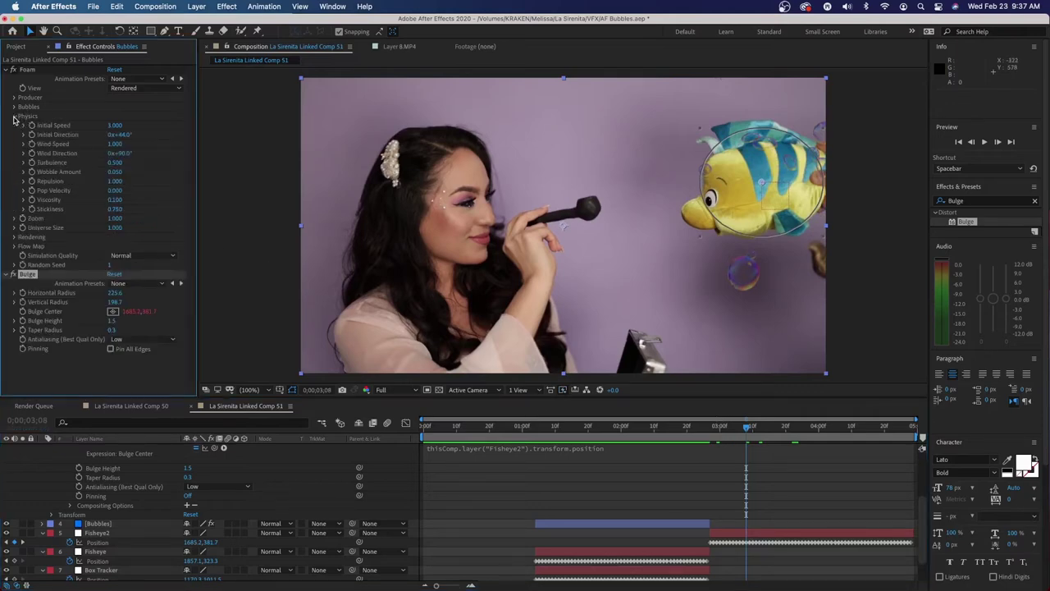
click(121, 134)
drag(116, 134, 114, 136)
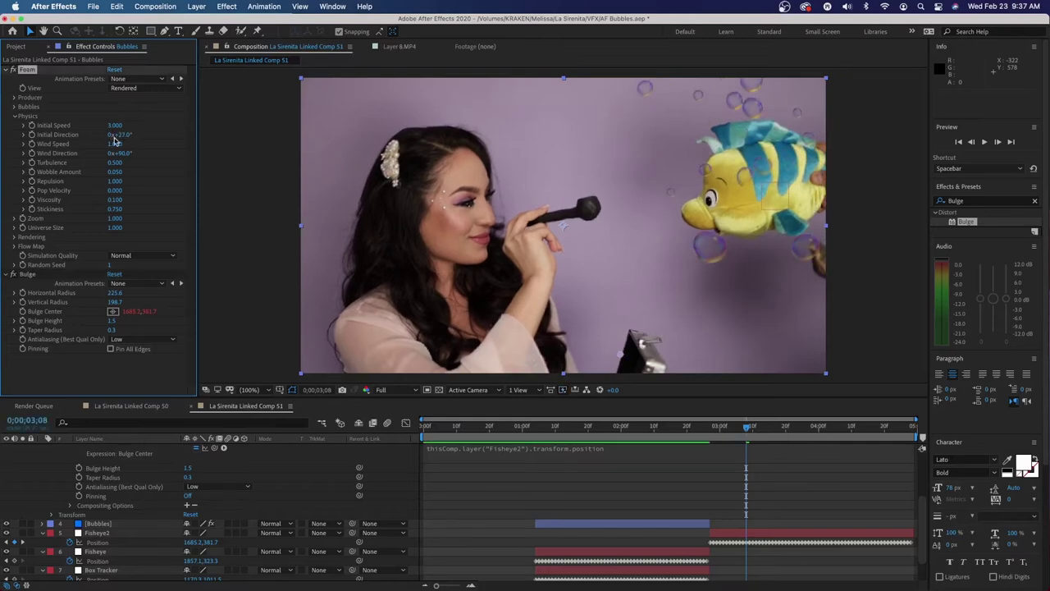
drag(125, 134, 126, 134)
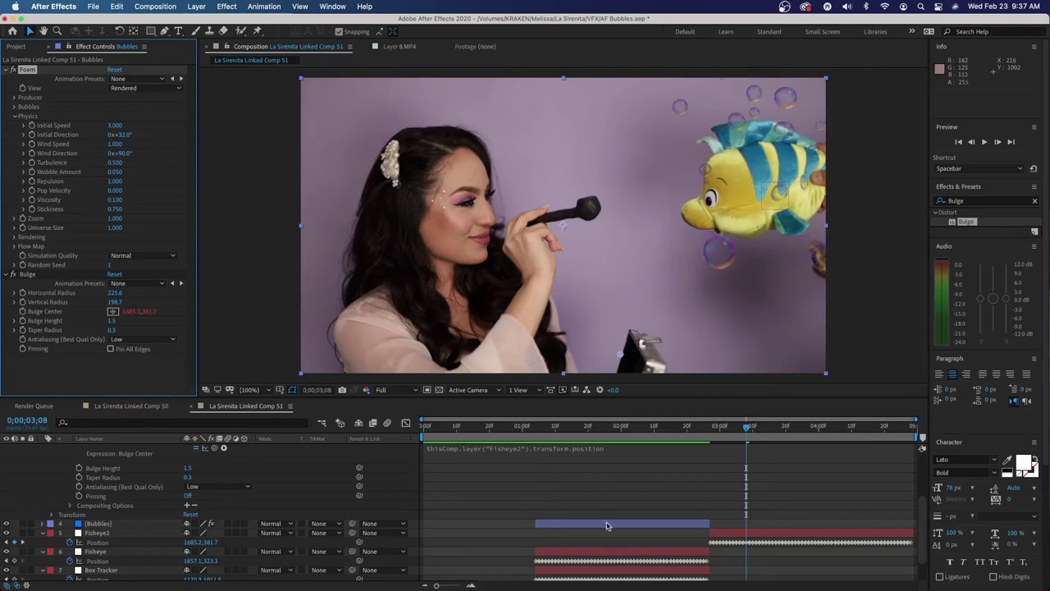
click(710, 427)
key(space)
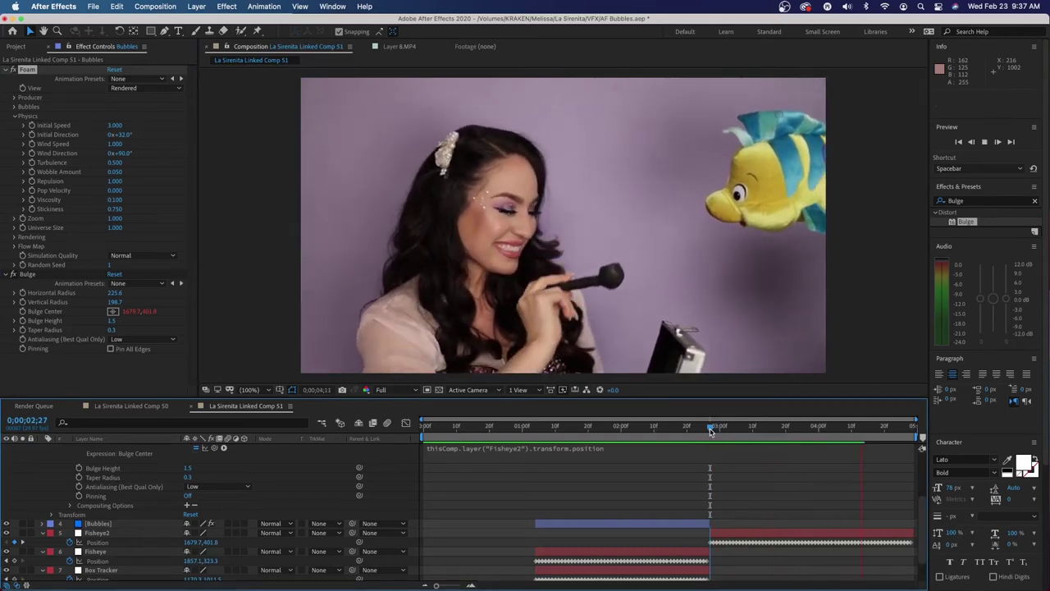
Step: At 0;00;03;15, shift all Fisheye2 Position keyframes by about -48, 52 px over the fish's body, and preview from 0;00;02;27
click(721, 428)
drag(720, 428, 769, 435)
click(57, 278)
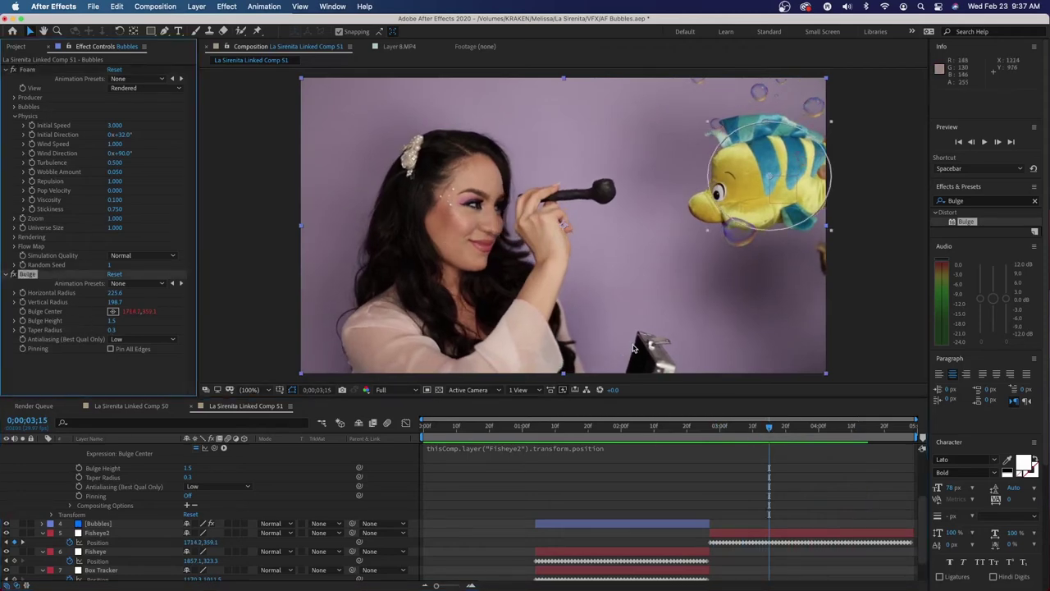
drag(704, 543, 928, 551)
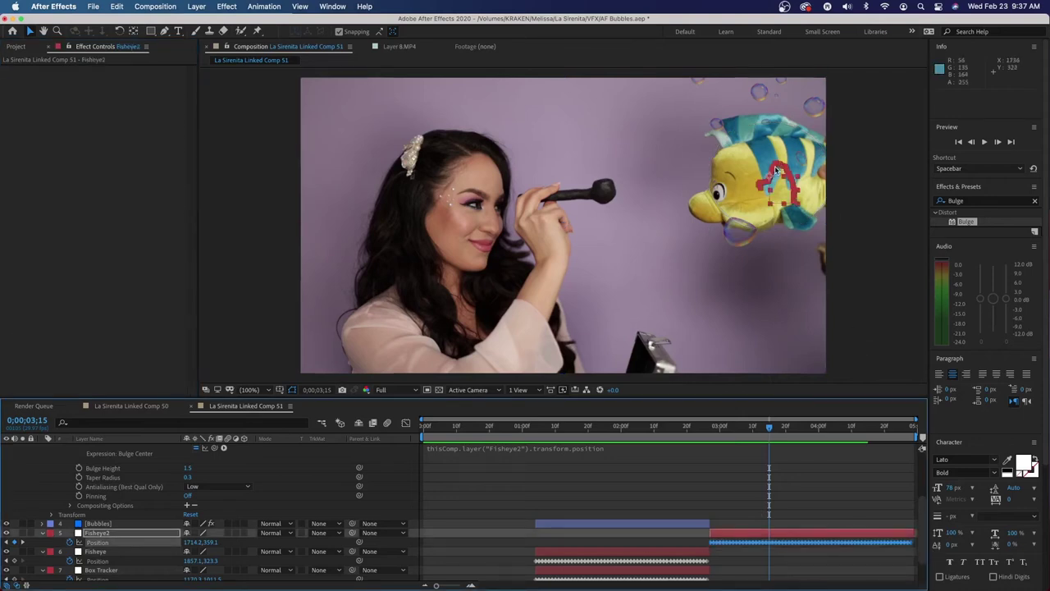
drag(770, 176, 757, 192)
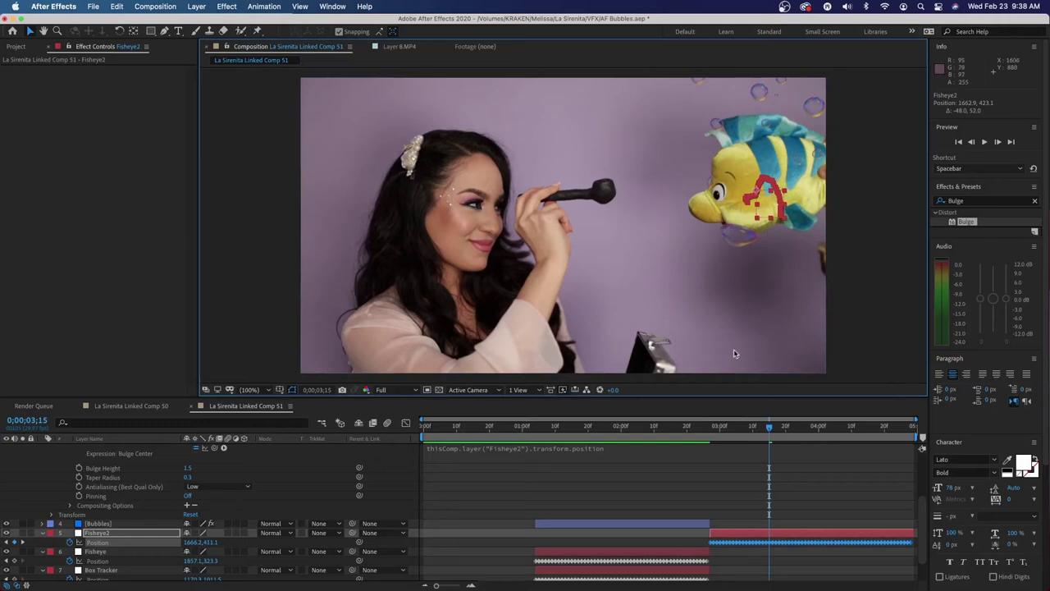
click(711, 429)
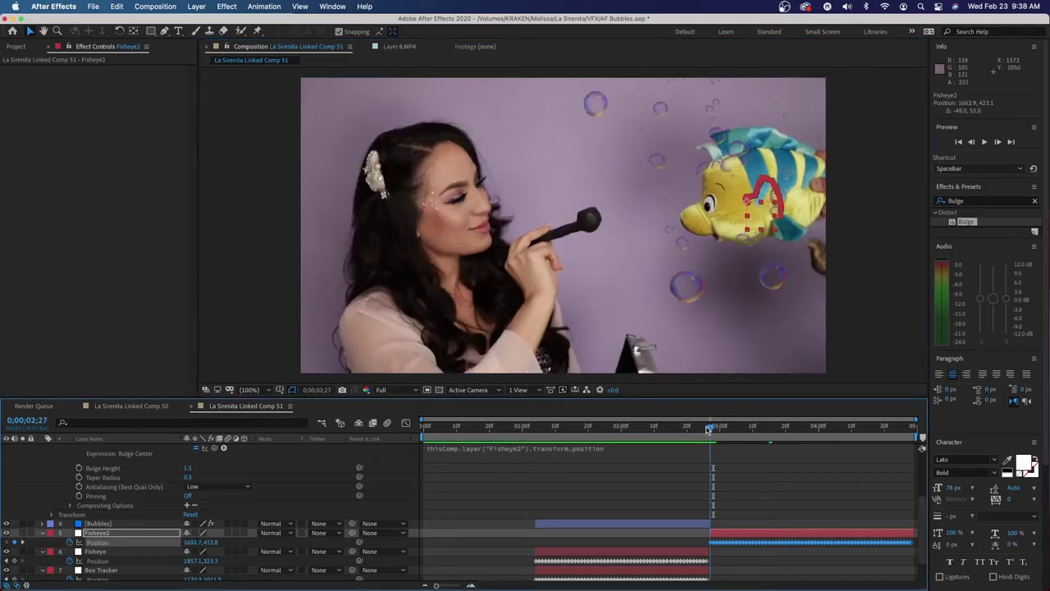
key(space)
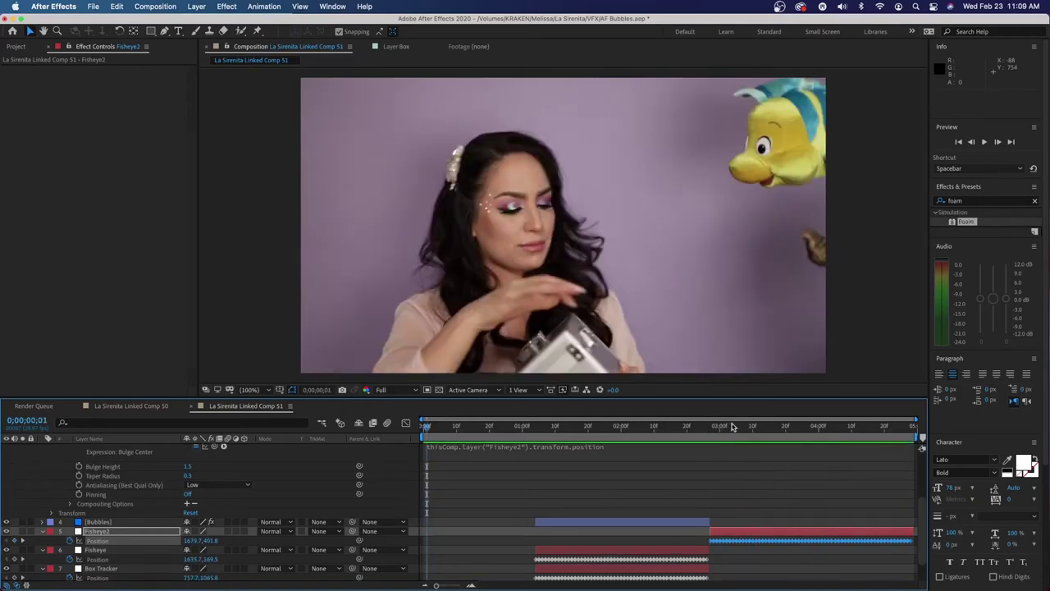
Step: Split the 8.MP4 clip at 0;00;03;13 and again at 0;00;03;20
drag(733, 427, 772, 427)
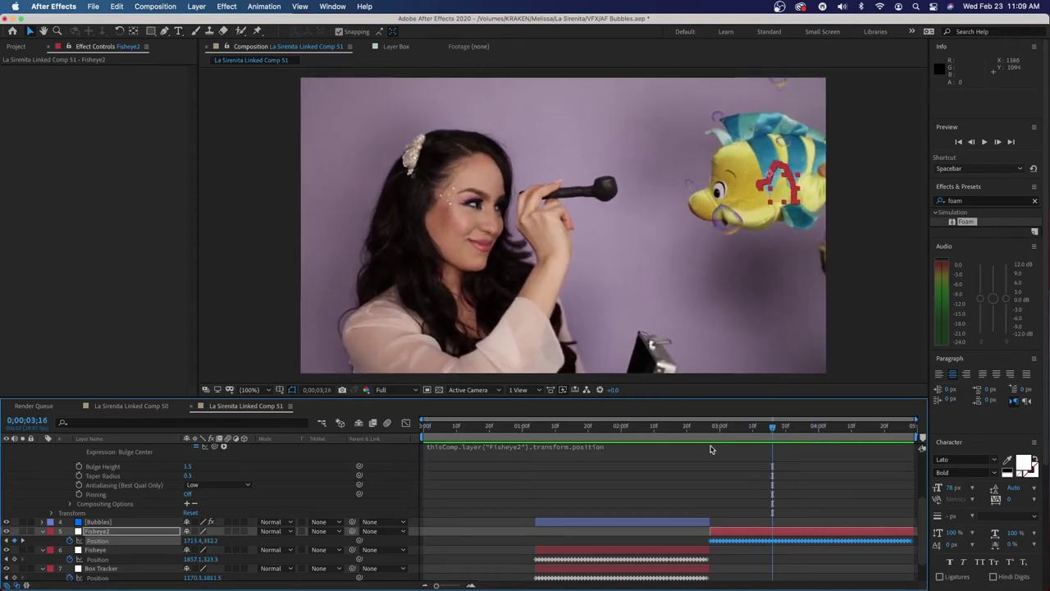
scroll(710, 449, down, 2)
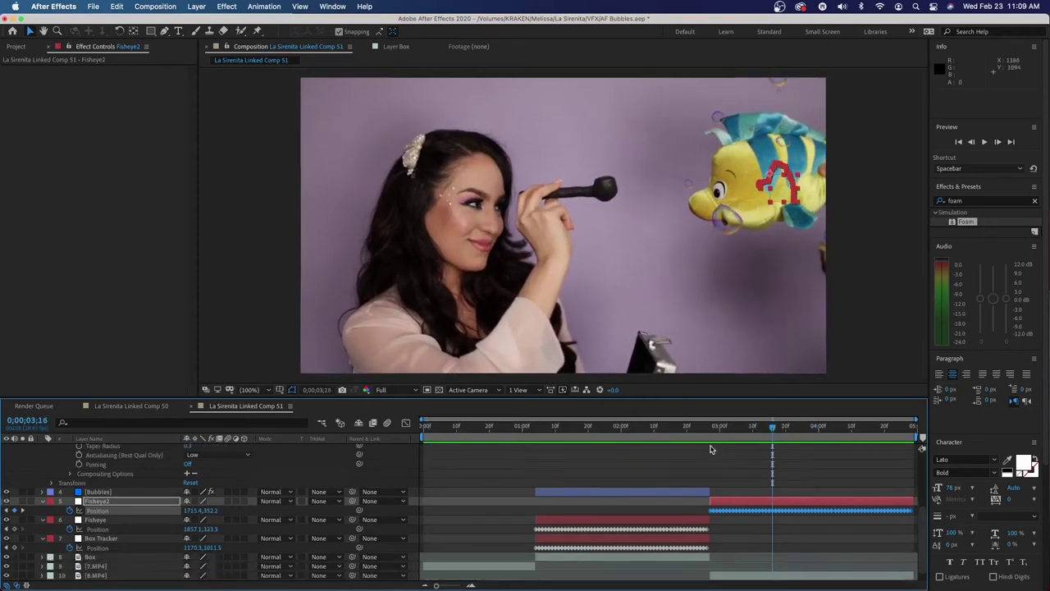
click(781, 577)
drag(771, 430, 762, 433)
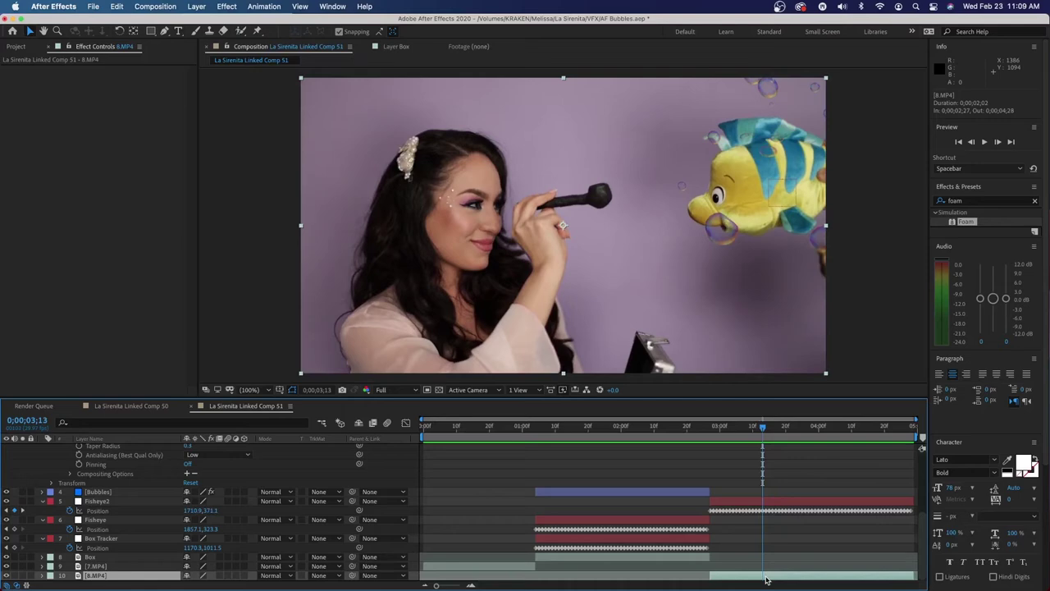
key(alt+bracketleft)
drag(762, 430, 786, 433)
key(alt+bracketleft)
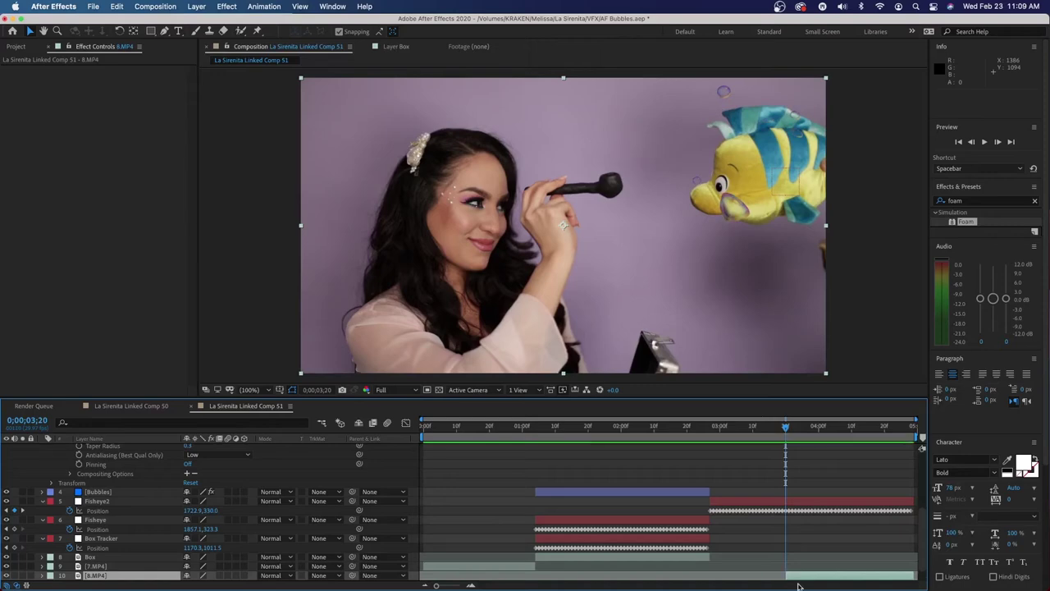
Step: Rename the short middle segment of 8.MP4 as pipe, and duplicate that layer
scroll(786, 541, down, 2)
click(779, 567)
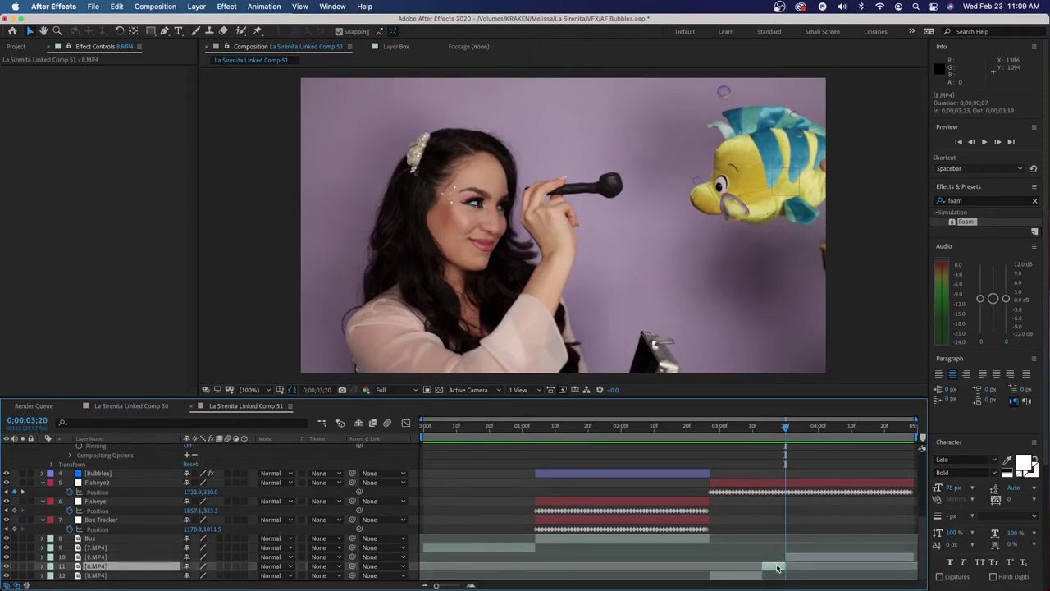
key(Return)
text(pipe)
key(Return)
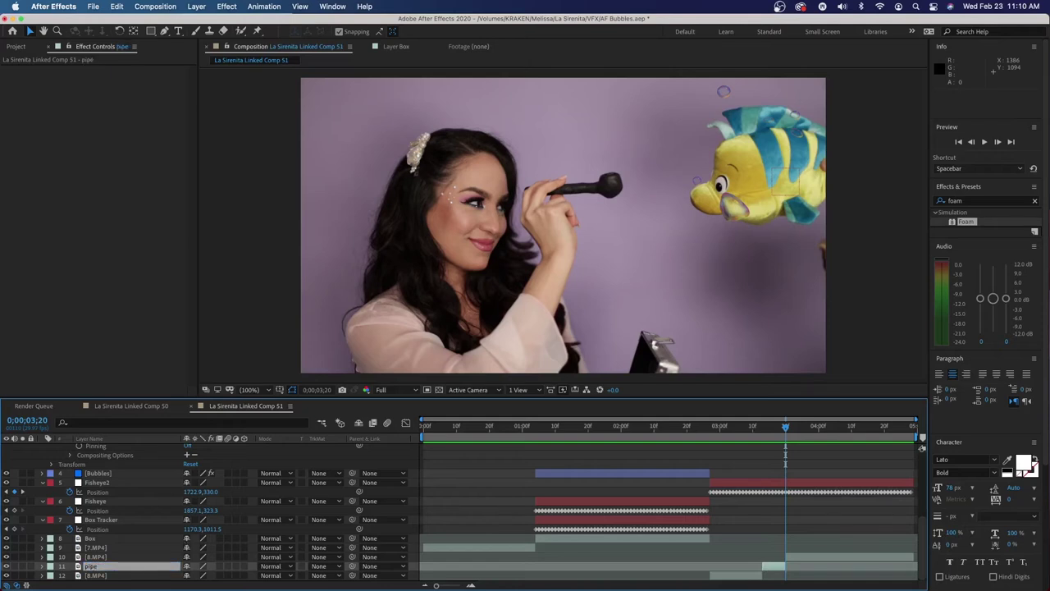
key(super+d)
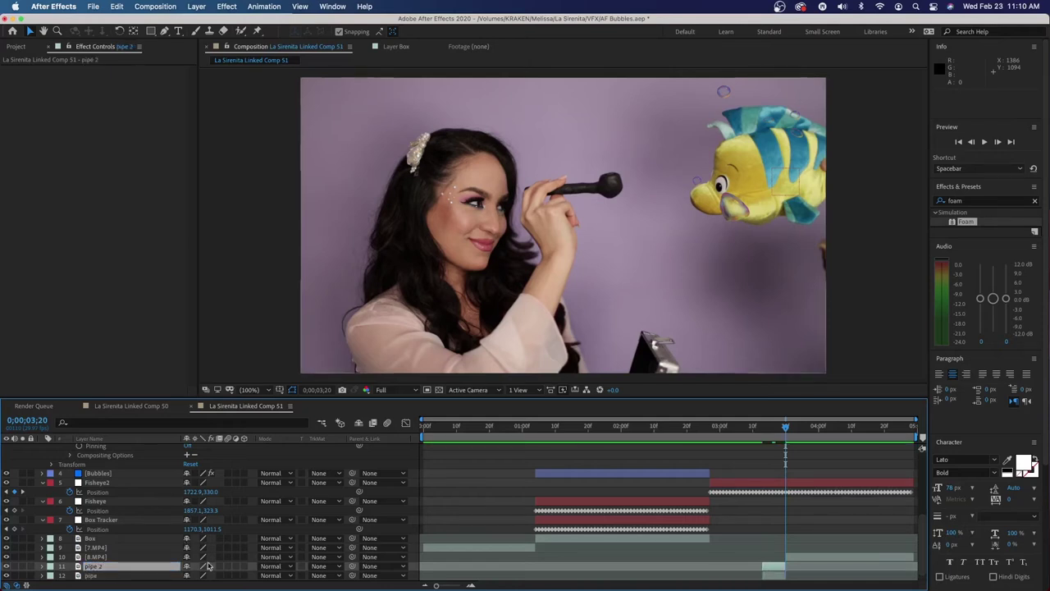
Step: At 0;00;03;16, draw a closed five-point Pen mask around the pipe's bowl on the pipe 2 layer
click(760, 430)
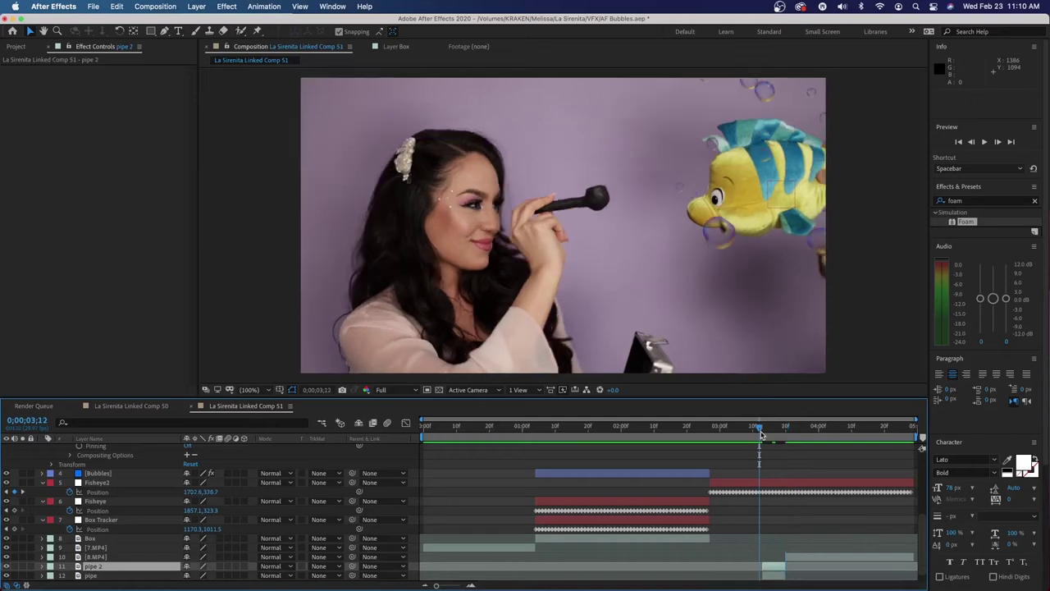
drag(760, 435, 771, 435)
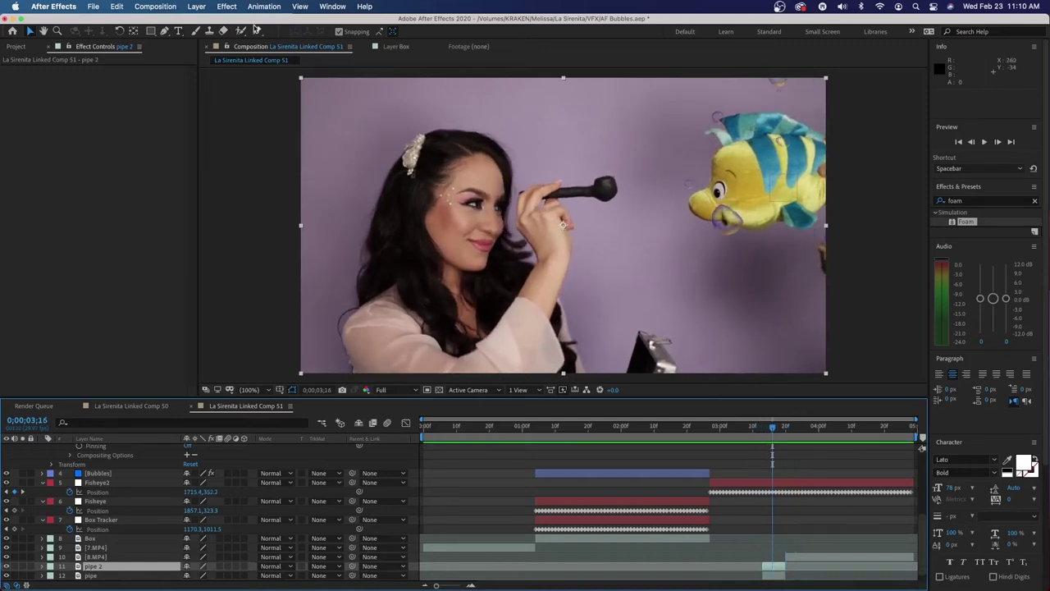
click(164, 30)
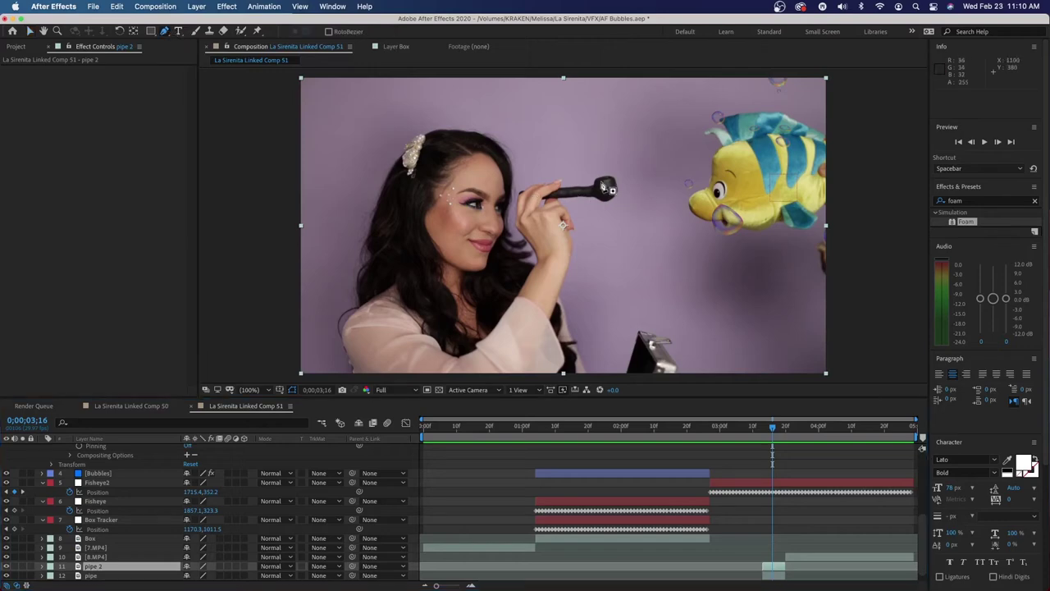
click(597, 179)
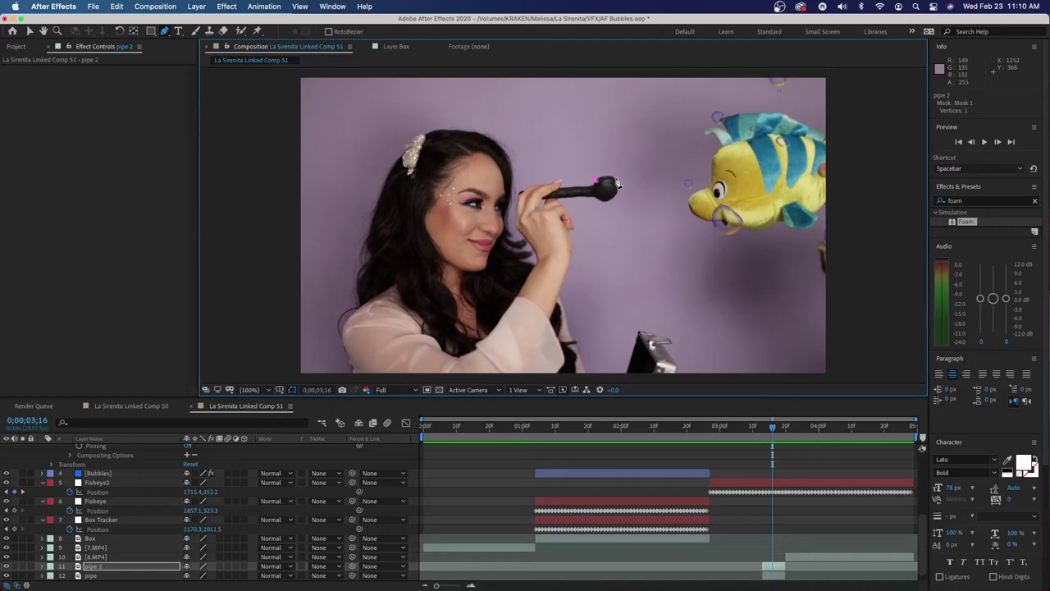
click(612, 182)
mouse_move(616, 195)
mouse_down()
mouse_move(607, 207)
mouse_move(596, 195)
mouse_up()
click(597, 188)
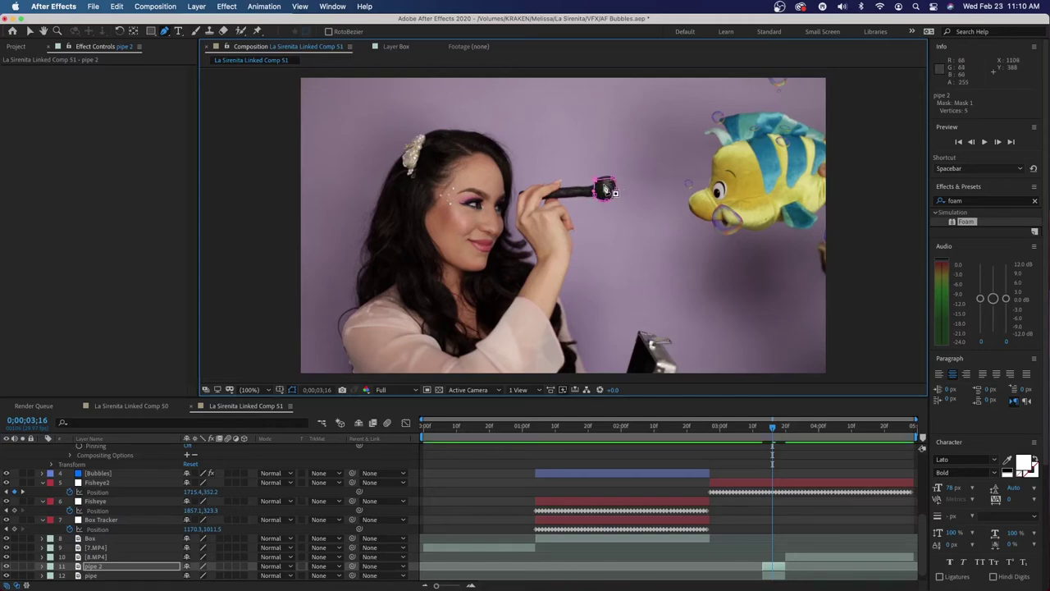
Step: Zoomed in at 200%, adjust the pipe 2 mask's points and curves to follow the bowl's rim and rounded underside
key(period)
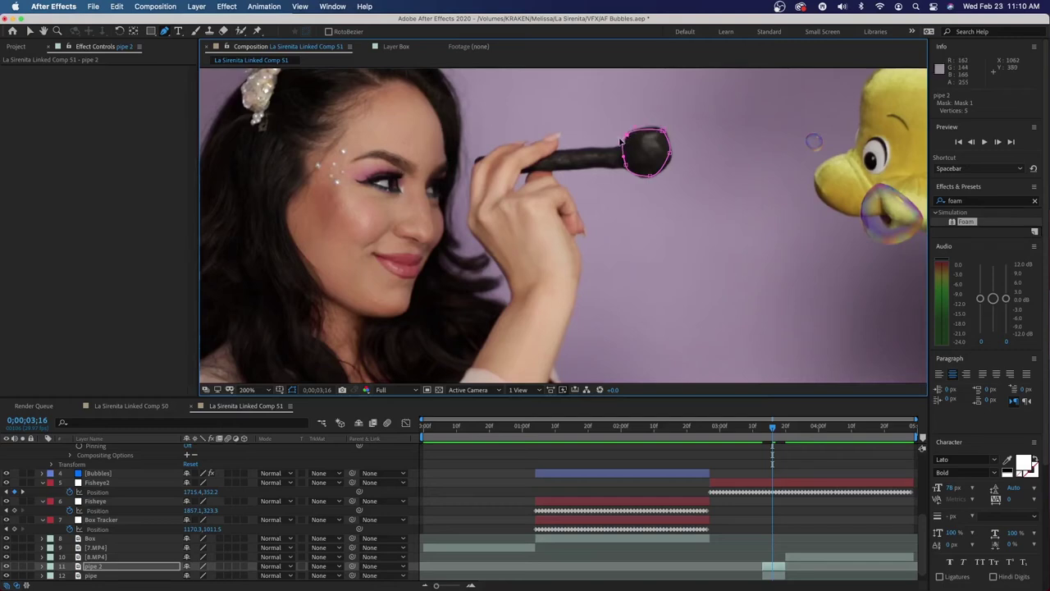
drag(620, 144, 635, 134)
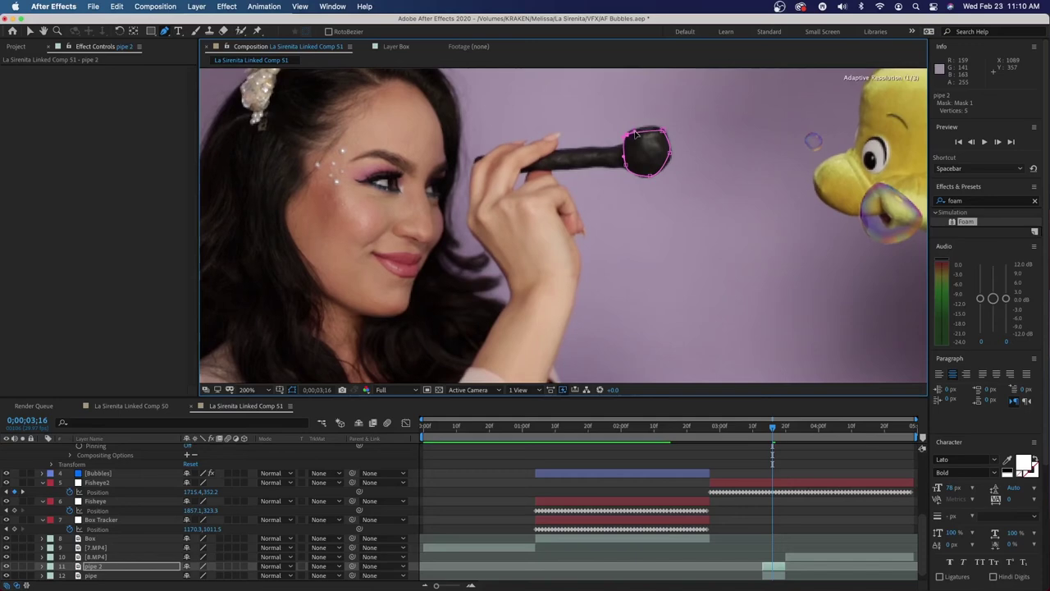
click(665, 132)
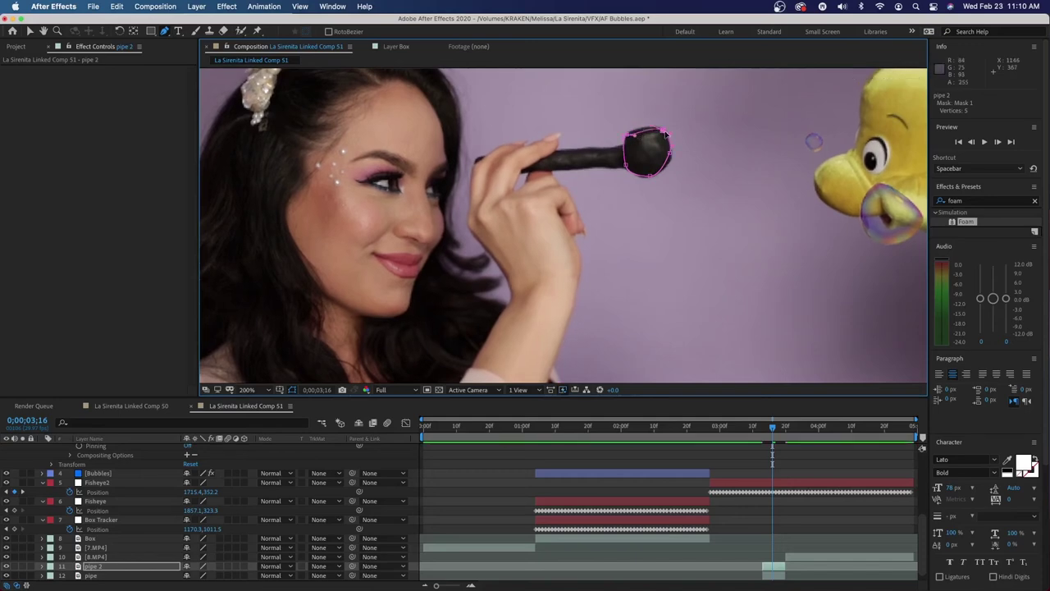
drag(671, 136, 654, 132)
drag(670, 158, 644, 178)
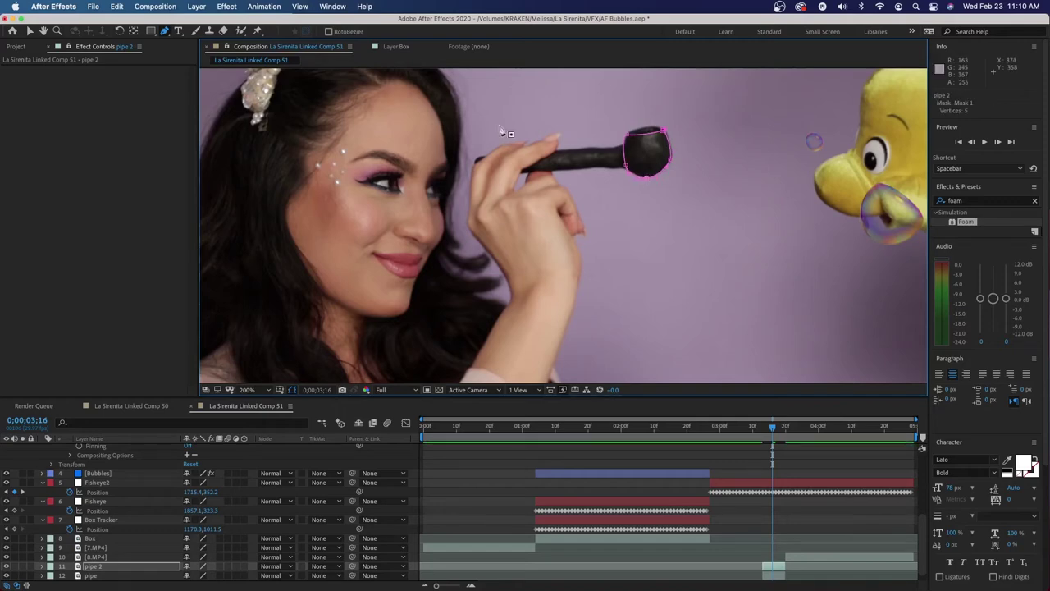
Step: Keyframe pipe 2's Mask Path at 0;00;03;16, and reposition the mask over the bowl at 0;00;03;13
click(33, 31)
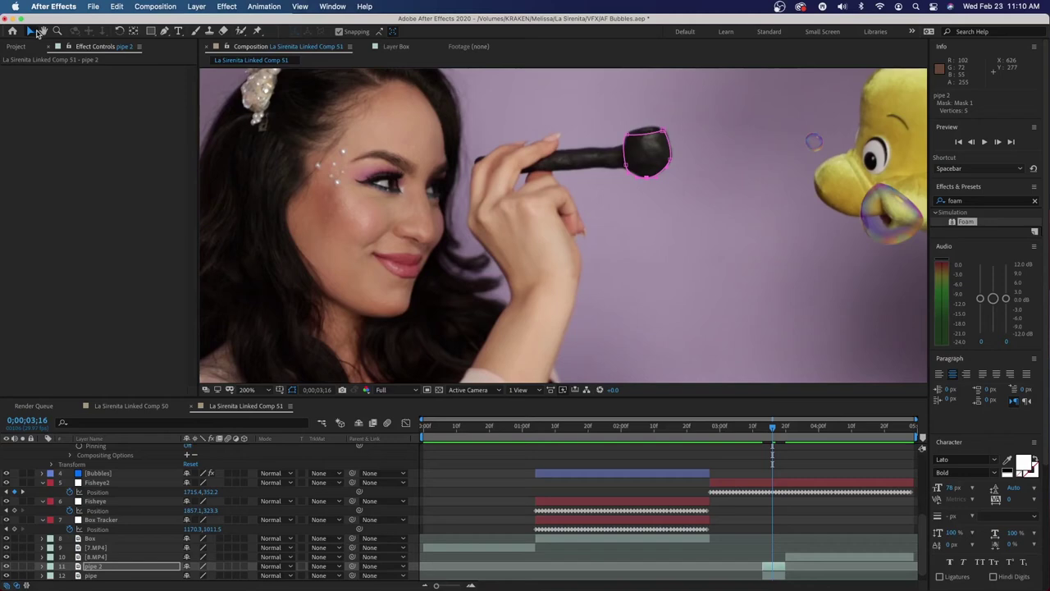
key(m)
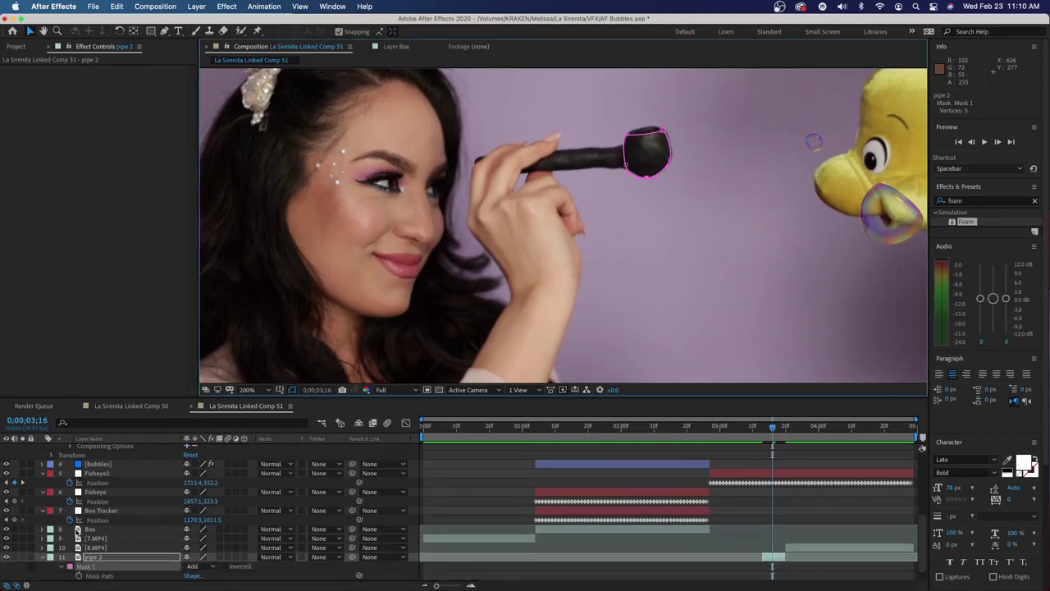
click(80, 576)
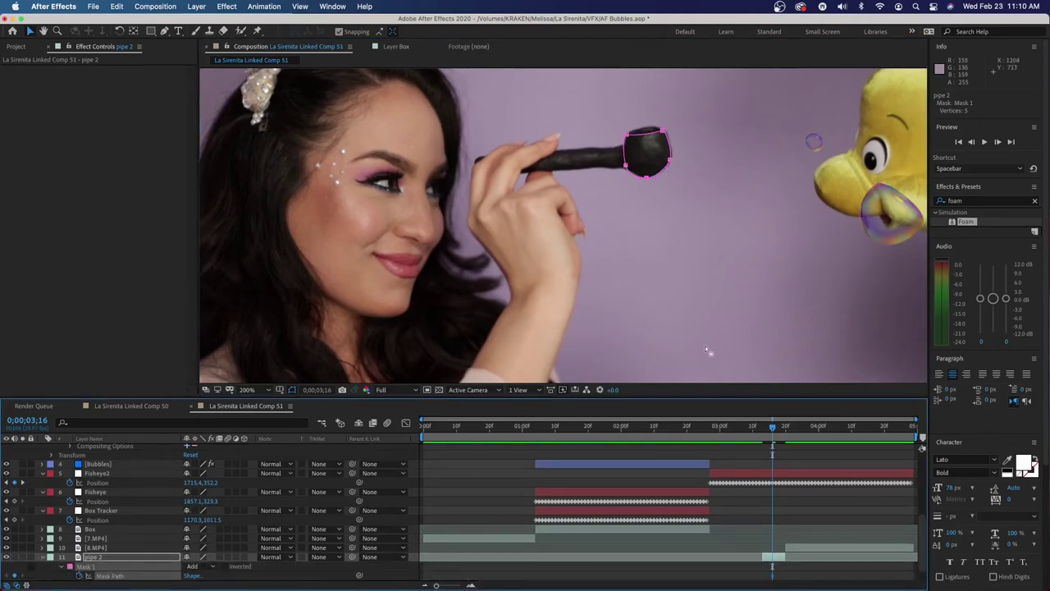
drag(772, 429, 762, 430)
drag(647, 178, 638, 193)
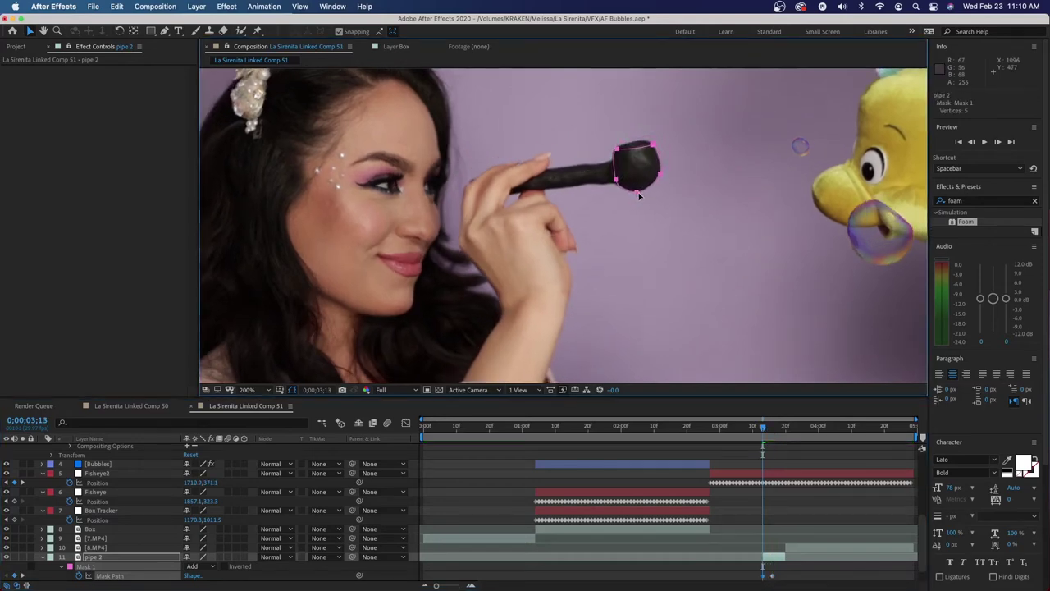
Step: Reposition pipe 2's mask over the bowl at 0;00;03;19 and 0;00;03;18, and check the fit at 0;00;03;17
drag(765, 427, 783, 427)
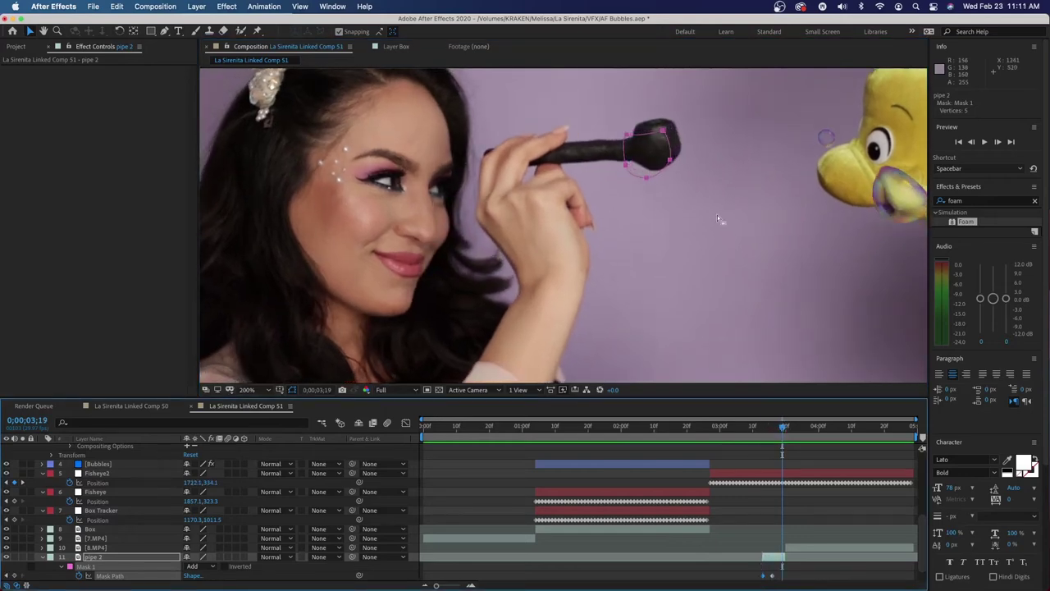
drag(648, 179, 656, 170)
mouse_move(782, 429)
mouse_down()
mouse_move(768, 431)
mouse_move(780, 431)
mouse_up()
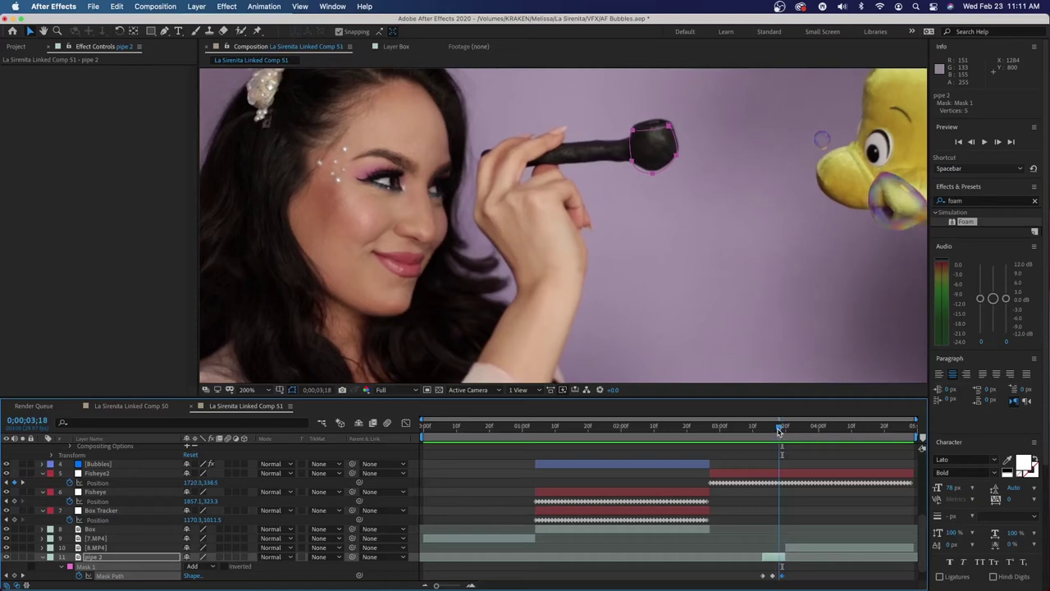
drag(655, 173, 654, 172)
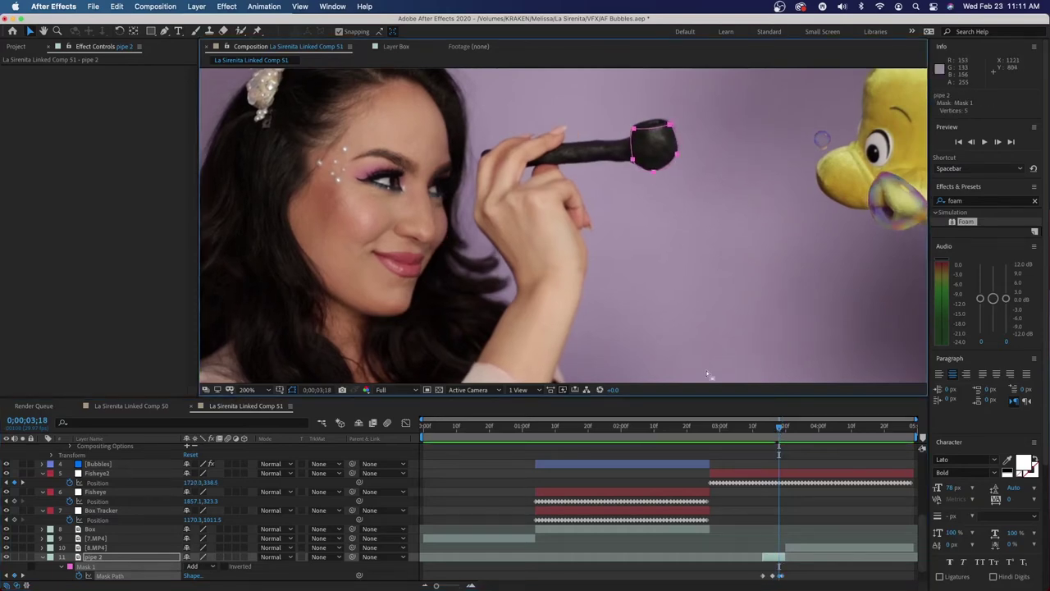
mouse_move(780, 428)
mouse_down()
mouse_move(760, 435)
mouse_move(775, 435)
mouse_up()
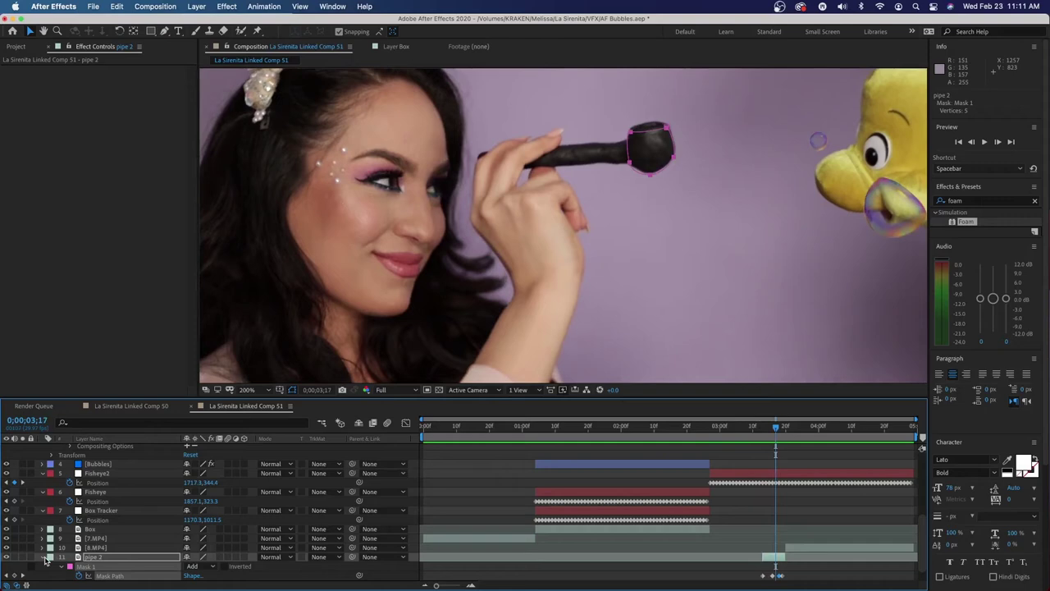
Step: Collapse the expanded properties of all layers in the timeline
click(43, 558)
click(45, 514)
click(44, 500)
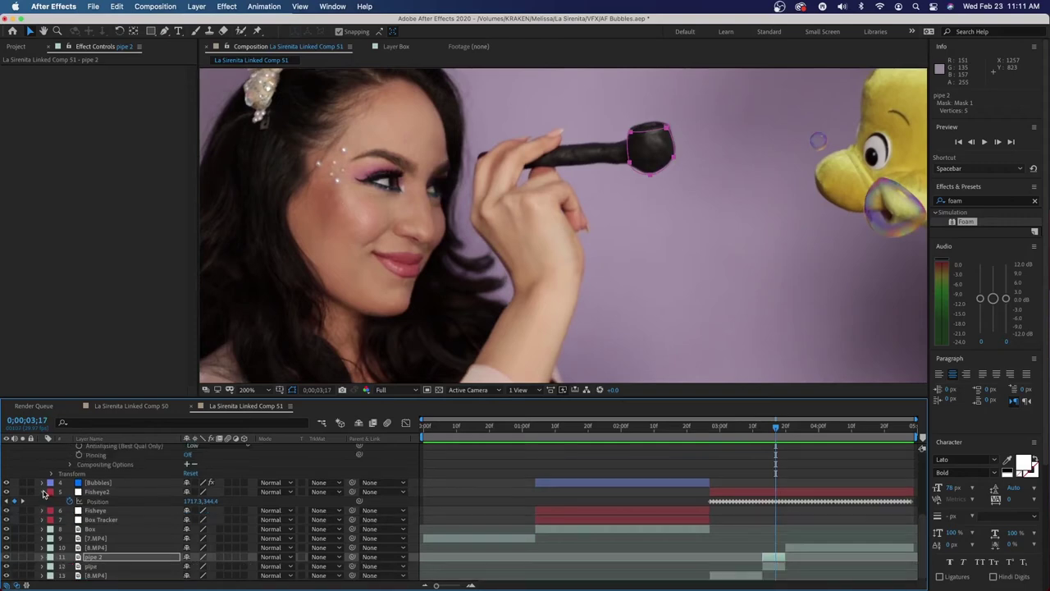
click(43, 494)
click(45, 457)
click(43, 457)
click(43, 457)
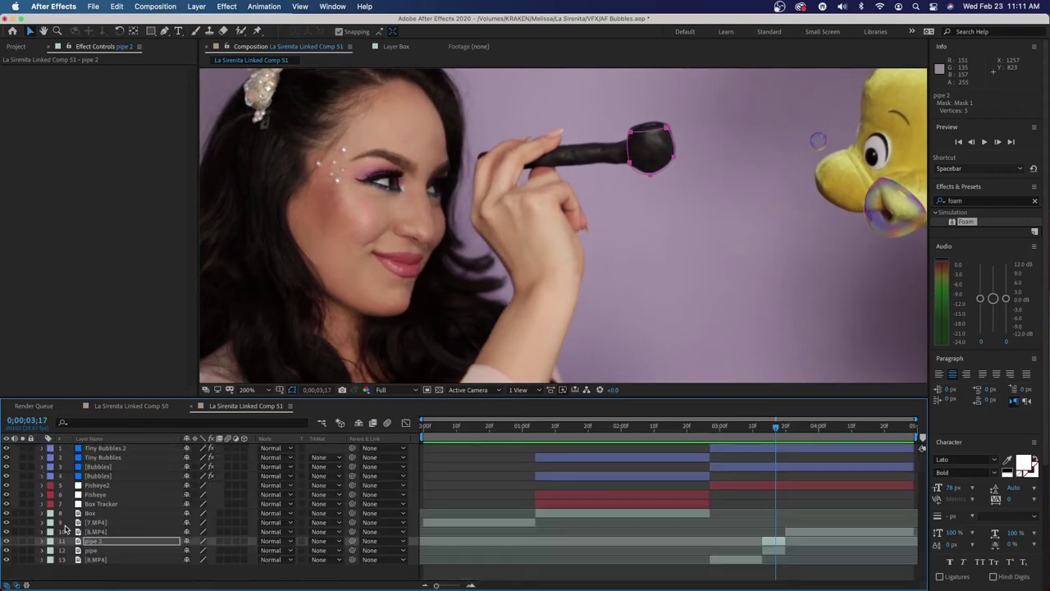
Step: Create a new blue 1920 x 1080 px solid named Pipe Bubbles
right_click(77, 580)
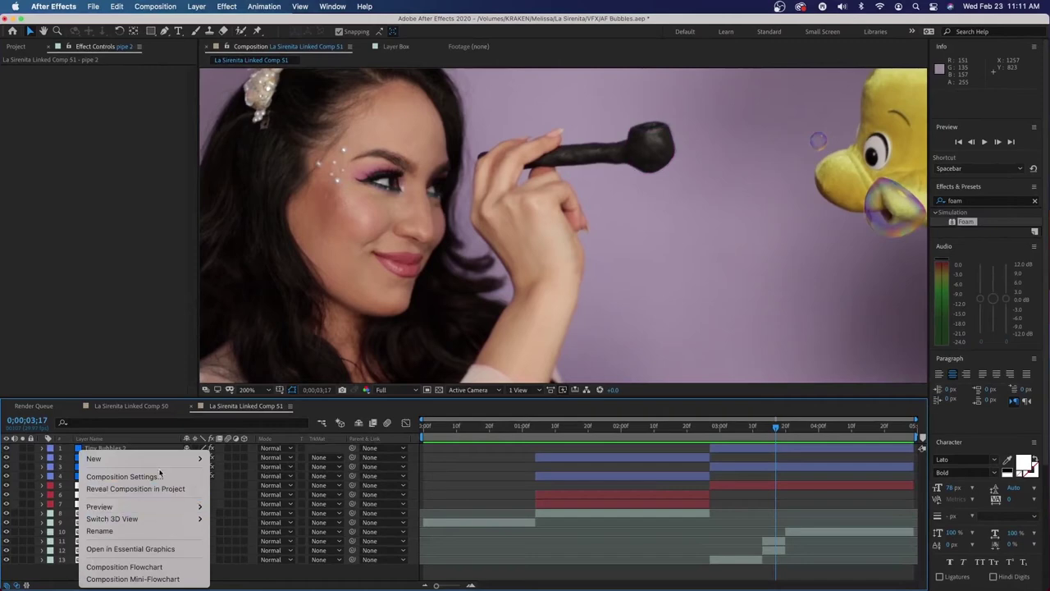
mouse_move(197, 457)
click(247, 483)
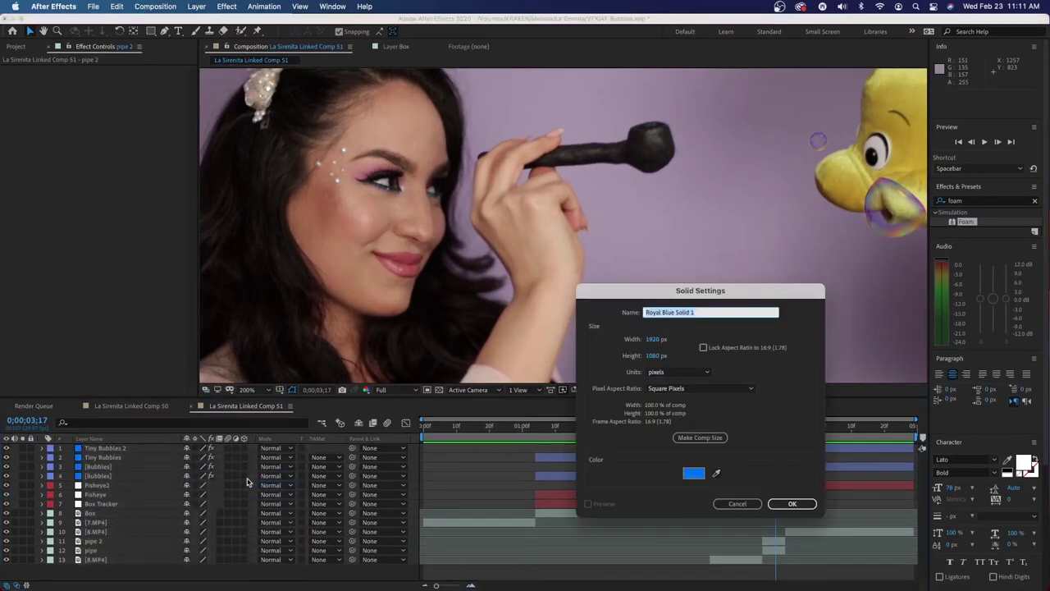
text(Pipe Bubbles)
key(Return)
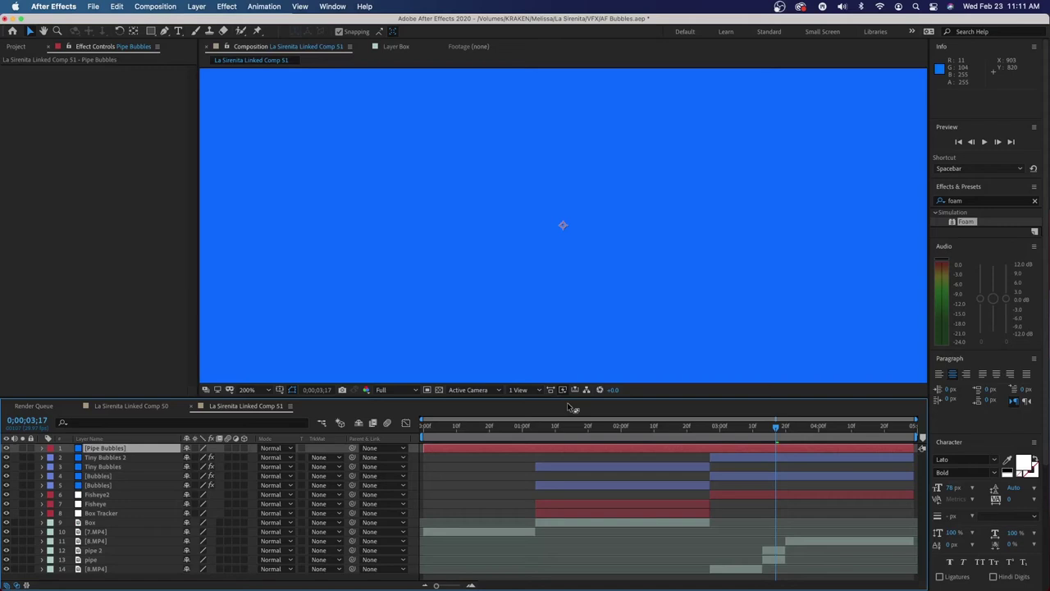
Step: Move the Pipe Bubbles layer down the stack between the pipe 2 and pipe layers
key(super+bracketleft)
key(super+bracketleft)
key(super+bracketleft)
key(super+bracketleft)
key(super+bracketleft)
key(super+bracketleft)
key(super+bracketleft)
key(super+bracketleft)
key(super+bracketleft)
key(super+bracketleft)
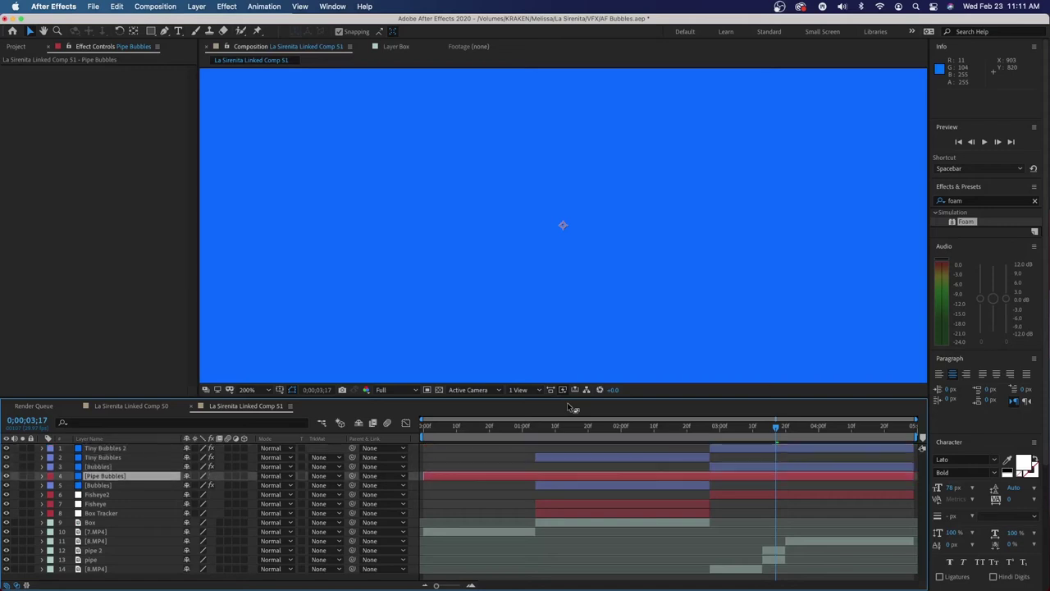
key(super+bracketleft)
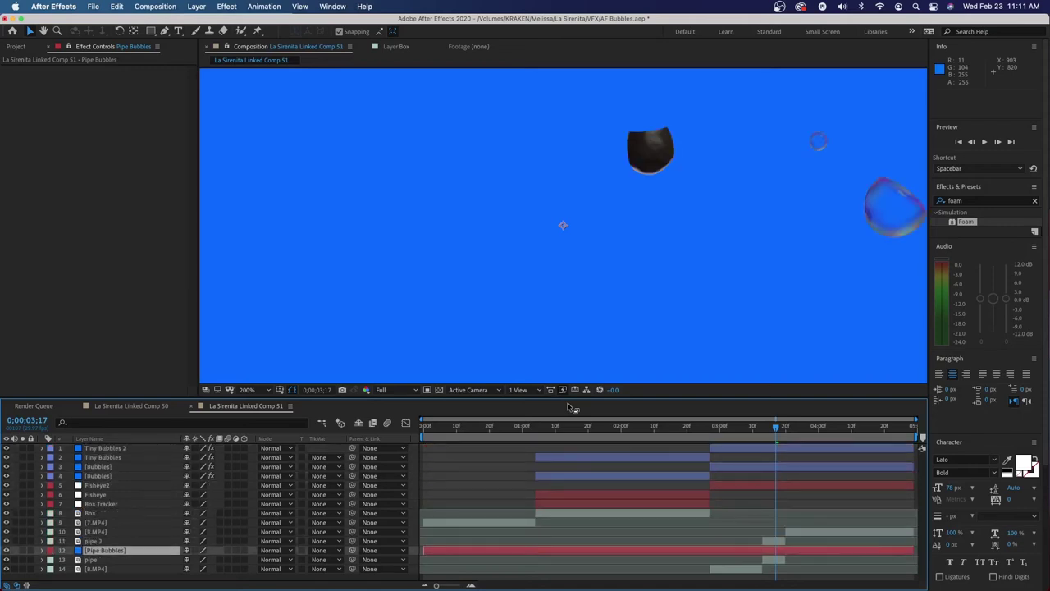
Step: Give the Pipe Bubbles layer a pink label, and trim its start to 0;00;03;13, where pipe 2 begins
click(62, 546)
click(82, 539)
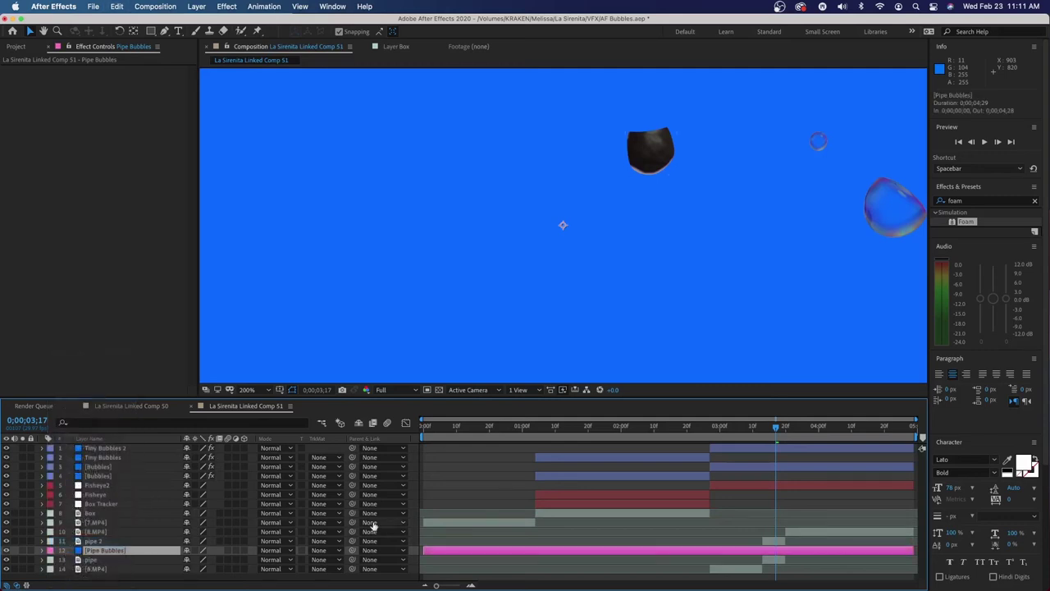
drag(425, 550, 765, 542)
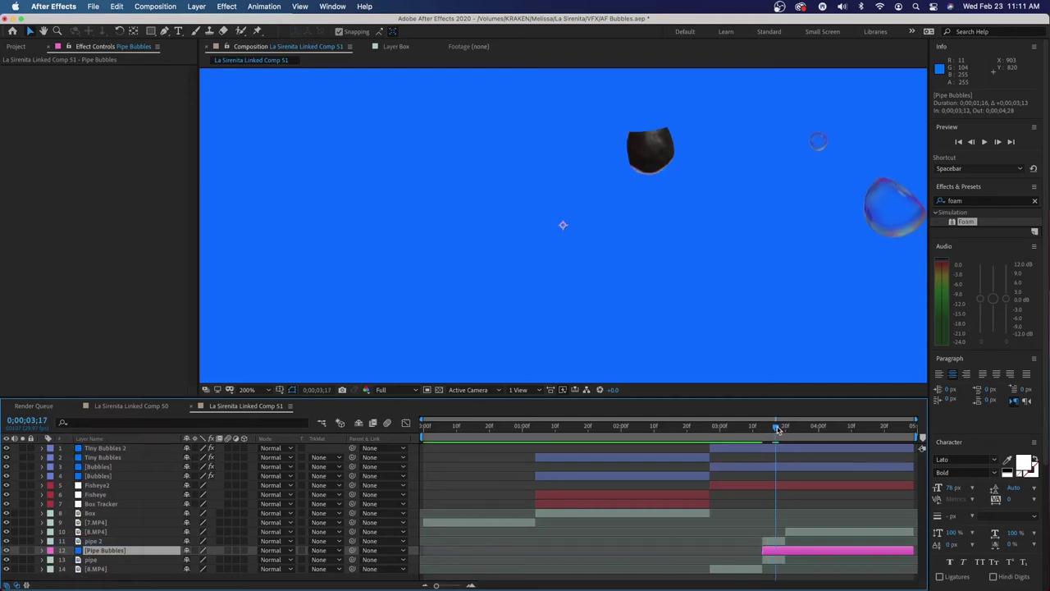
Step: At 0;00;03;14, apply the Foam effect to the Pipe Bubbles layer, and clear the effects search
drag(778, 428, 768, 433)
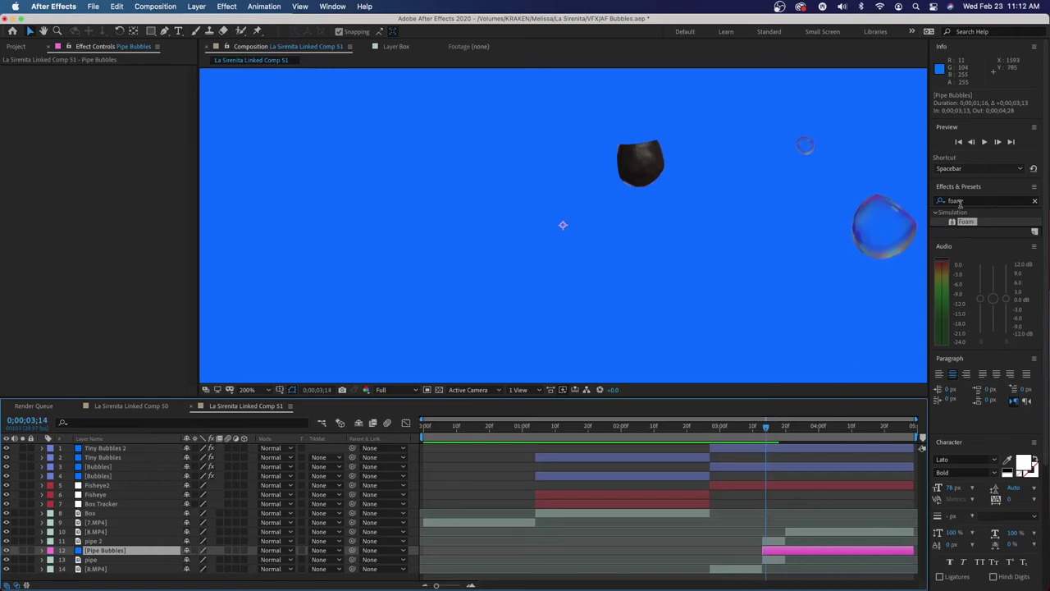
drag(955, 224, 150, 260)
click(1035, 201)
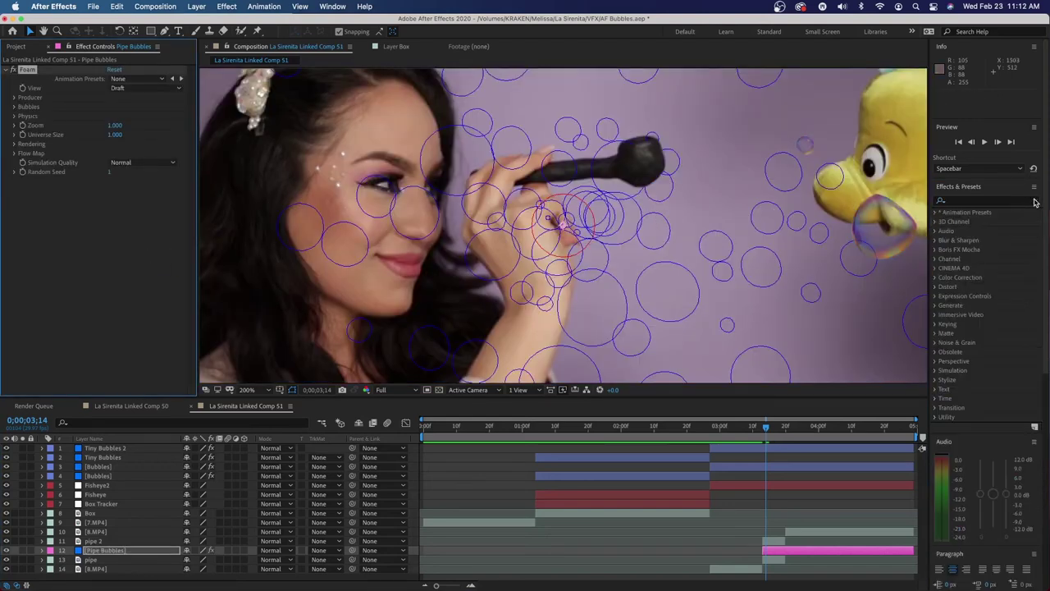
Step: Apply the Bulge effect to the Pipe Bubbles layer, below Foam
click(1024, 202)
text(bulge)
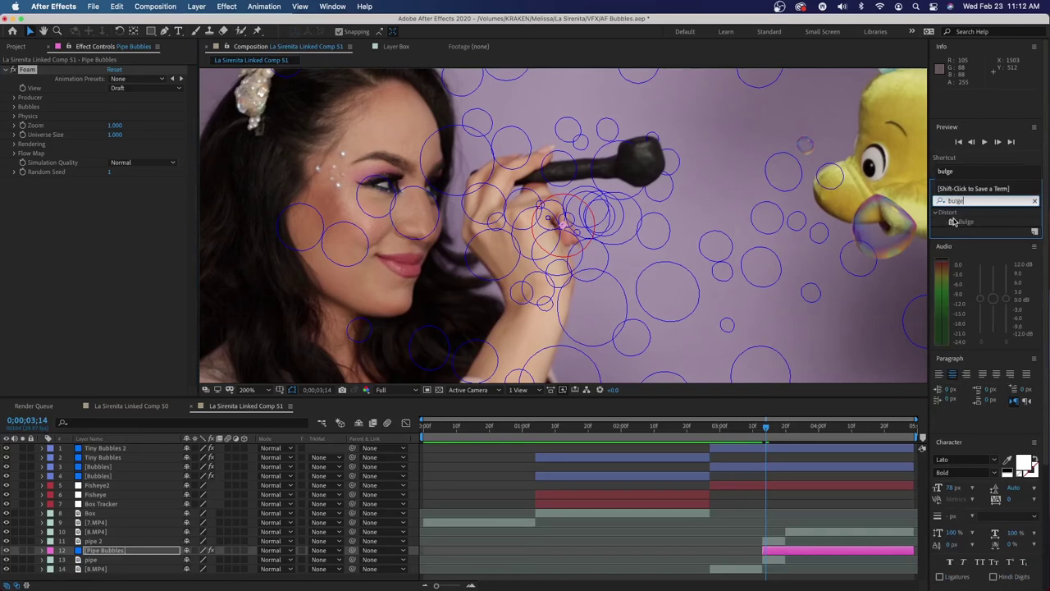
drag(954, 222, 127, 264)
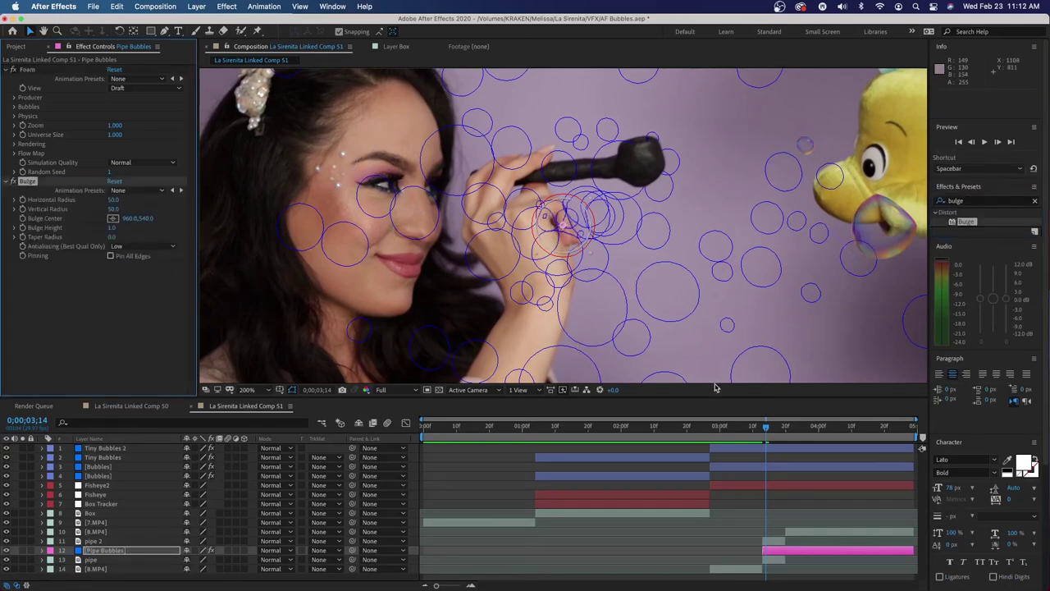
Step: At 0;00;03;13, turn on keyframing for Foam's Production Rate and set it to 0
drag(764, 433, 771, 431)
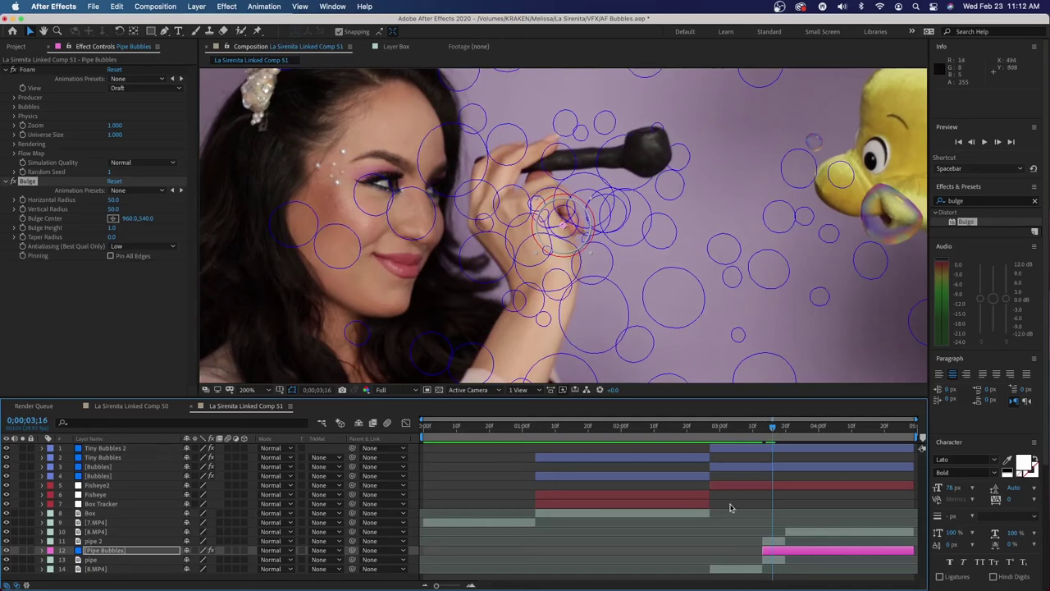
drag(775, 433, 763, 432)
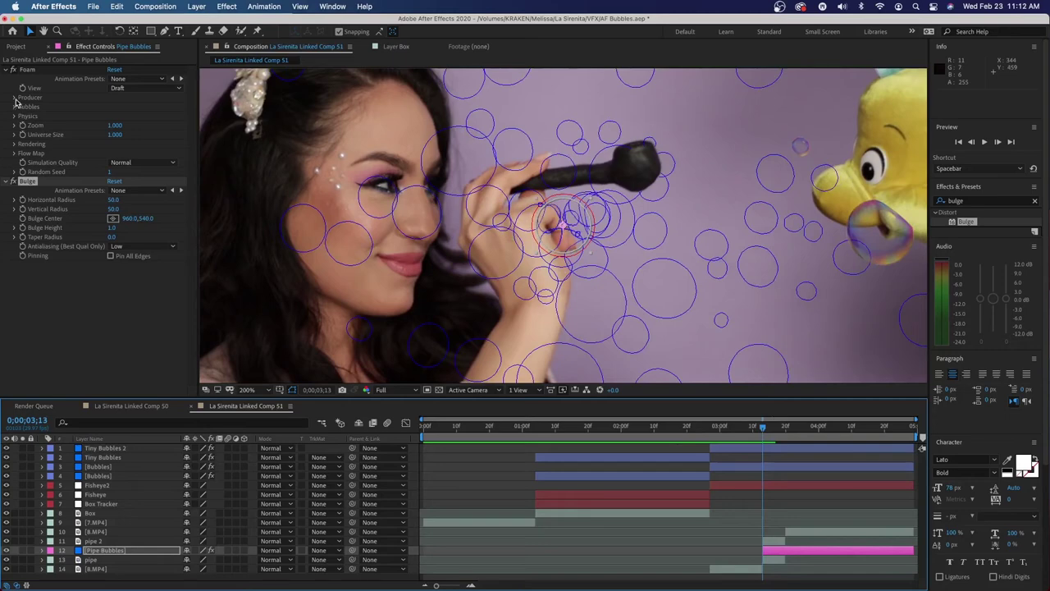
click(15, 97)
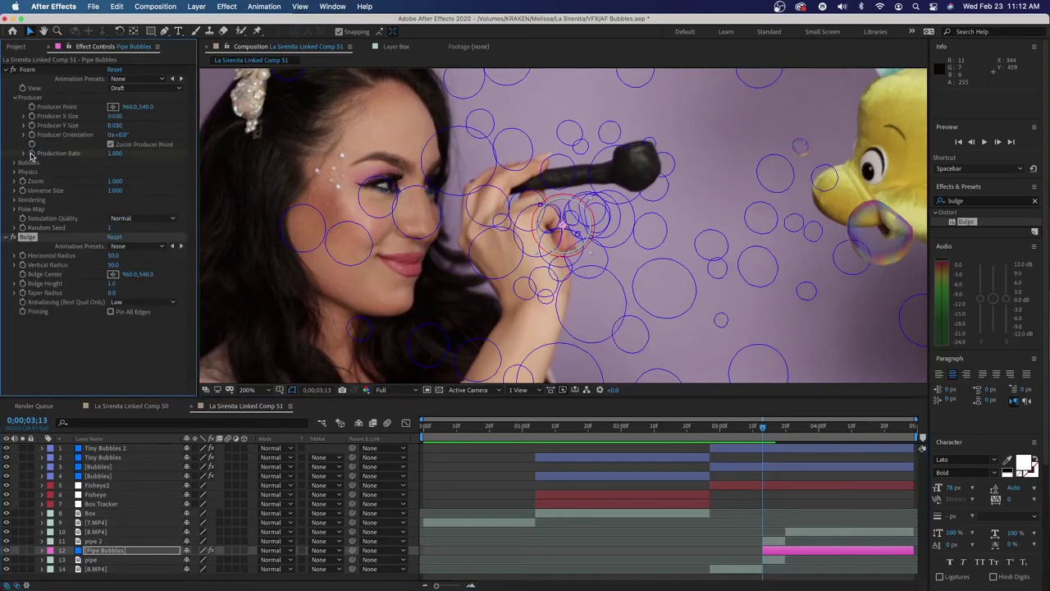
click(32, 155)
drag(113, 154, 42, 161)
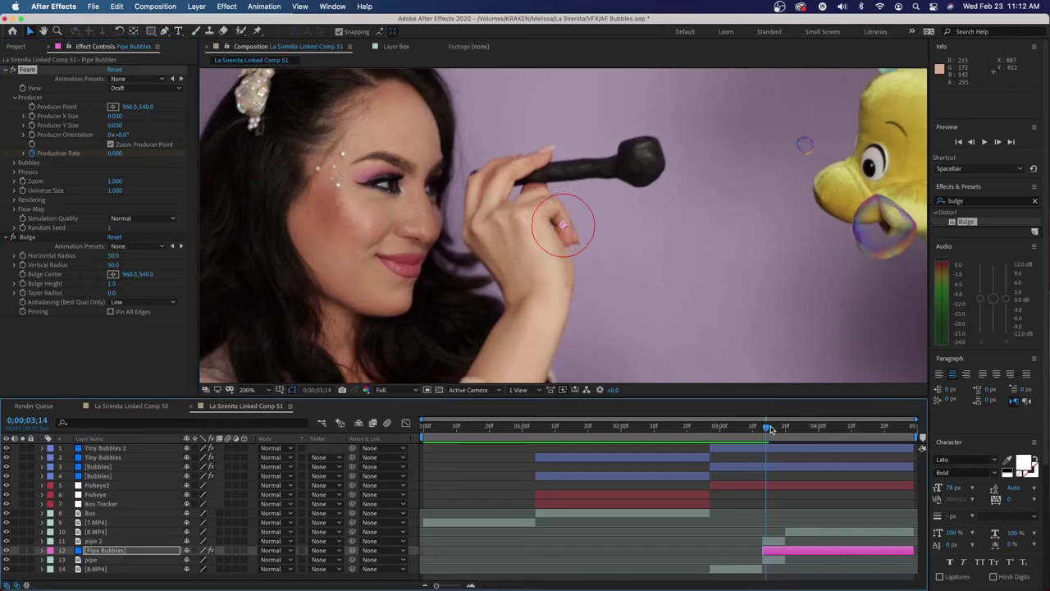
Step: Keyframe Foam's Production Rate at 0.2 at 0;00;03;16 and at 0 at 0;00;03;19
click(115, 153)
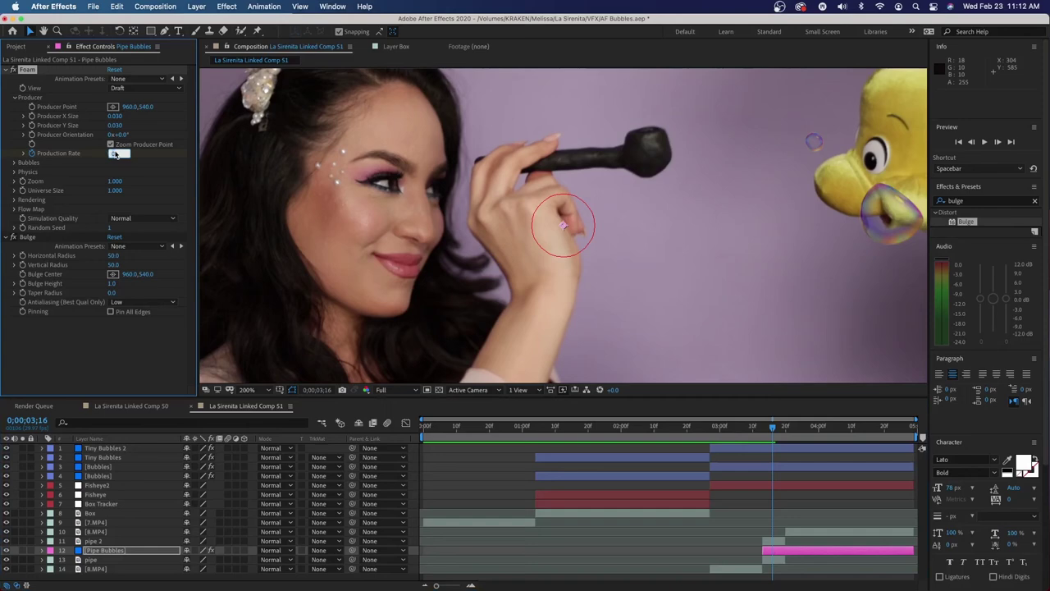
key(Return)
mouse_move(782, 433)
mouse_down()
mouse_move(825, 430)
mouse_move(764, 447)
mouse_move(785, 449)
mouse_up()
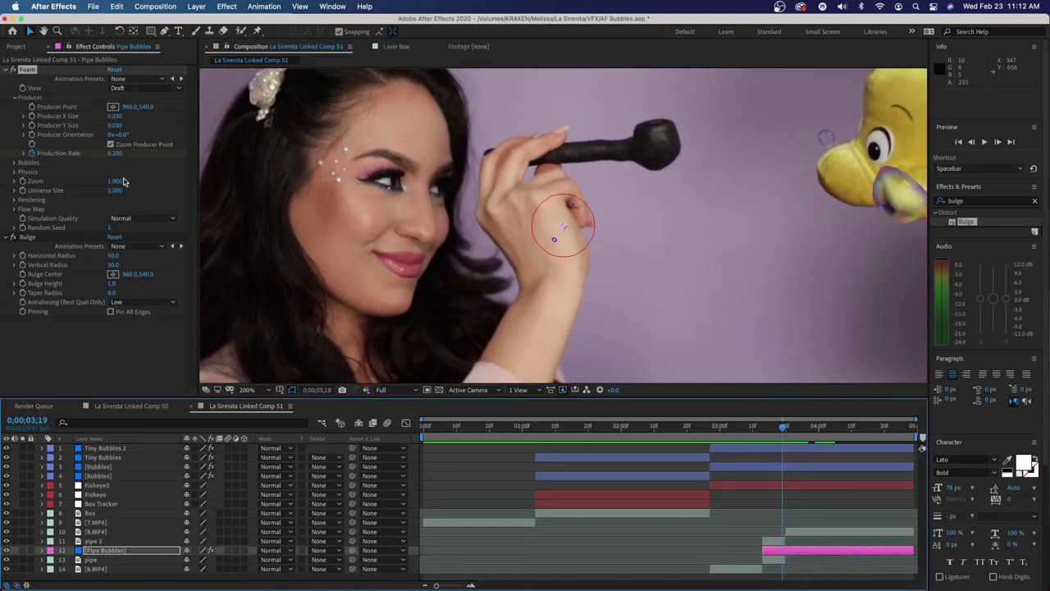
drag(113, 152, 82, 154)
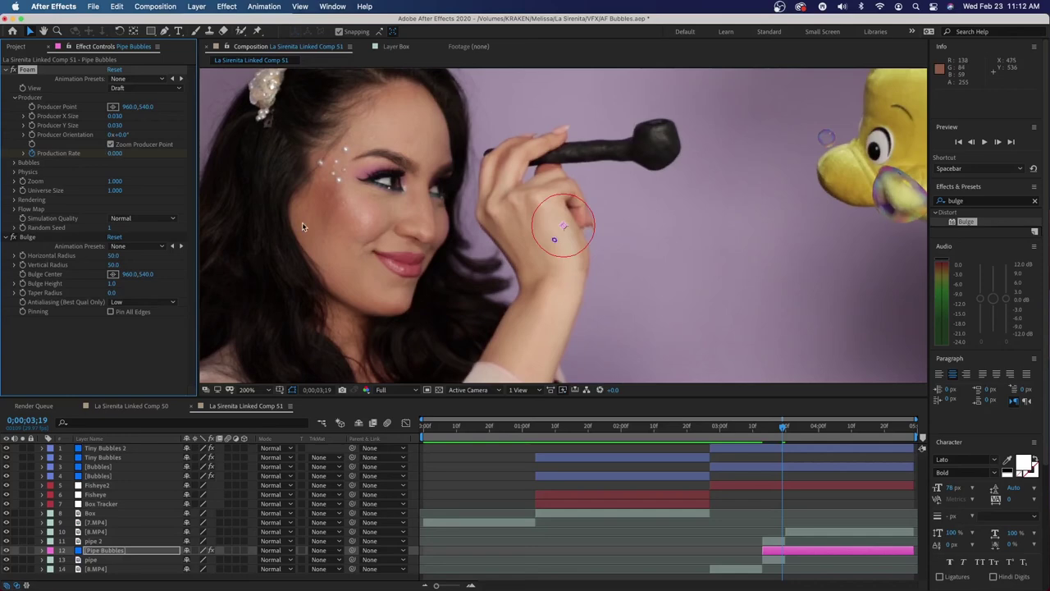
Step: Switch Foam's View to Rendered and preview the pipe bubbles from 0;00;03;12
click(175, 86)
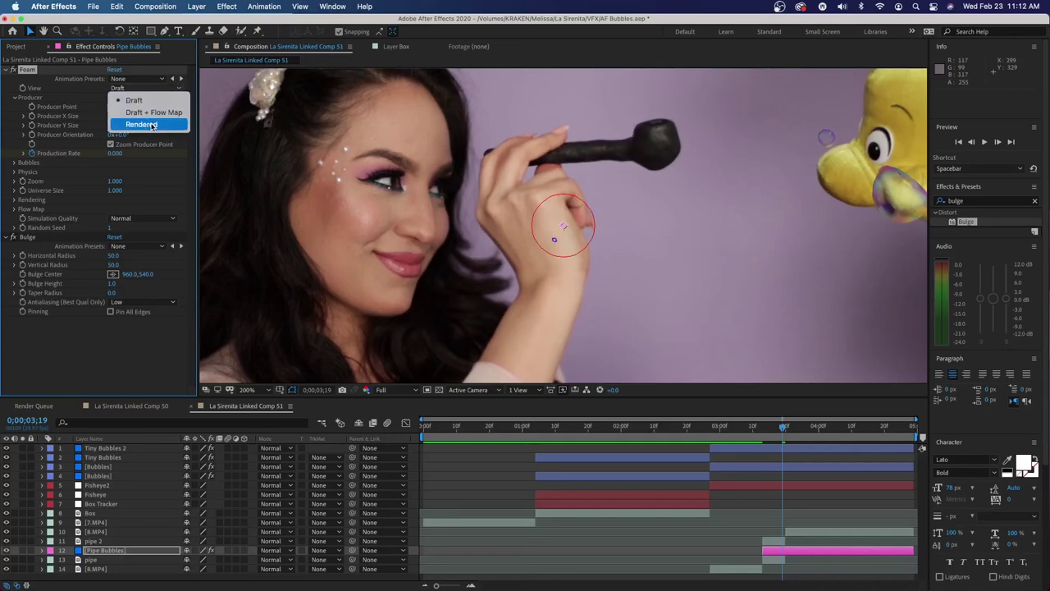
click(154, 124)
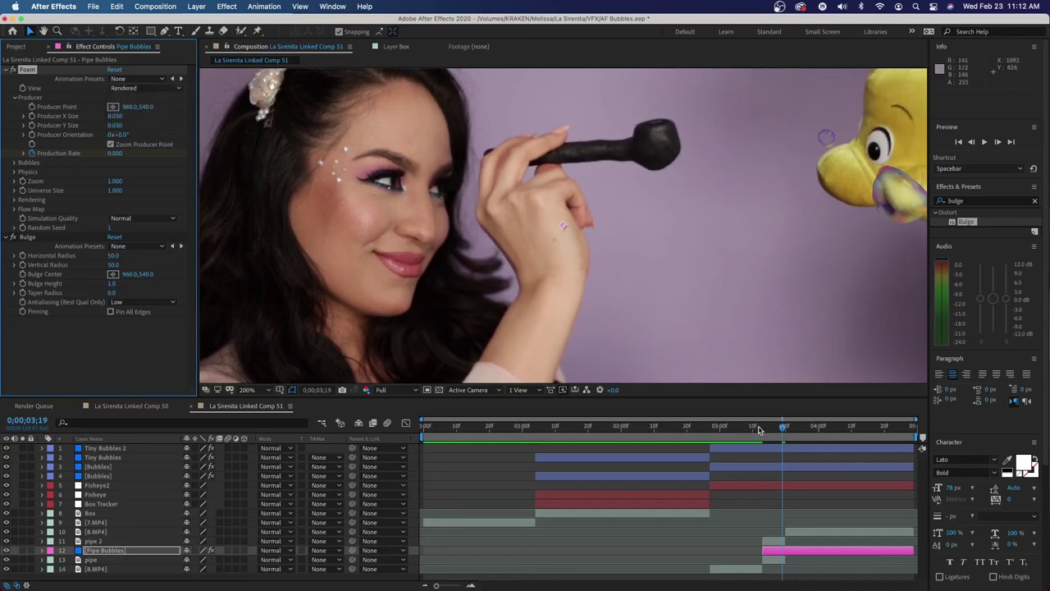
click(759, 426)
key(space)
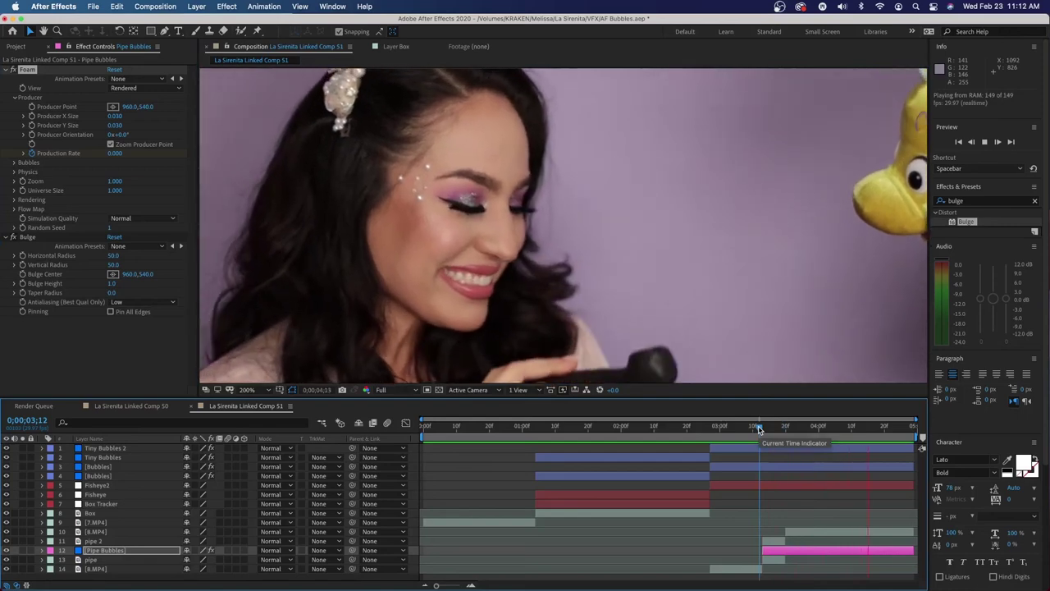
click(762, 426)
drag(767, 445, 786, 445)
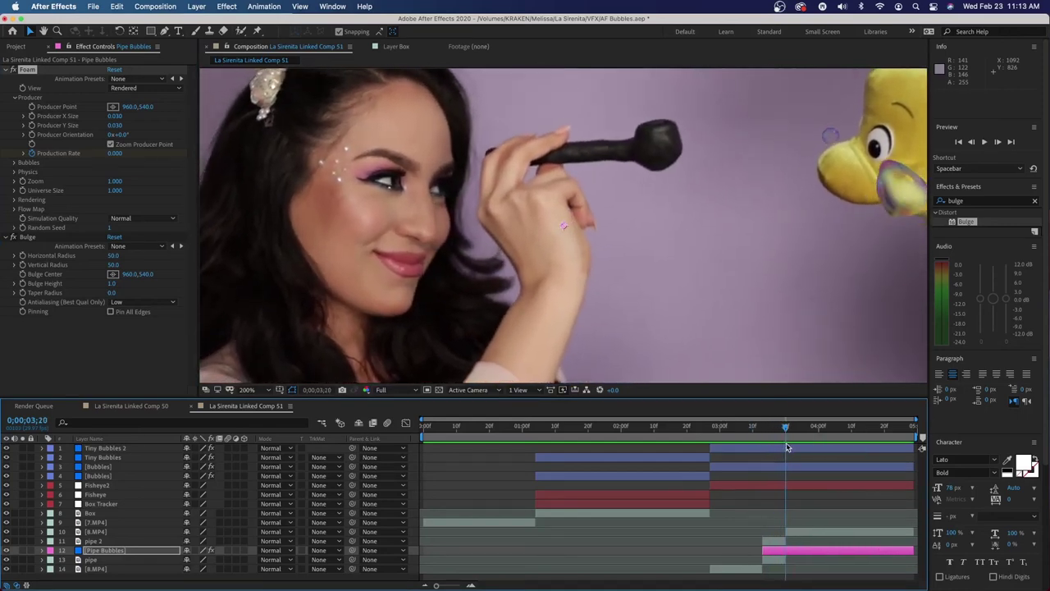
Step: Move the [8.MP4] layer that starts at 0;00;03;20 down below Pipe Bubbles, and preview from 0;00;03;13
click(816, 533)
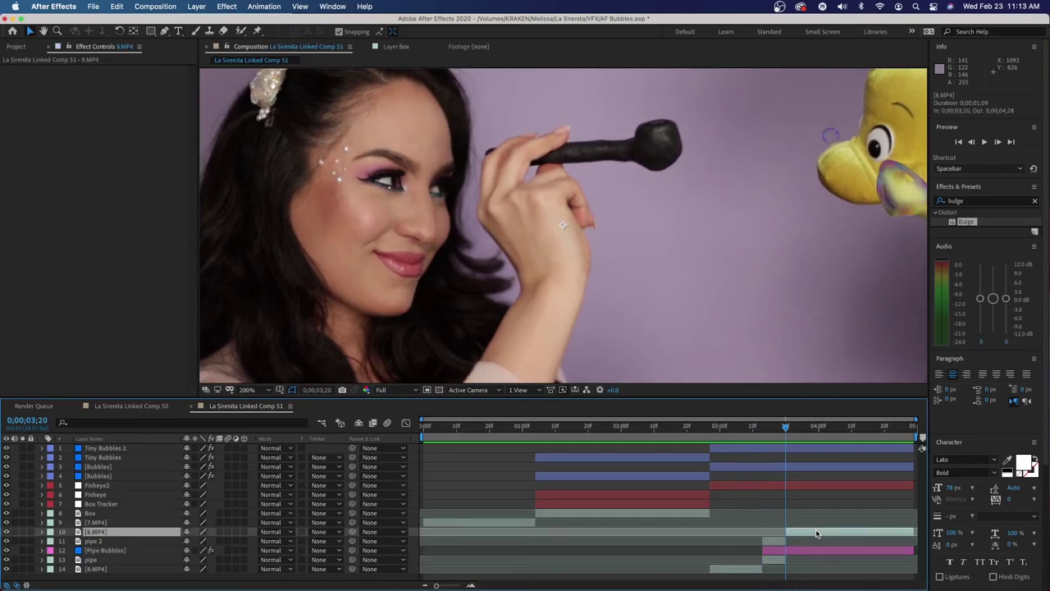
key(super+bracketleft)
key(super+bracketleft)
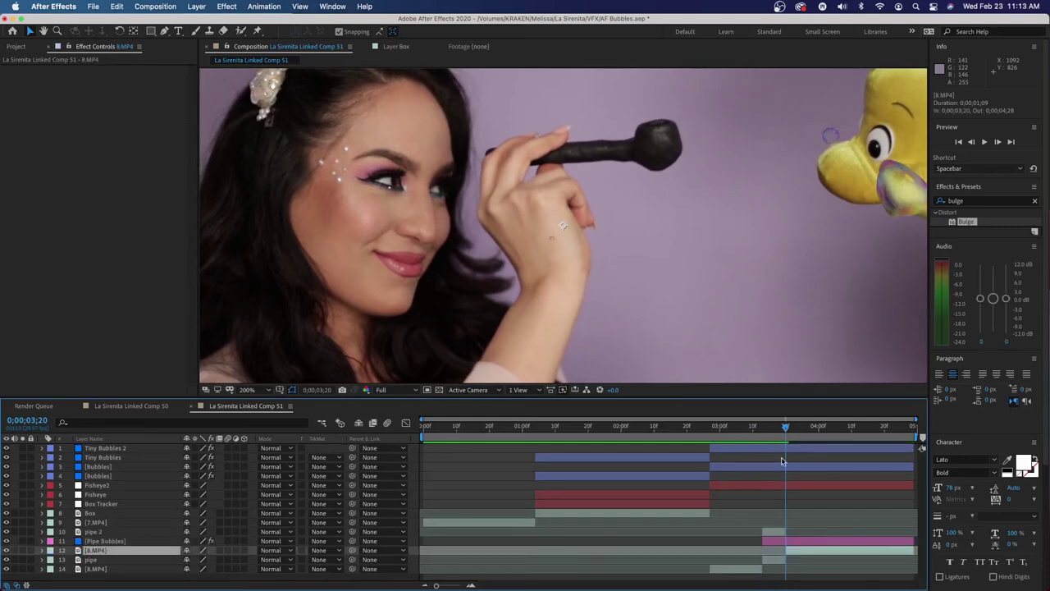
click(763, 427)
key(space)
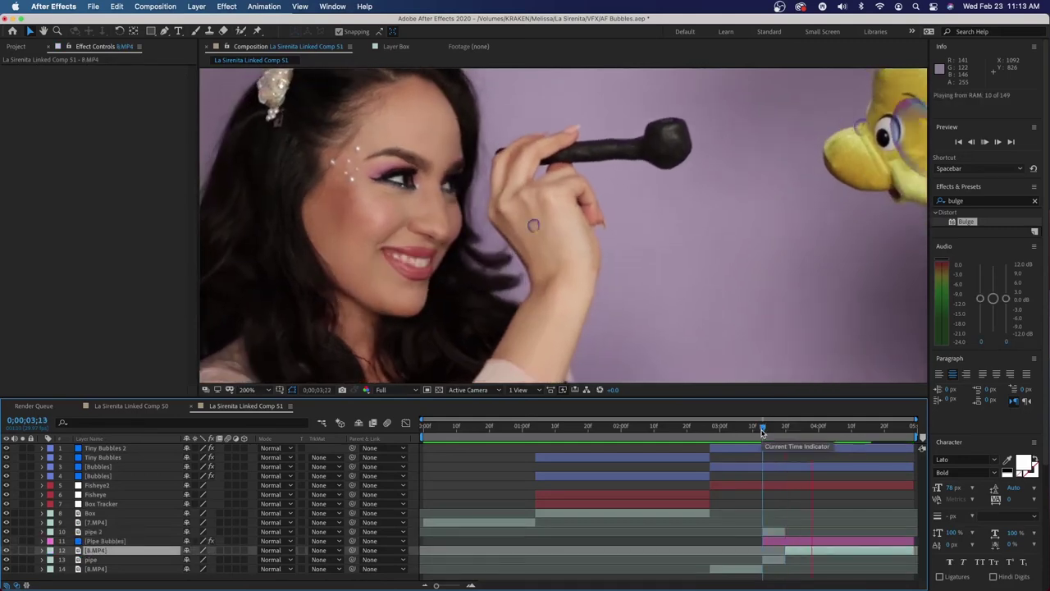
drag(763, 433, 803, 433)
click(769, 429)
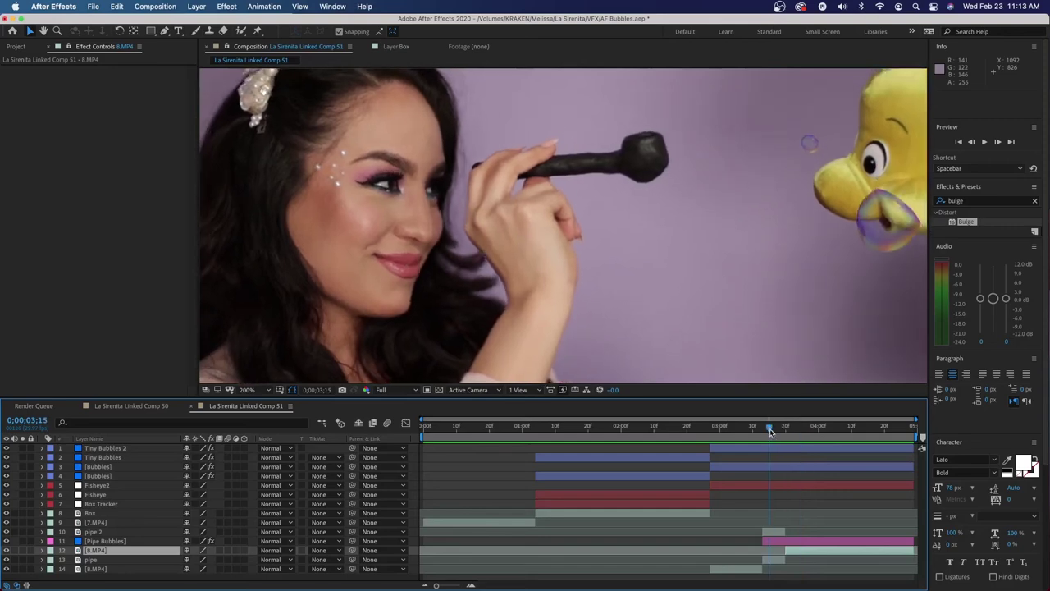
Step: Reveal the Pipe Bubbles layer's Foam Production Rate keyframes and move the last one to 0;00;03;20
click(769, 541)
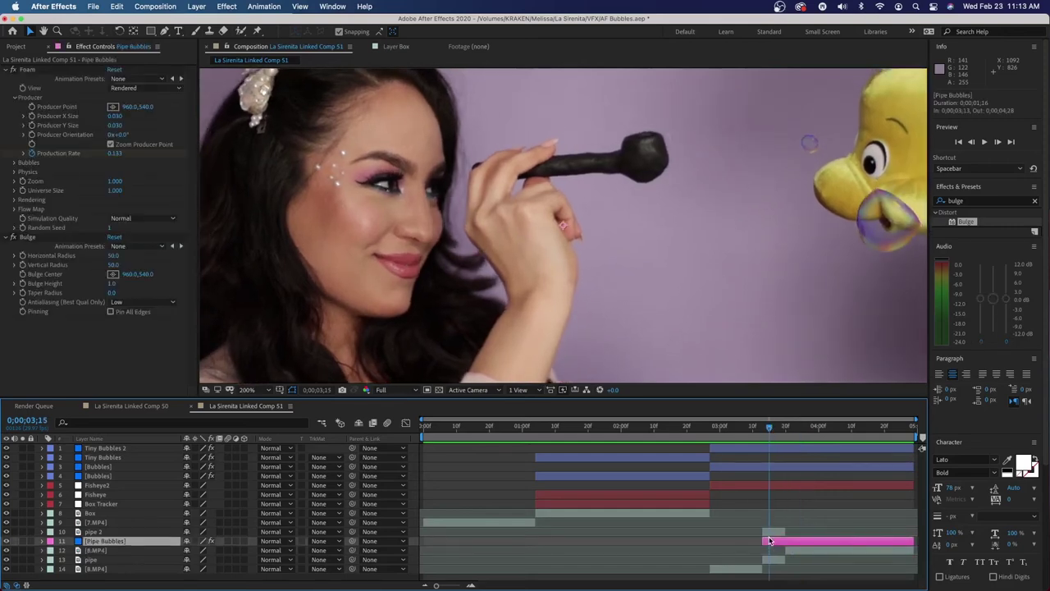
key(e)
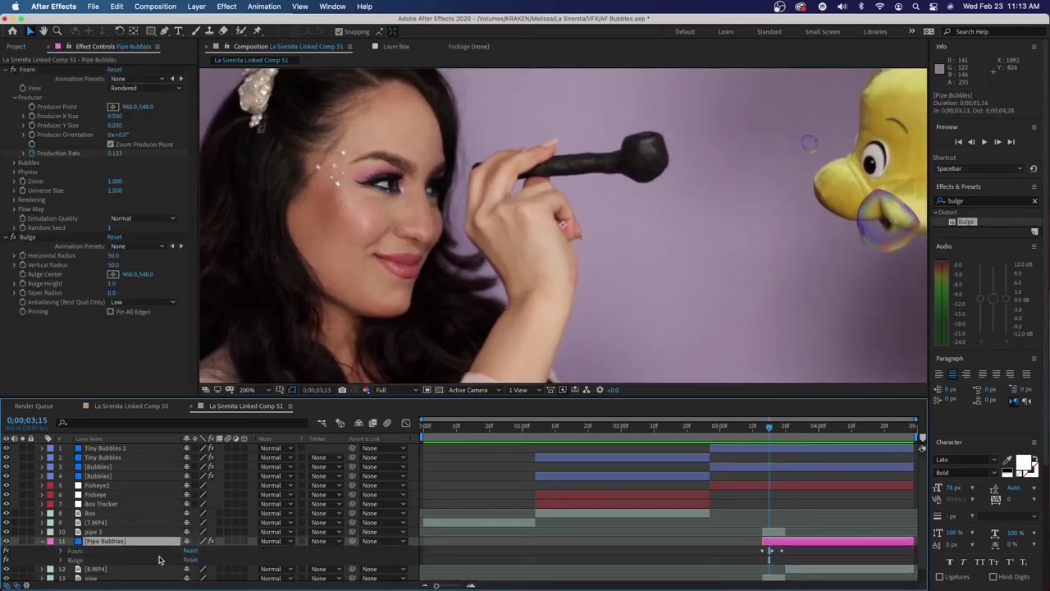
click(61, 552)
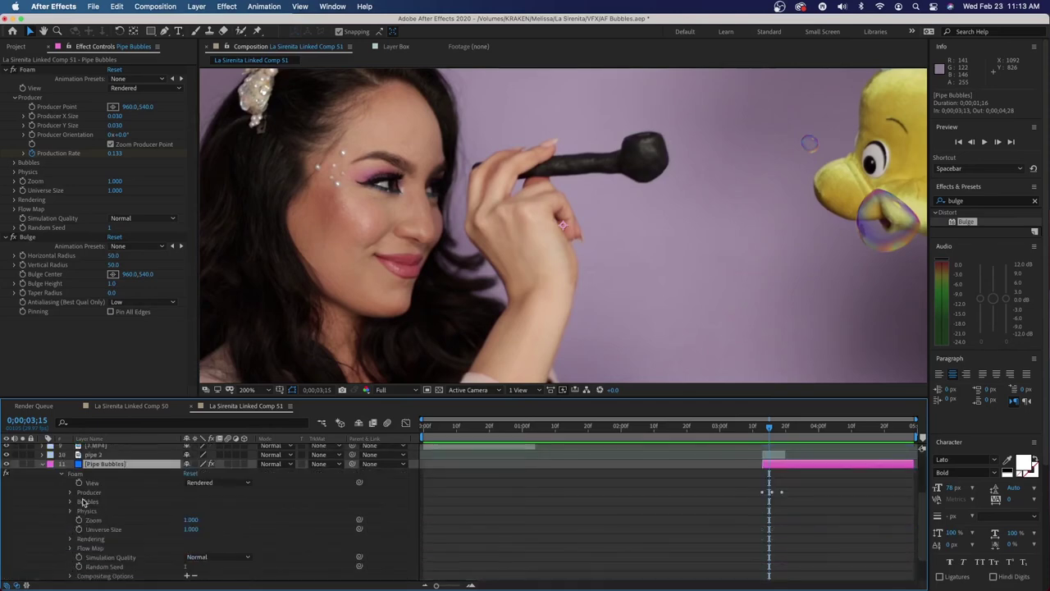
click(70, 493)
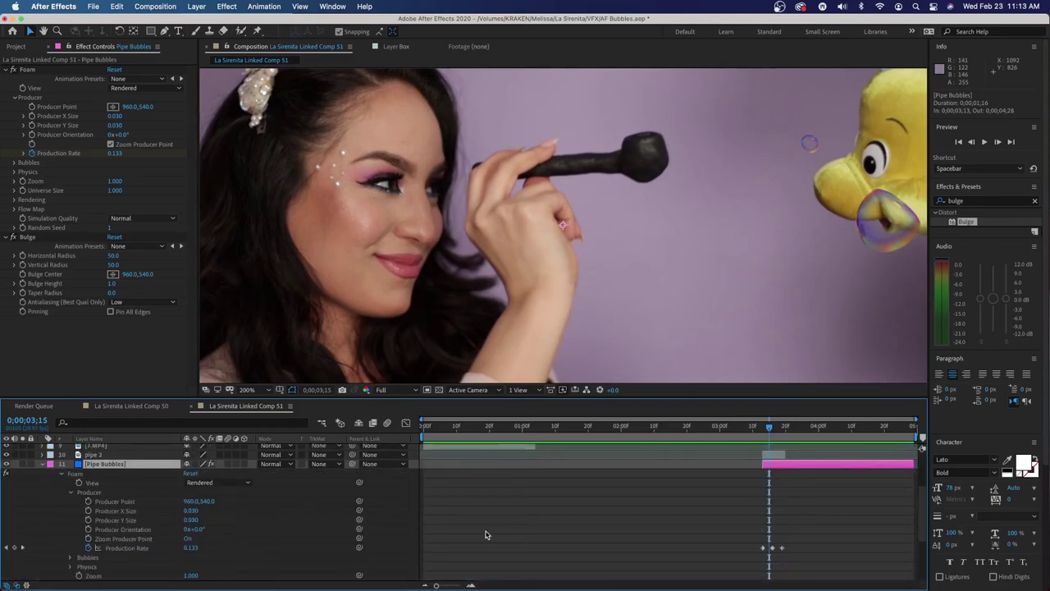
key(space)
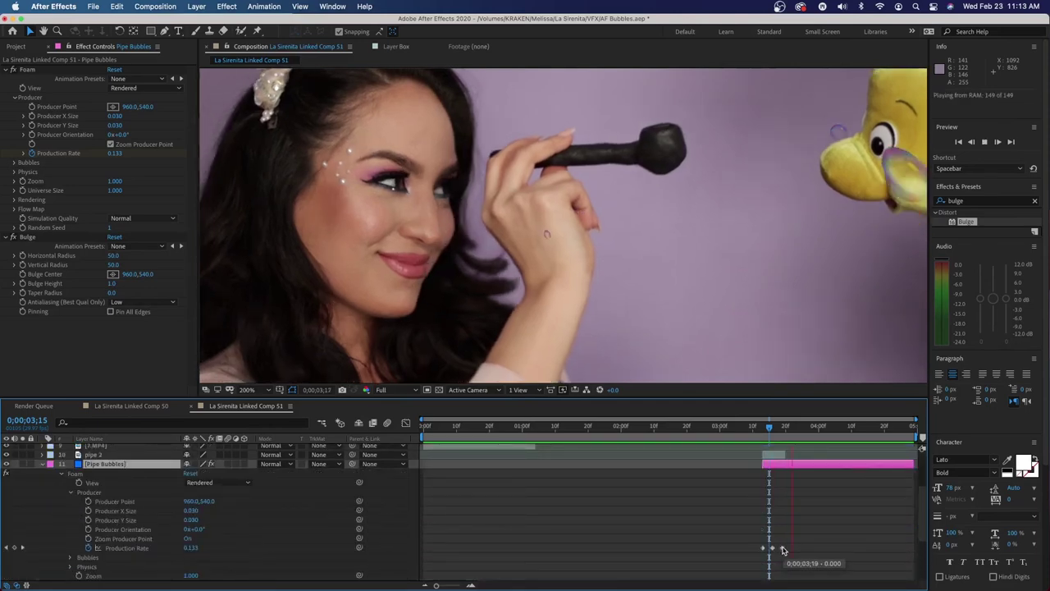
drag(783, 550, 784, 550)
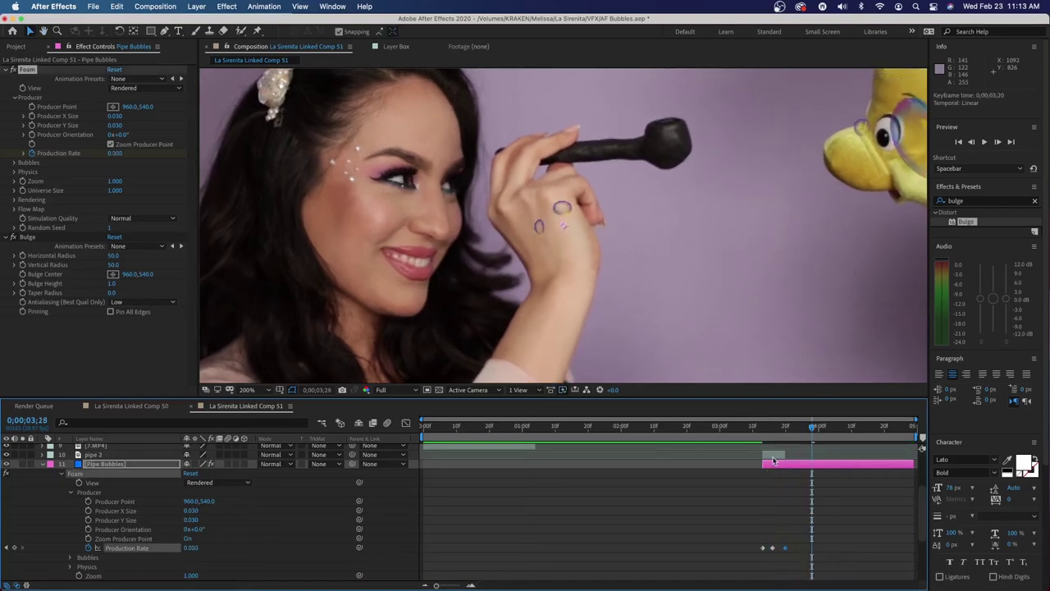
Step: Preview the bubble emission from 0;00;03;12, and shift the Pipe Bubbles layer earlier to start at 0;00;03;08
click(759, 426)
key(space)
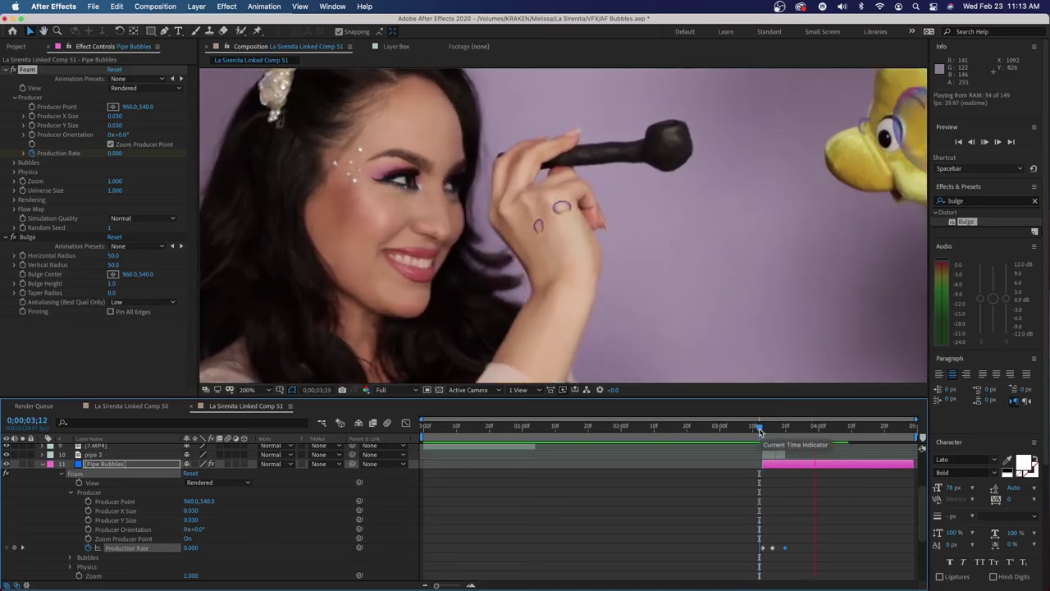
drag(759, 427, 767, 459)
click(776, 428)
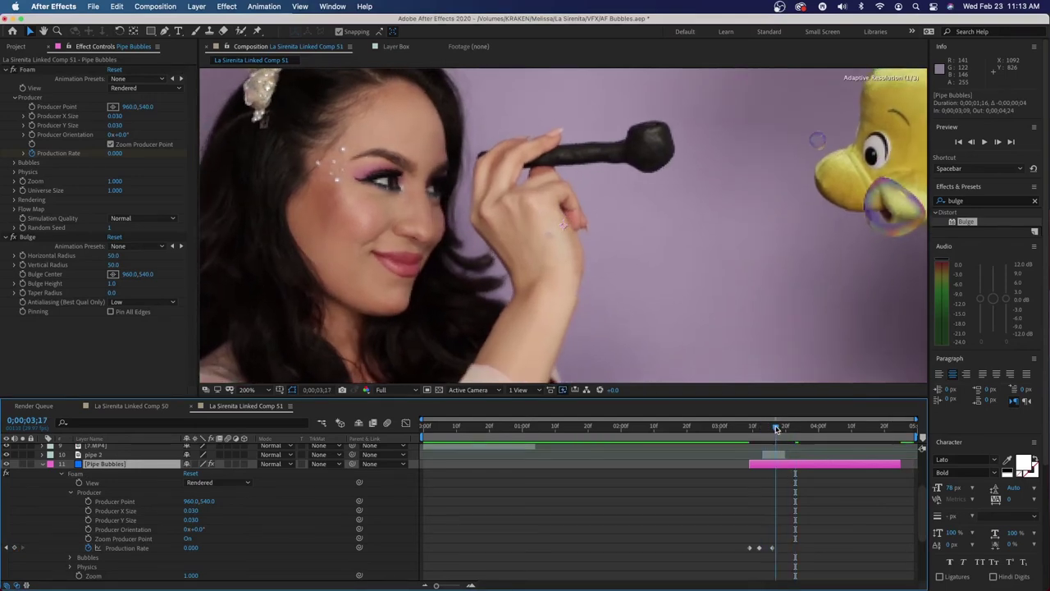
drag(781, 465, 778, 436)
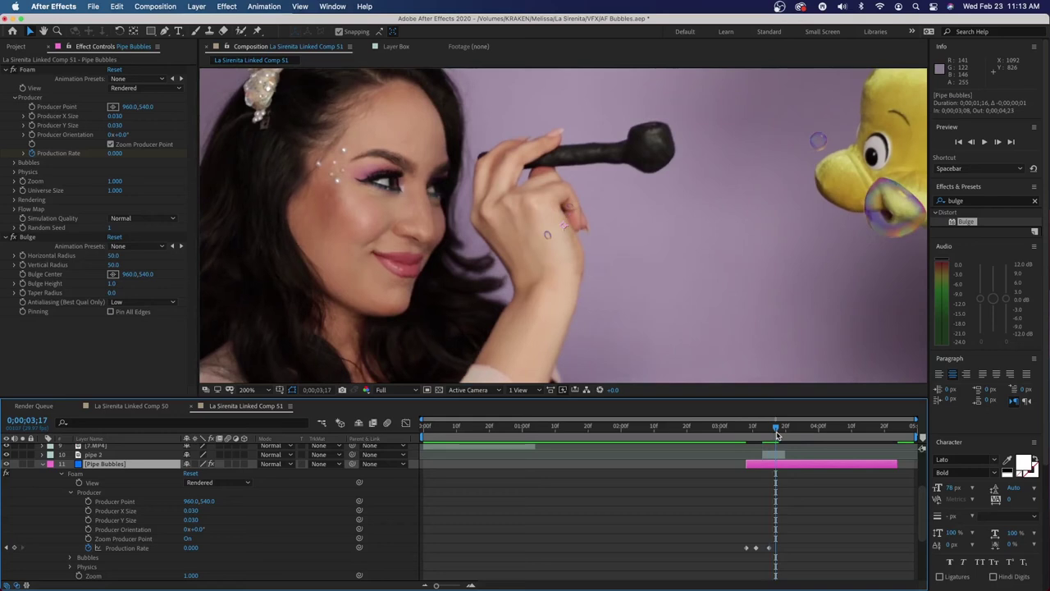
Step: Move the Pipe Bubbles layer onto the pipe's bowl at about 1120.6, 403.3, and set Foam's Producer X Size and Y Size to 0
drag(565, 230, 648, 158)
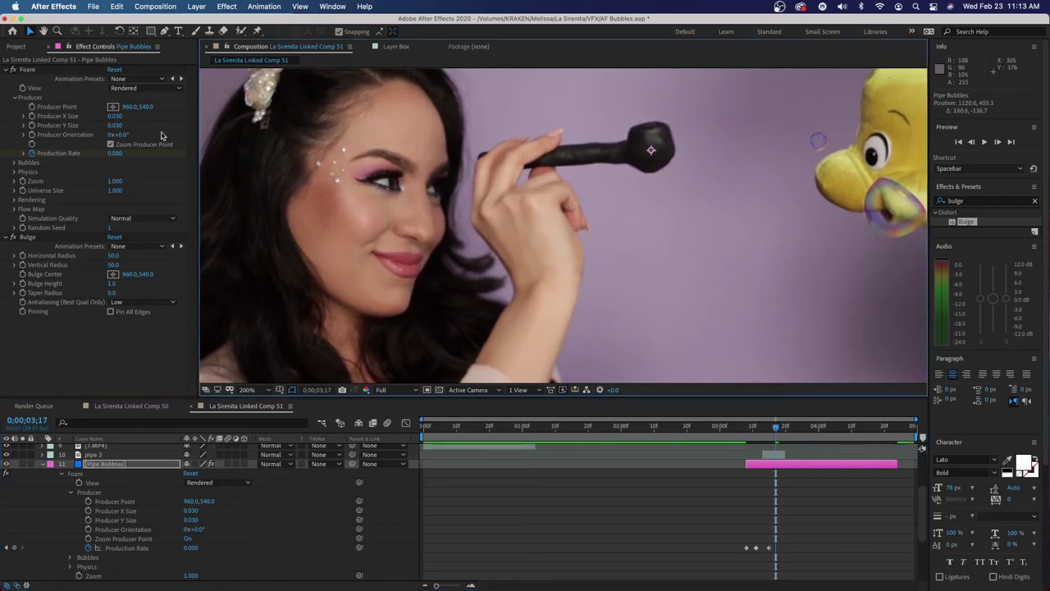
drag(115, 116, 90, 124)
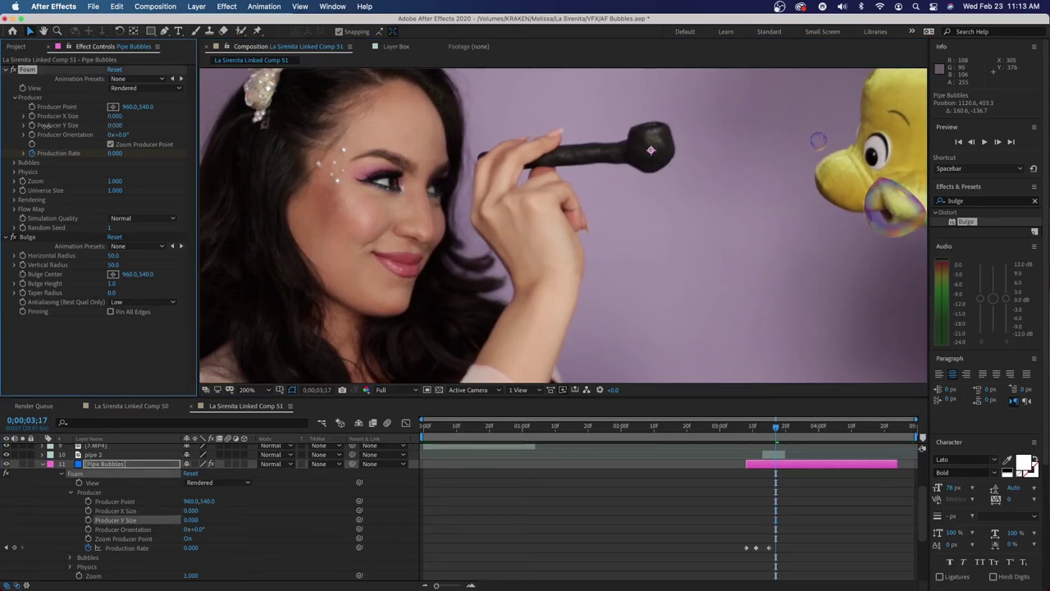
Step: Shift the Pipe Bubbles layer three frames earlier to start at 0;00;03;05
mouse_move(779, 434)
mouse_down()
mouse_move(765, 431)
mouse_move(796, 430)
mouse_move(778, 433)
mouse_up()
key(alt+Page_Up)
key(alt+Page_Up)
key(alt+Page_Up)
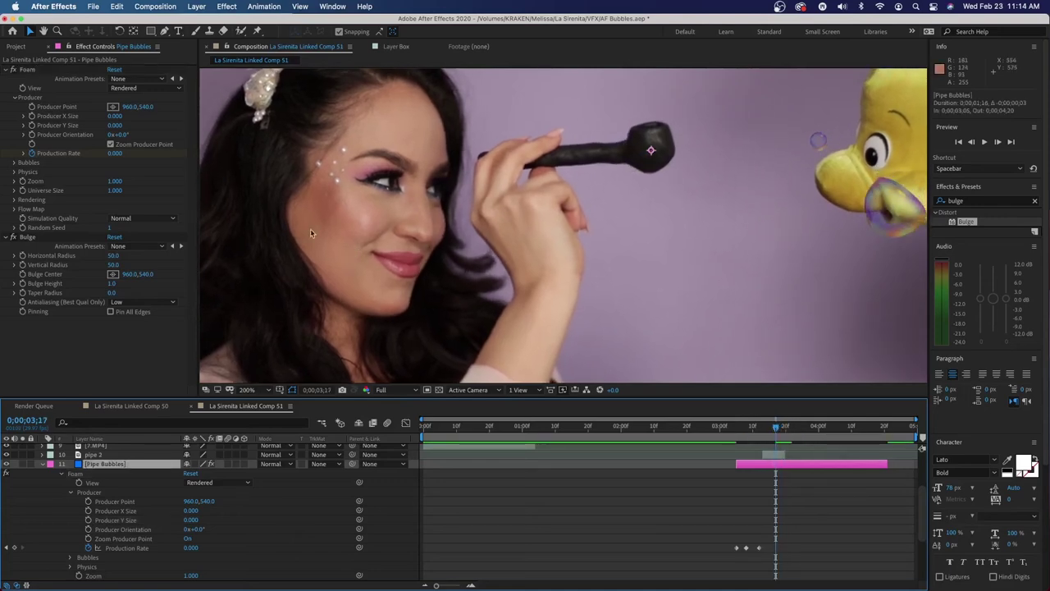
Step: In Foam's Physics settings, set Initial Speed to 3, Initial Direction to 0°, and Wind Direction to 0°
click(15, 172)
click(116, 182)
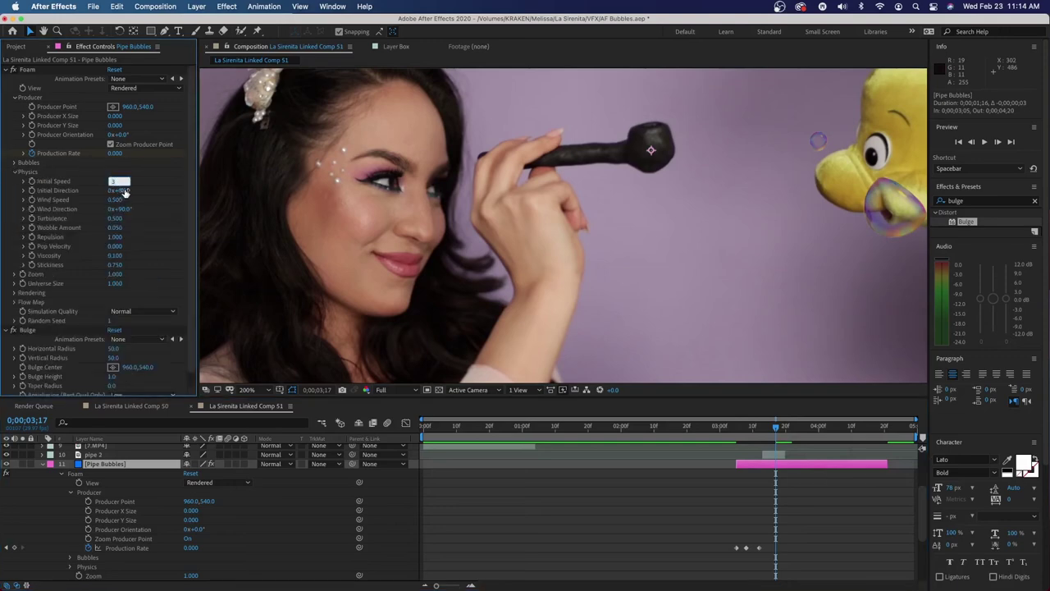
click(124, 209)
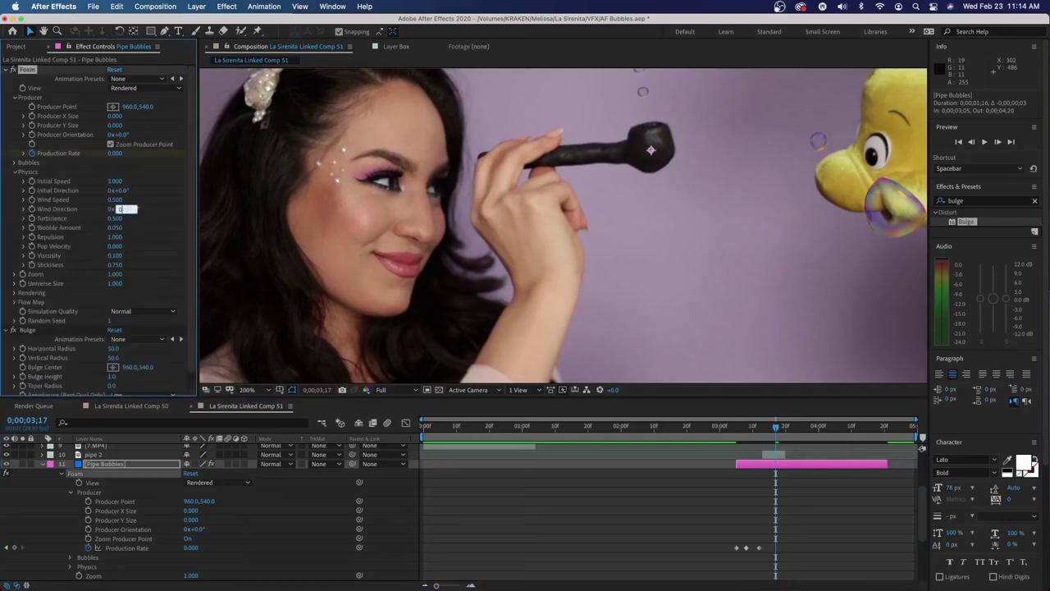
text(0)
key(Return)
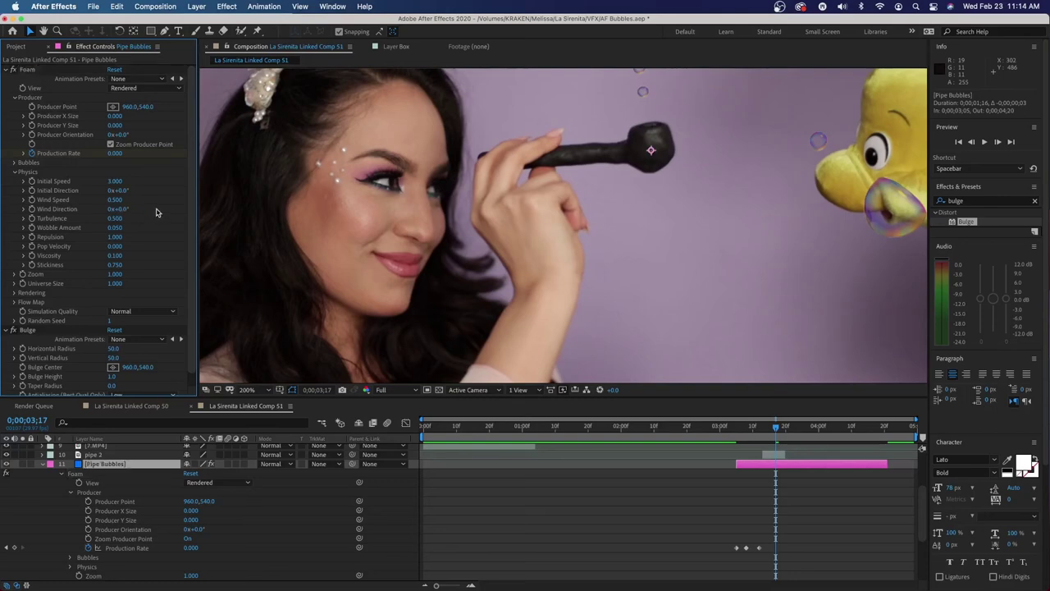
Step: Fit the composition in the viewer at up to 100%, and shift the Pipe Bubbles layer to start at 0;00;03;08
click(767, 433)
click(248, 390)
click(260, 400)
click(762, 431)
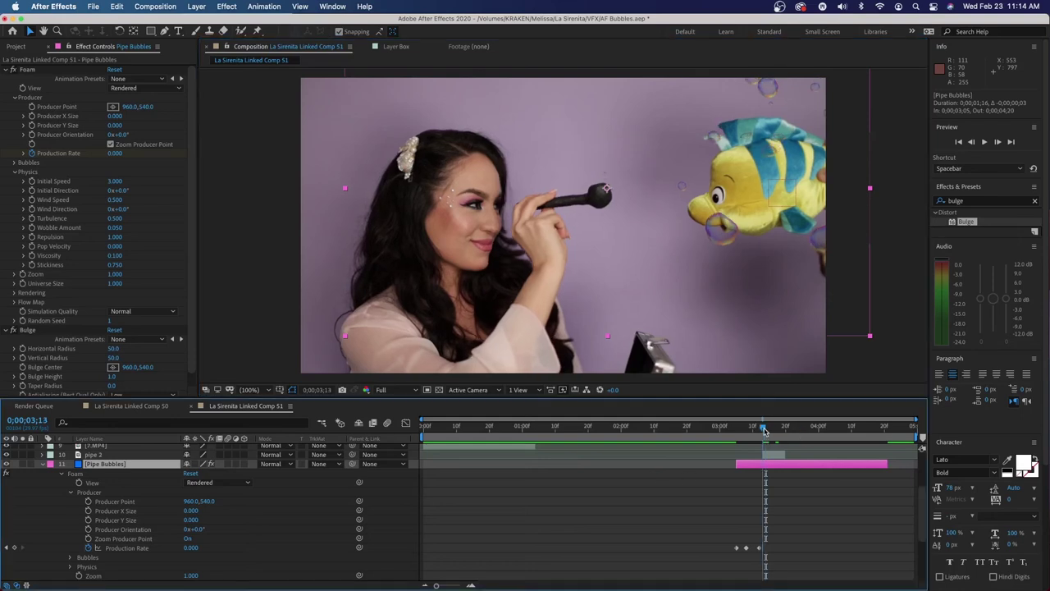
mouse_move(785, 427)
mouse_down()
mouse_move(759, 439)
mouse_move(767, 466)
mouse_move(768, 433)
mouse_move(779, 432)
mouse_up()
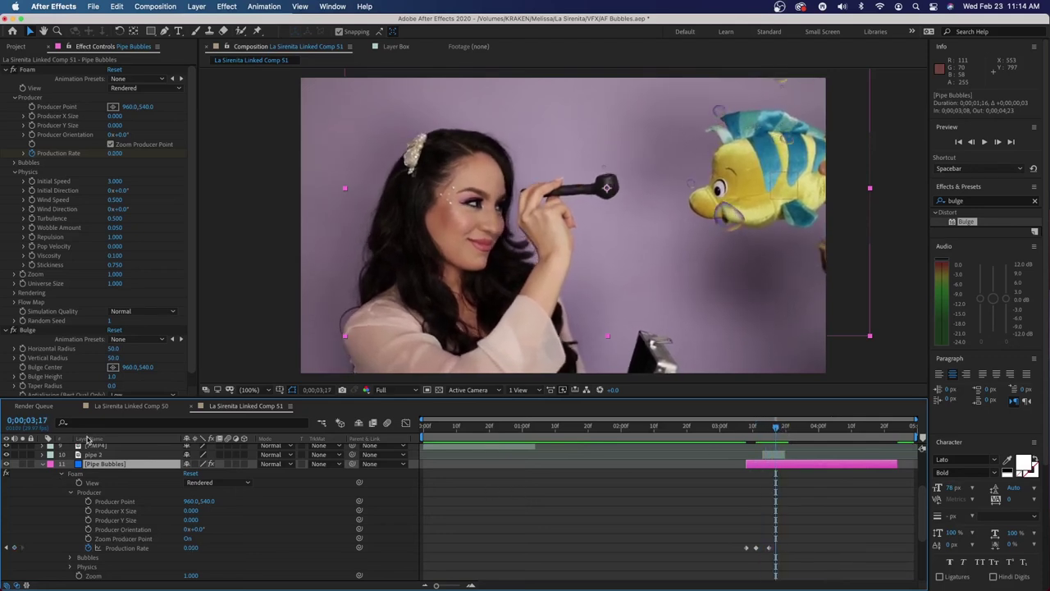
Step: In Foam's Bubbles settings for the Pipe Bubbles layer, set Bubble Growth Speed to 1 and Size to 0.9
click(16, 172)
click(14, 164)
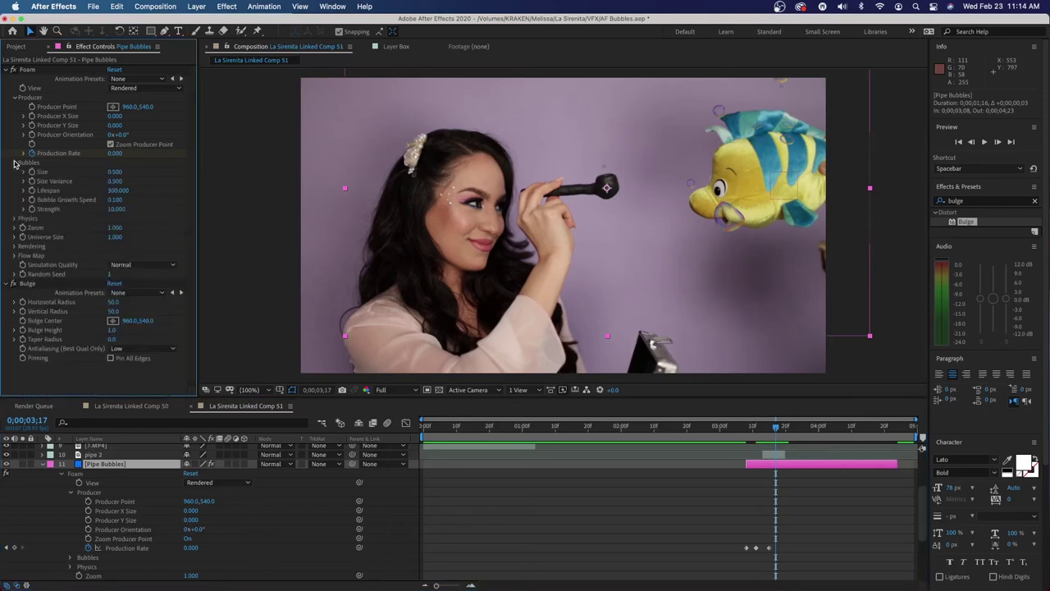
text(0.2)
key(Return)
click(117, 190)
click(116, 200)
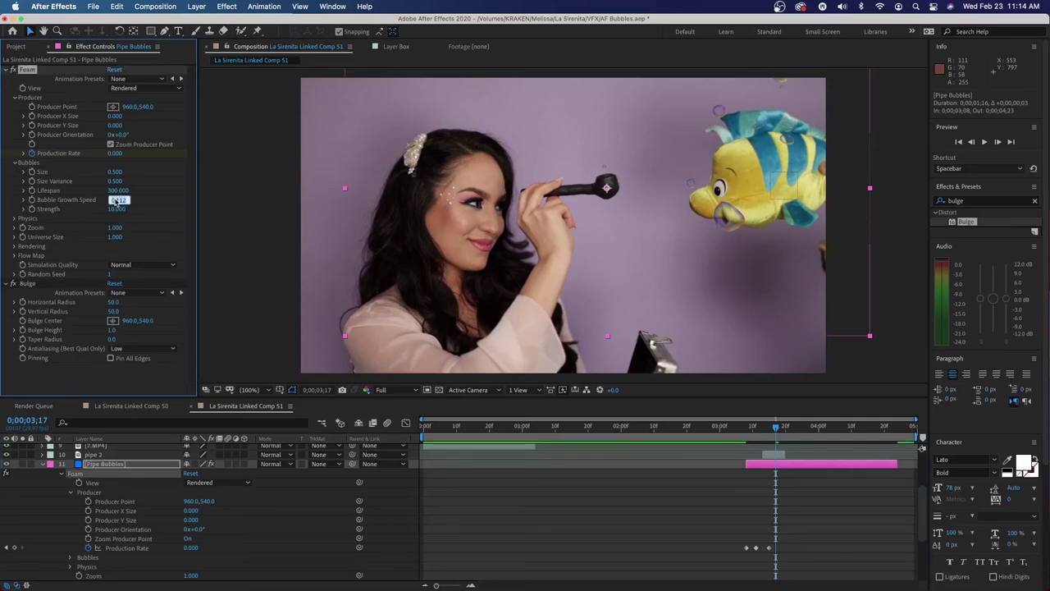
text(1)
key(Return)
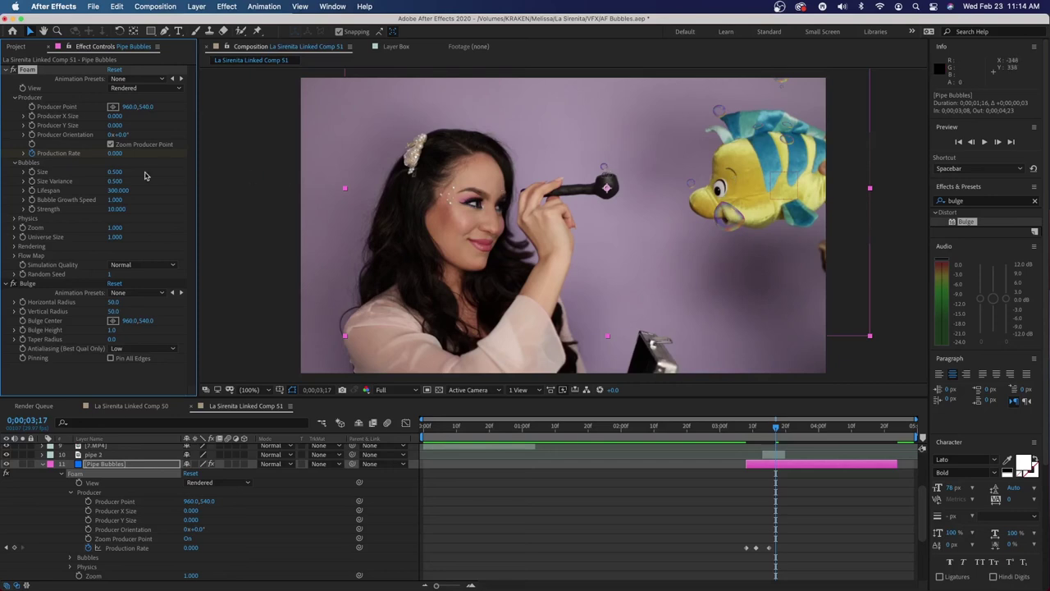
drag(117, 172, 134, 173)
Step: Place the Bulge Center over the pipe bowl at about 963.4, 514.7 and enlarge the bulge to about 92 horizontal and 102 vertical radius
click(41, 285)
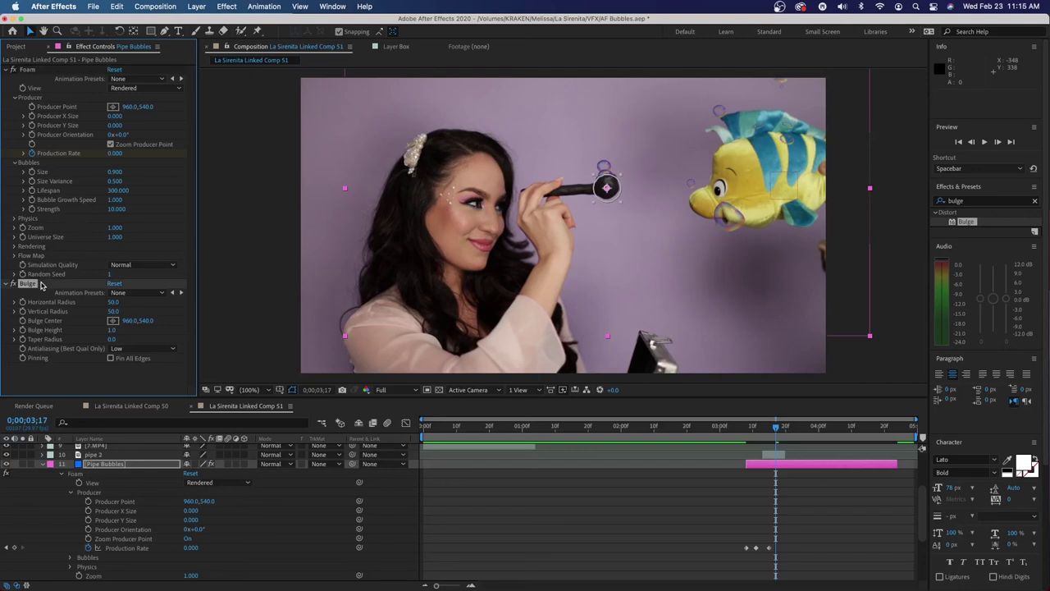
click(112, 321)
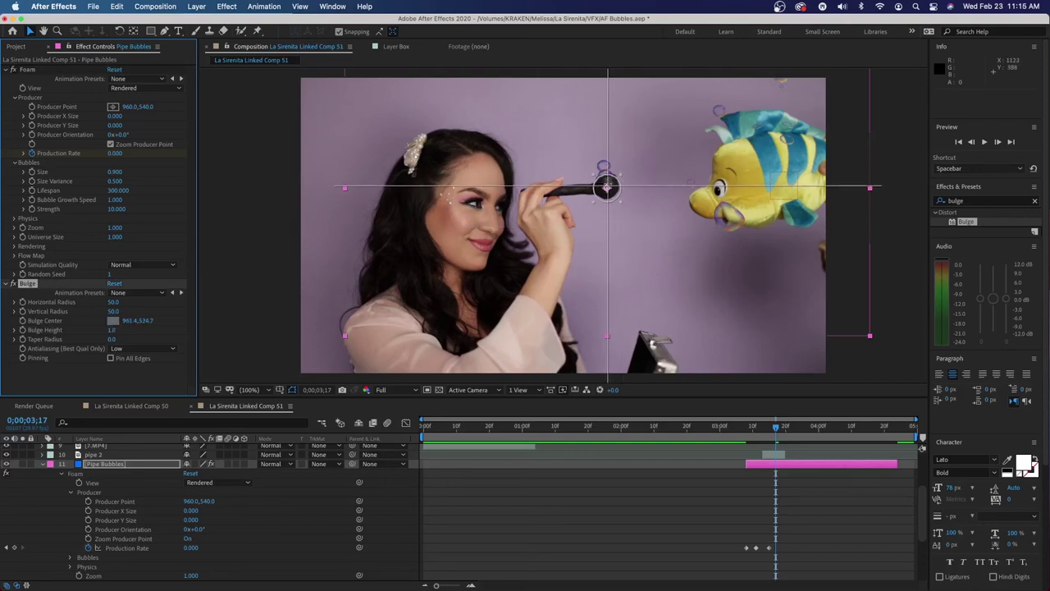
click(607, 186)
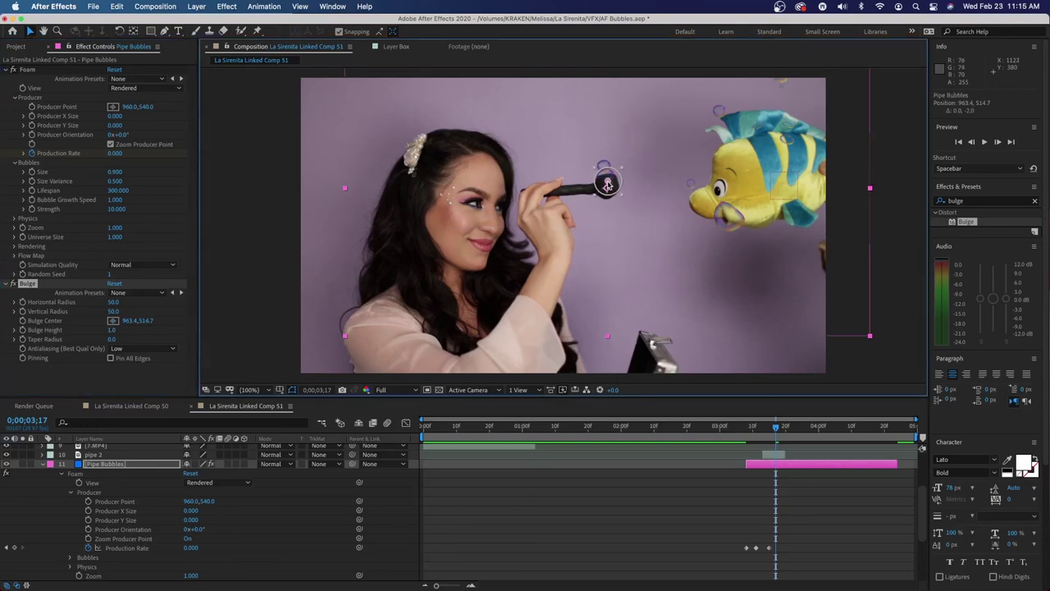
drag(598, 169, 584, 156)
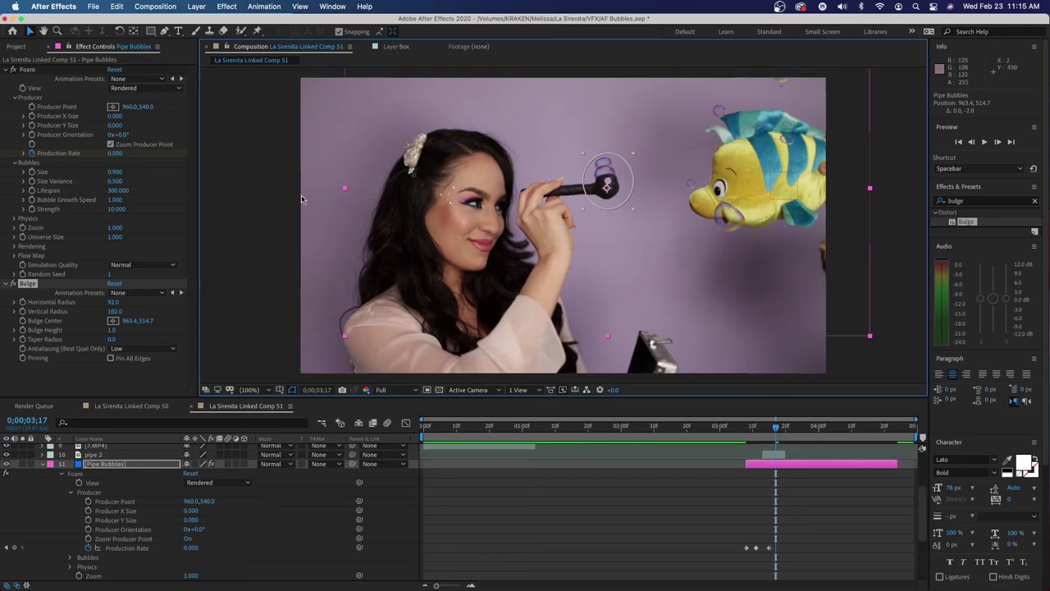
Step: Set the Bulge Height of the Pipe Bubbles layer's Bulge effect to -2.5
click(112, 331)
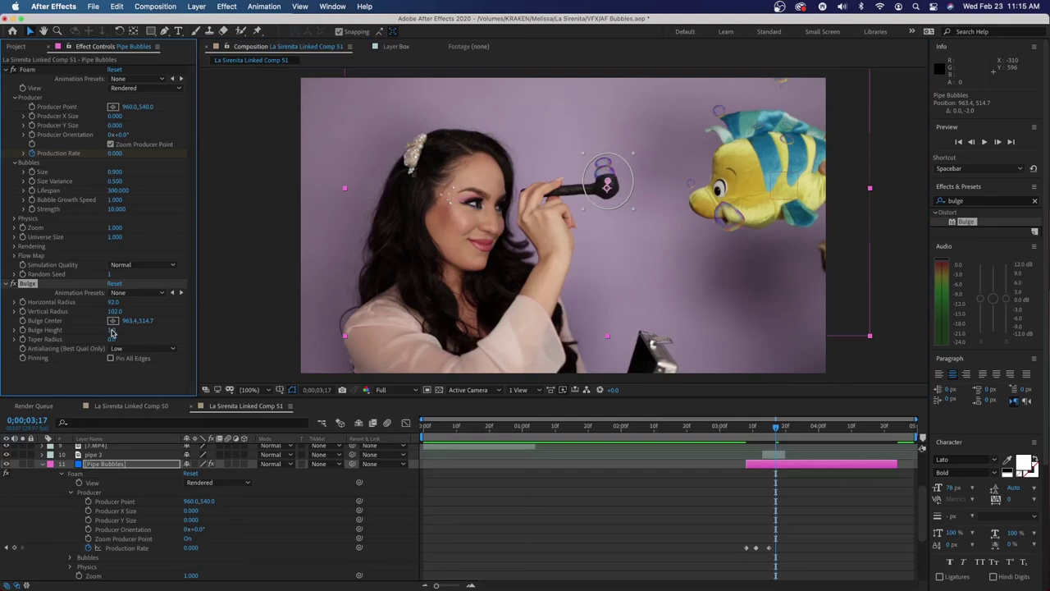
text(1)
key(Return)
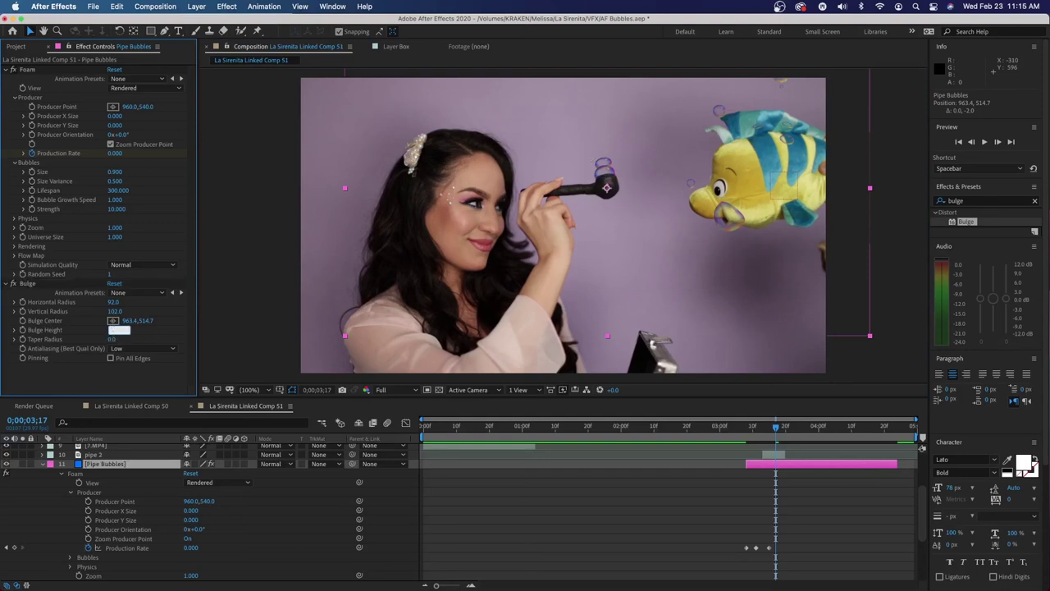
key(Return)
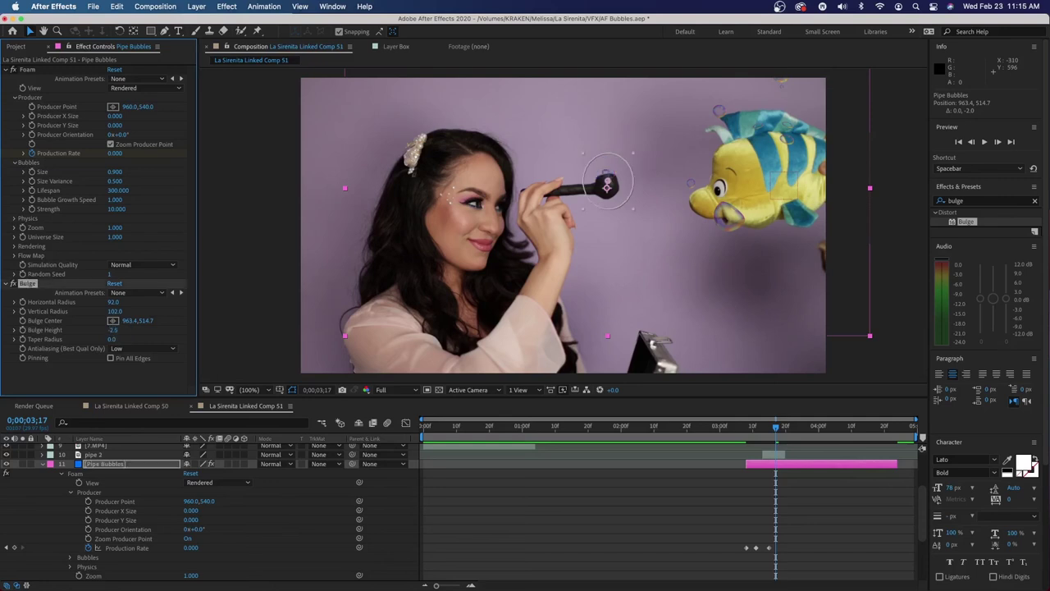
Step: Raise Bulge's Taper Radius to 62, judging the bubbles' distortion at 0;00;03;20
drag(112, 338, 129, 338)
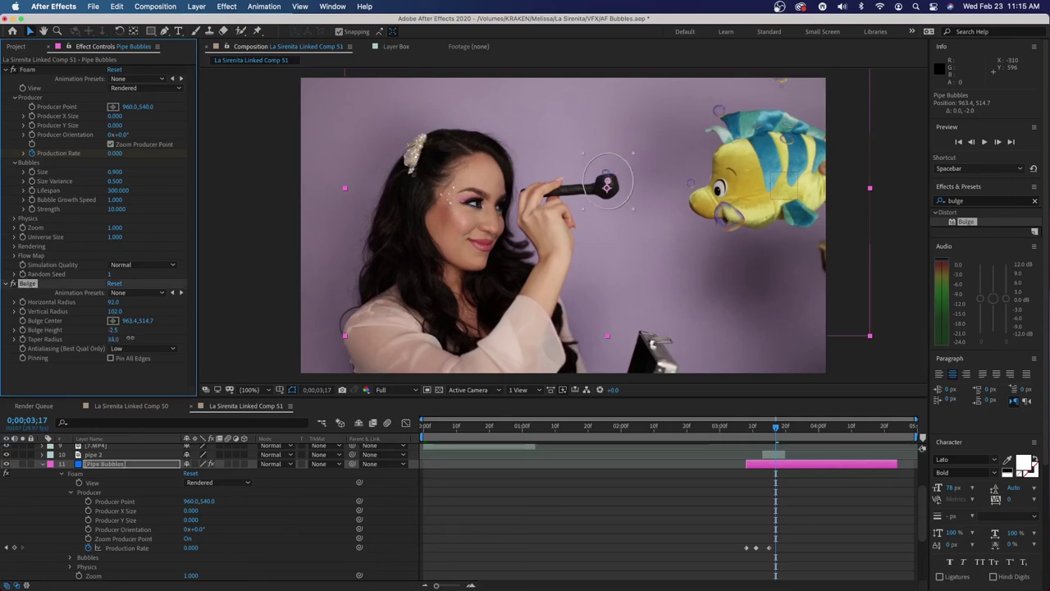
key(space)
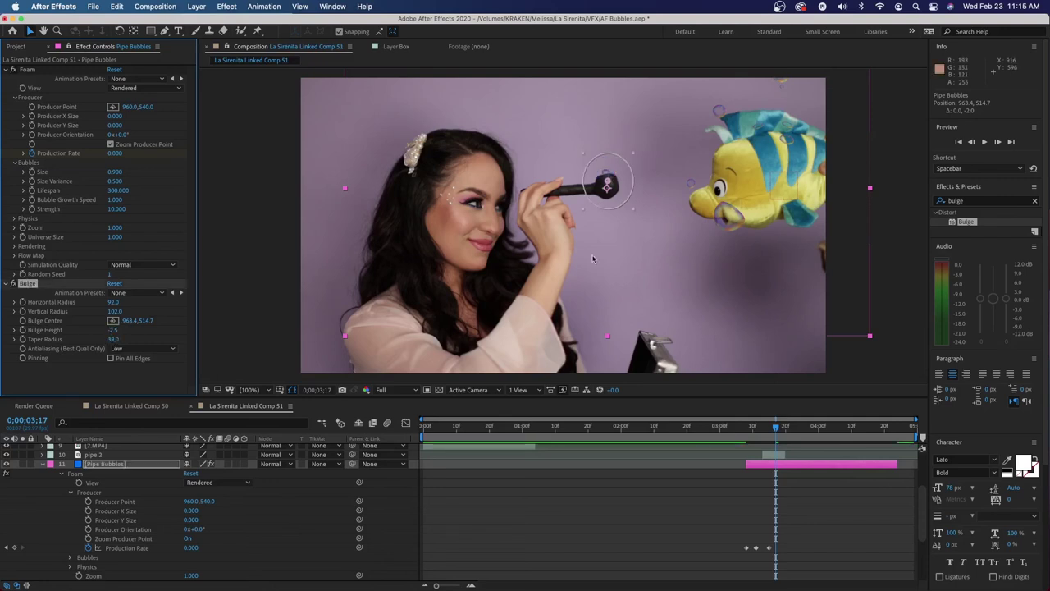
click(780, 432)
drag(779, 433, 790, 431)
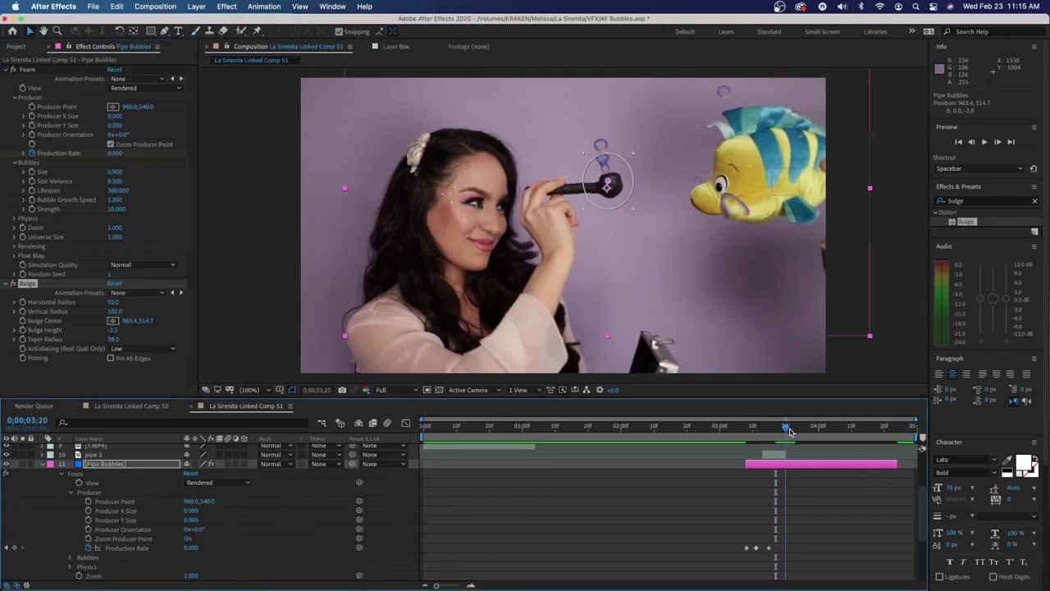
drag(114, 342, 126, 339)
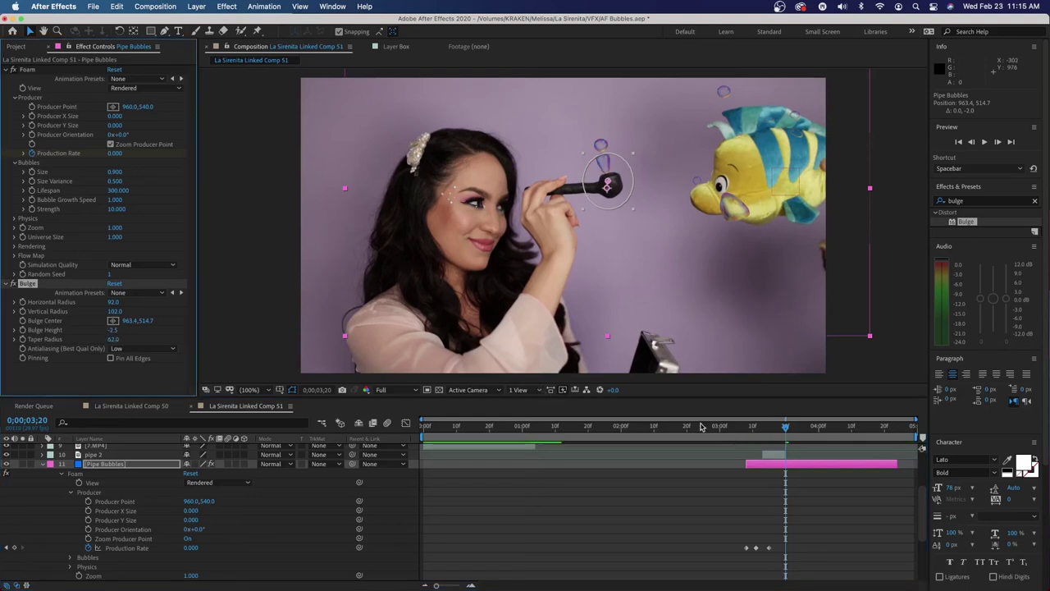
Step: Play the composition from 0;00;01;03 to review the box and pipe bubbles together
click(778, 429)
drag(778, 428, 529, 445)
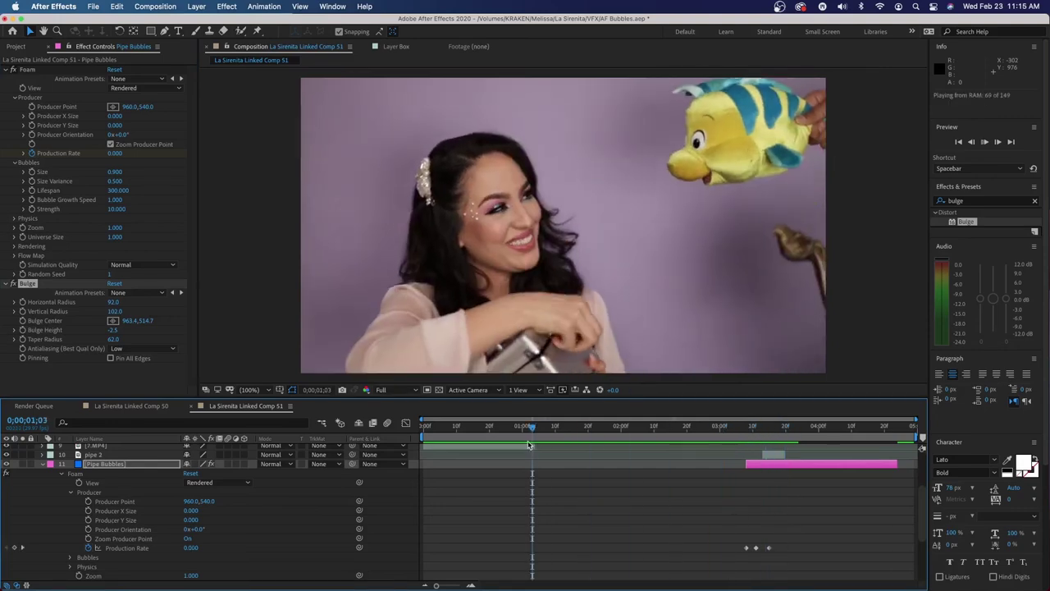
key(space)
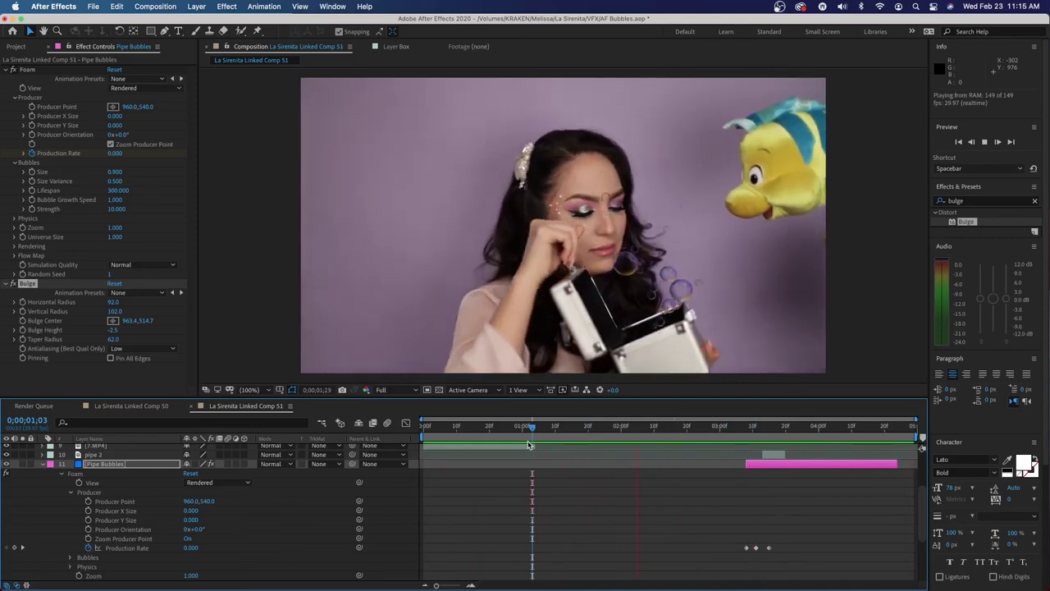
key(space)
Step: Try a Viscosity of 0.34 in Foam's Physics settings and preview the pipe bubbles from 0;00;03;13
drag(770, 435, 789, 435)
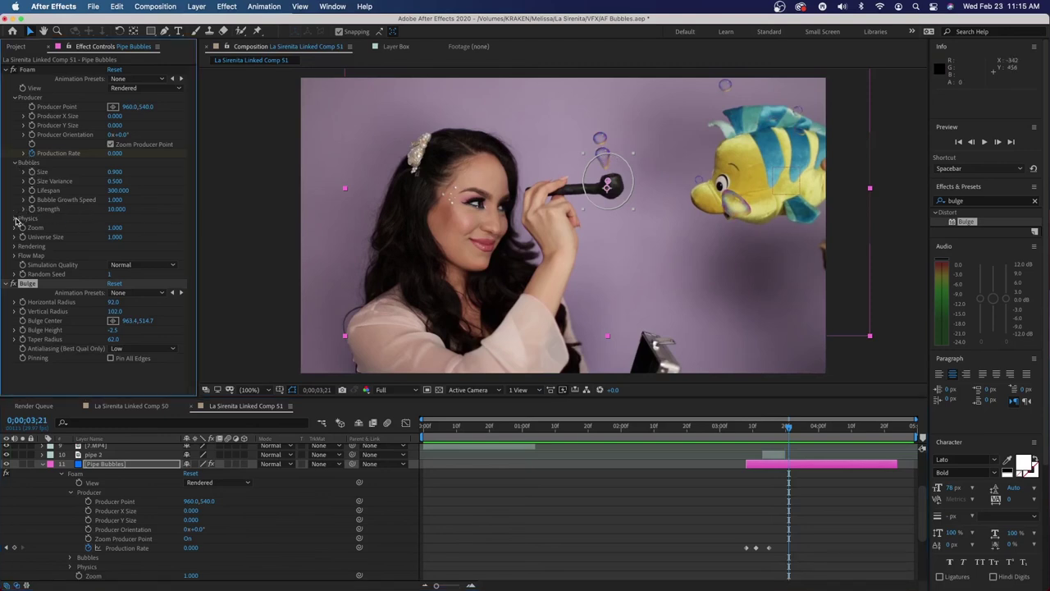
click(15, 217)
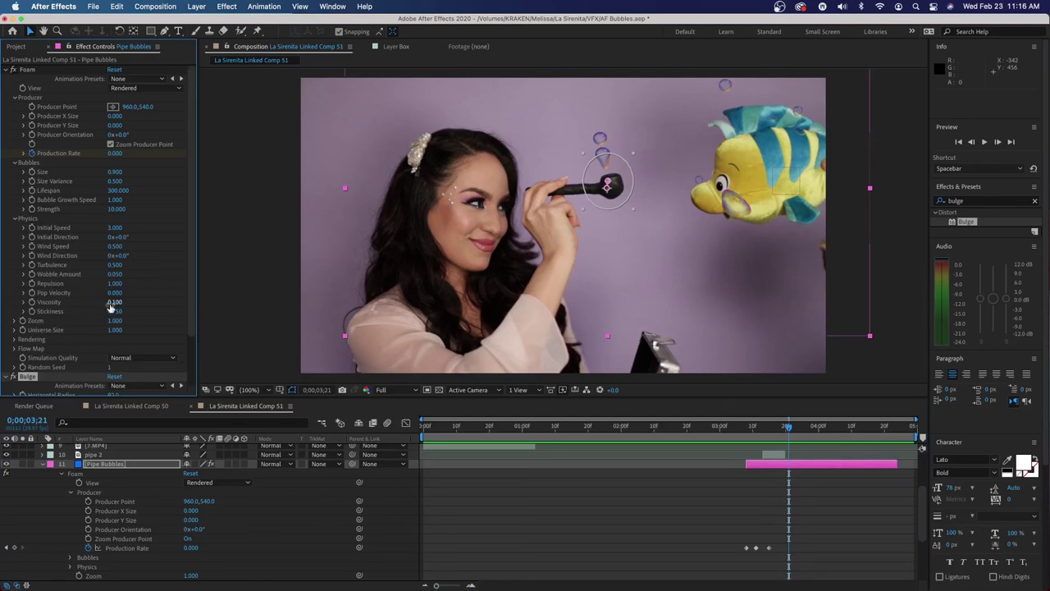
drag(119, 302, 128, 303)
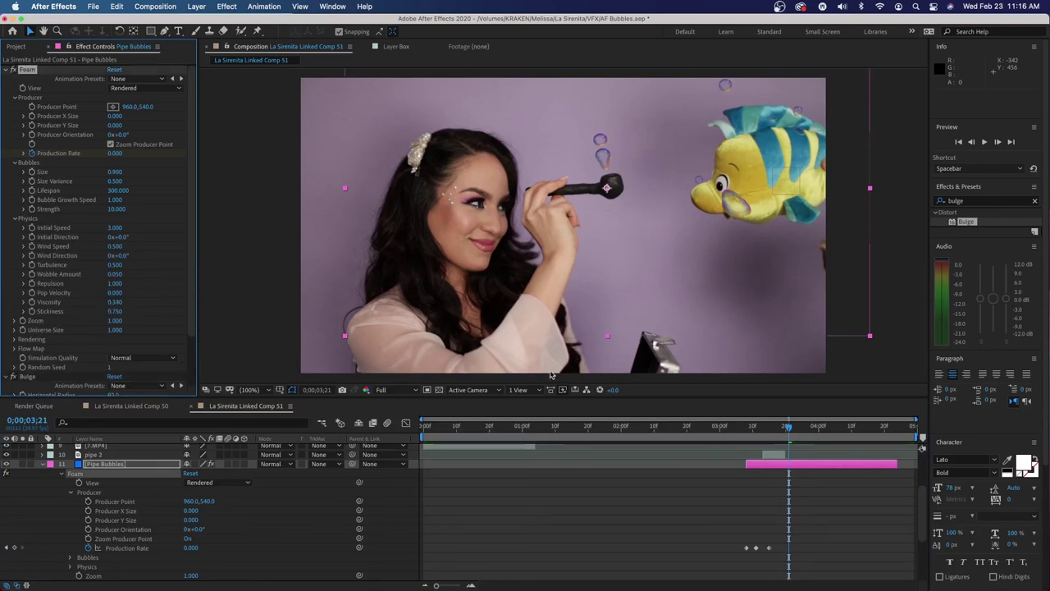
click(762, 428)
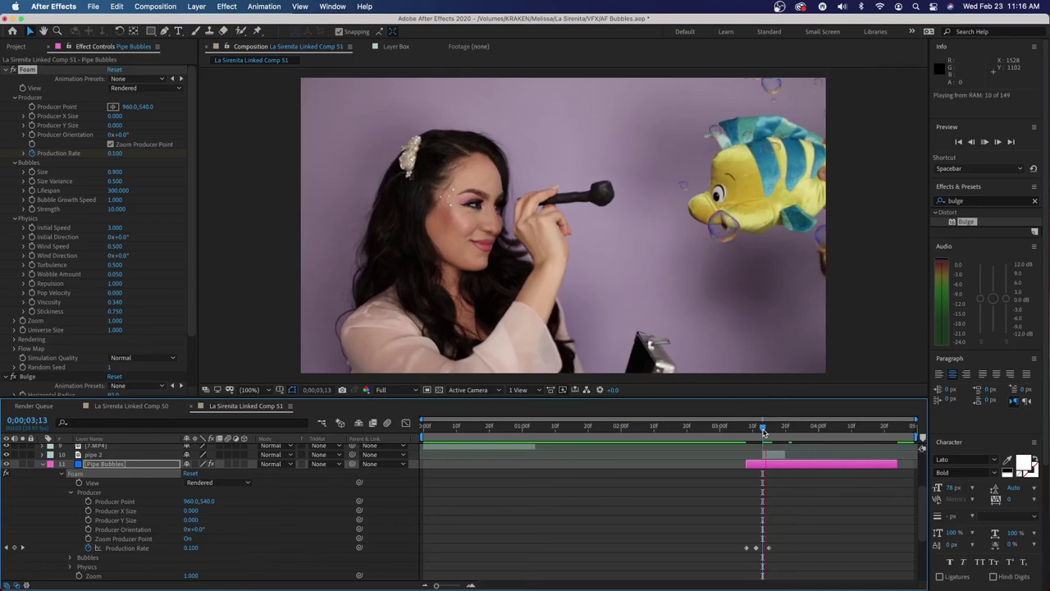
key(space)
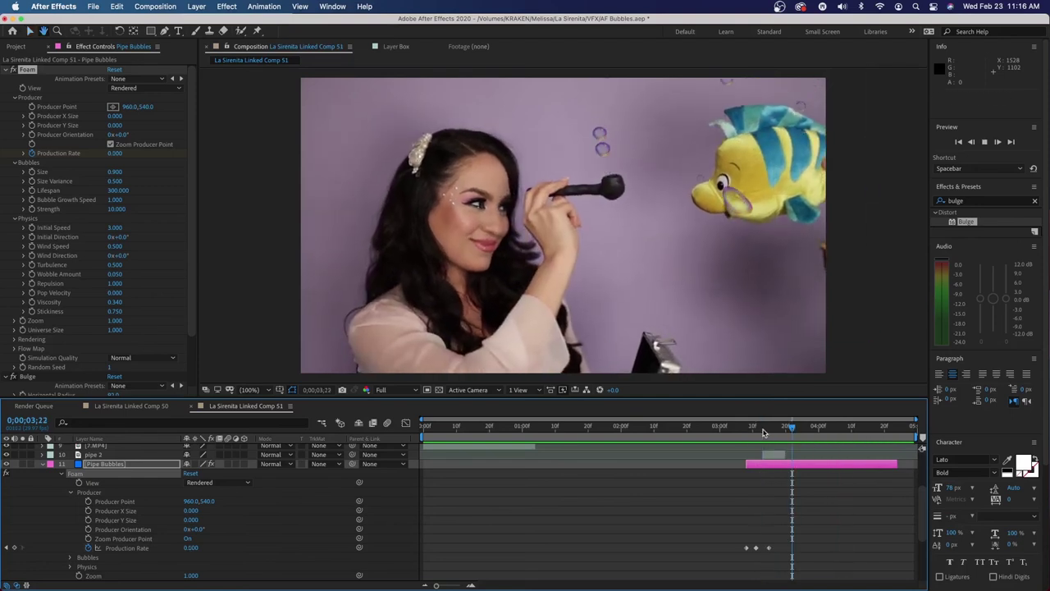
Step: Set Foam's Viscosity to 0.89, judging how far the pipe bubbles rise at 0;00;04;03
click(816, 428)
drag(816, 430, 829, 430)
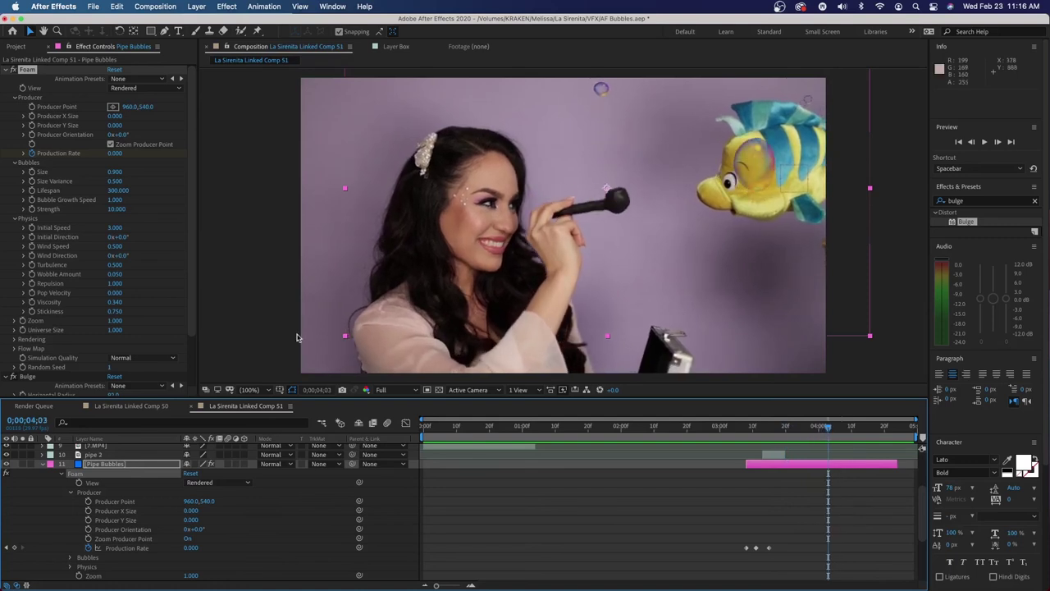
drag(112, 307, 148, 304)
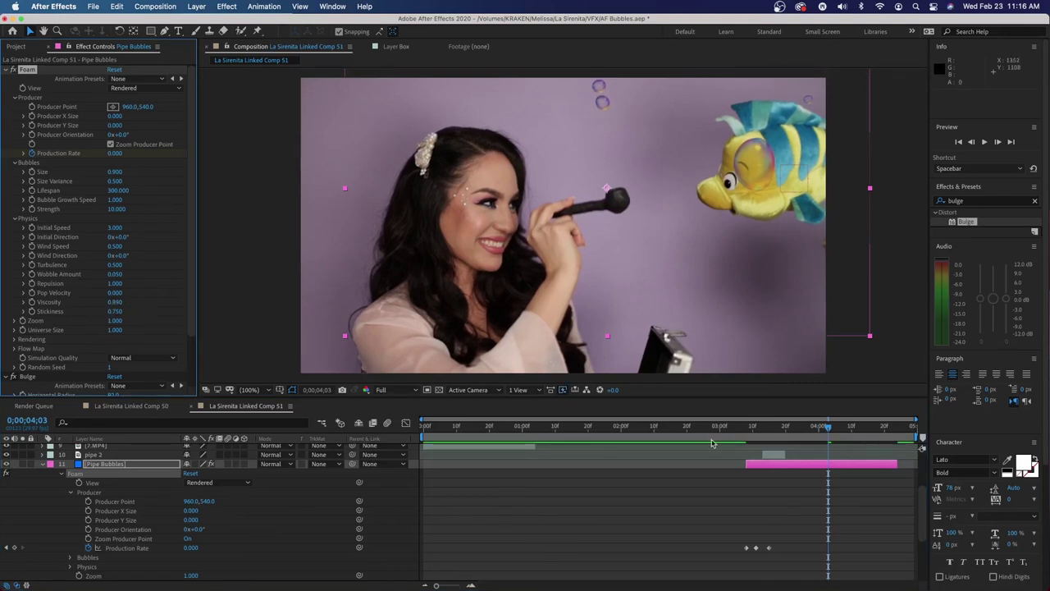
Step: Preview the pipe bubbles from 0;00;03;09, and play the composition from 0;00;02;01 to check the whole bubble effect
click(750, 427)
key(space)
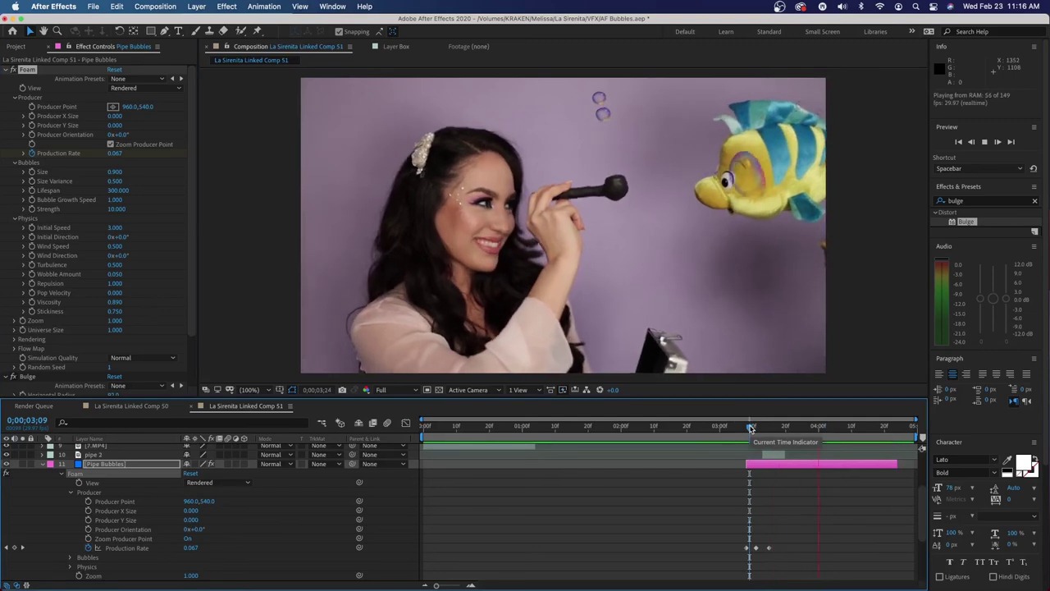
drag(750, 428, 845, 431)
key(space)
click(624, 427)
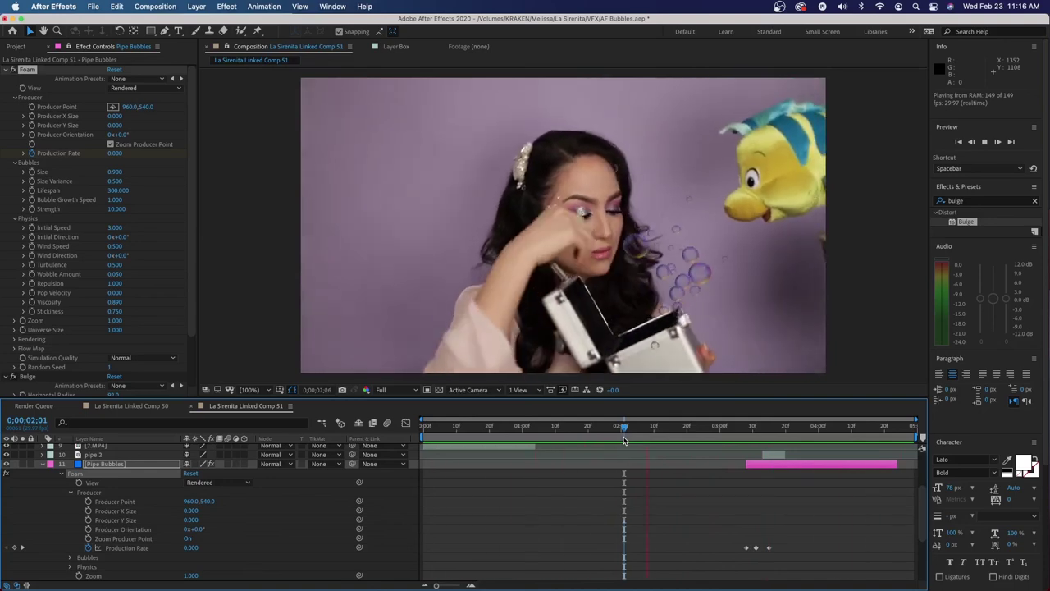
key(space)
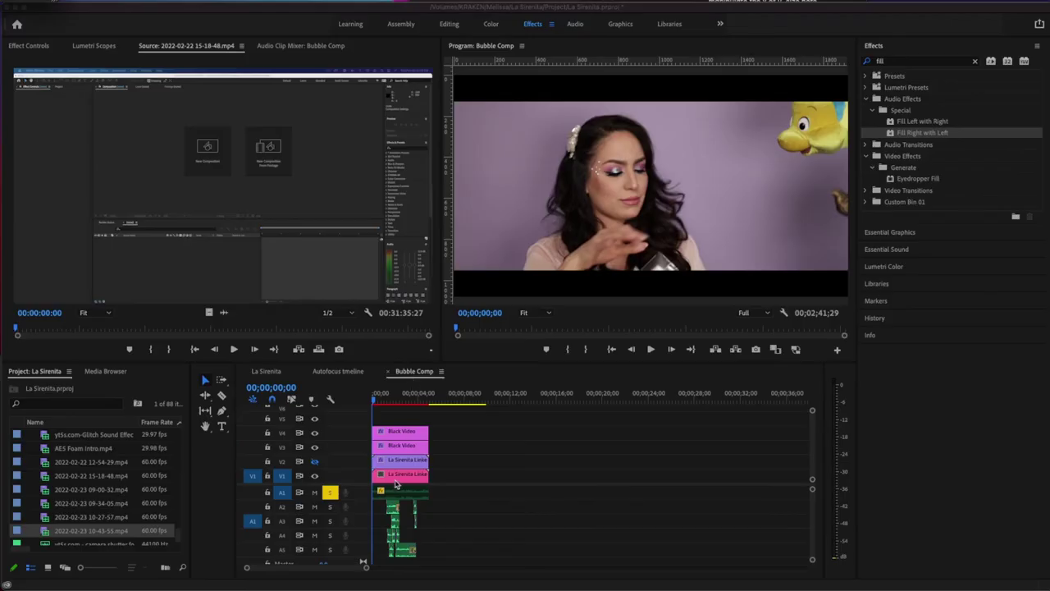
Step: Switch to Premiere Pro and Render and Replace the V1 linked comp as QuickTime, Match Source - Apple ProRes 422 HQ, next to the original media
right_click(399, 481)
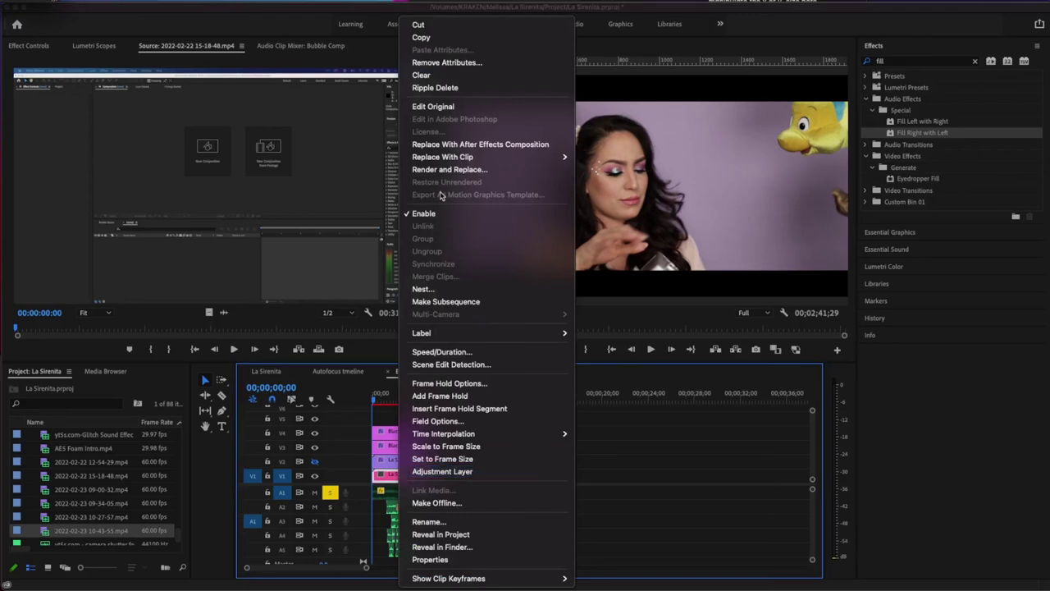
click(452, 170)
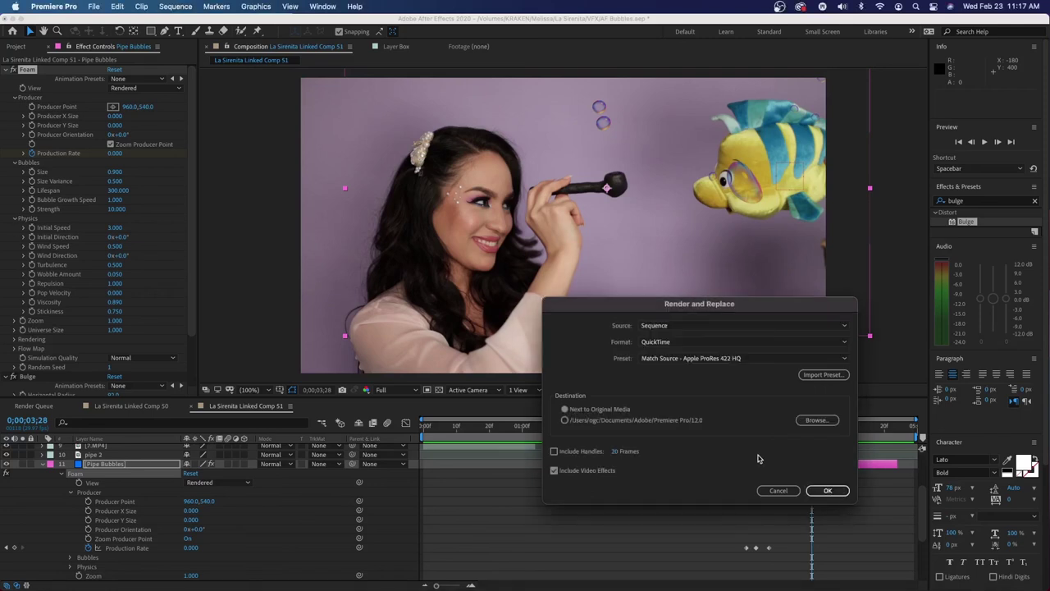
click(824, 491)
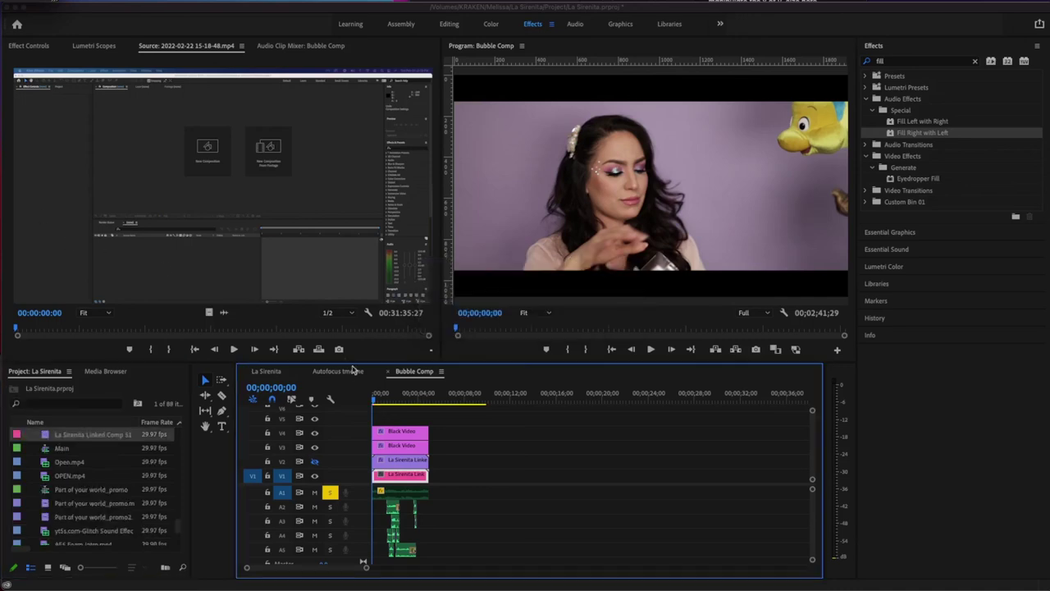
key(space)
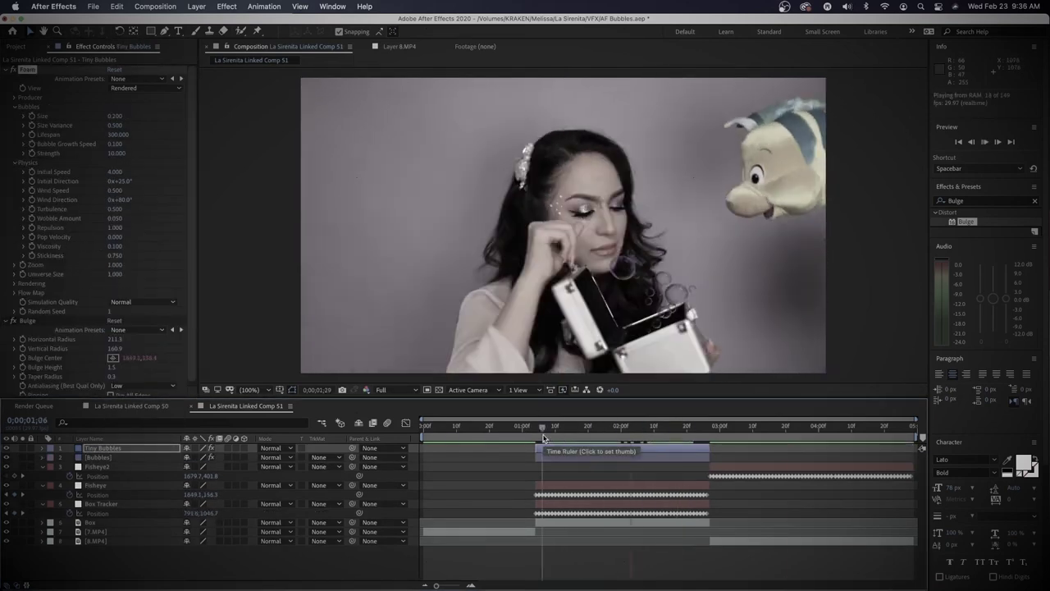
click(716, 426)
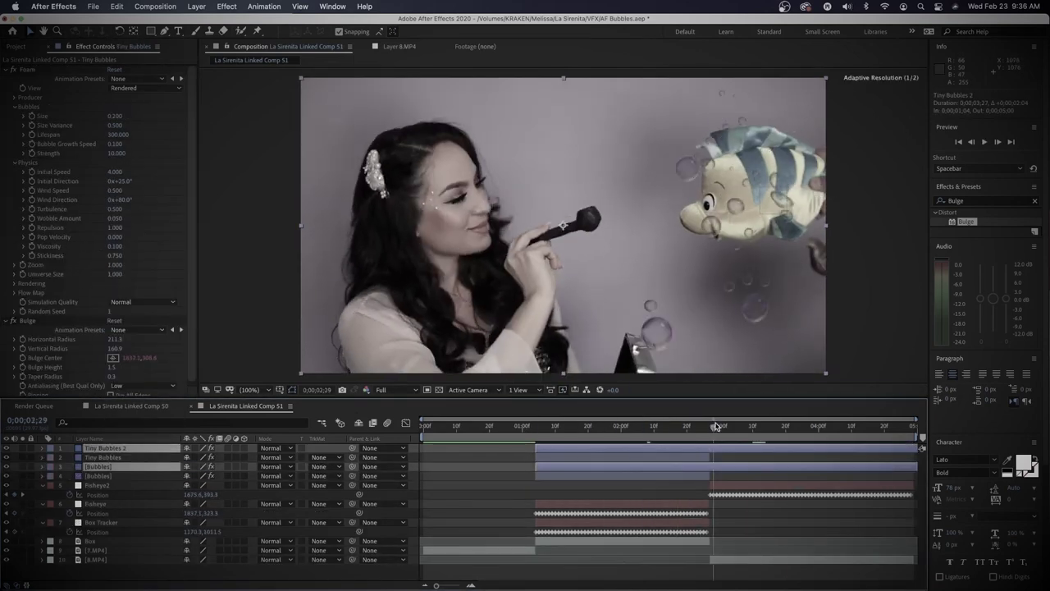